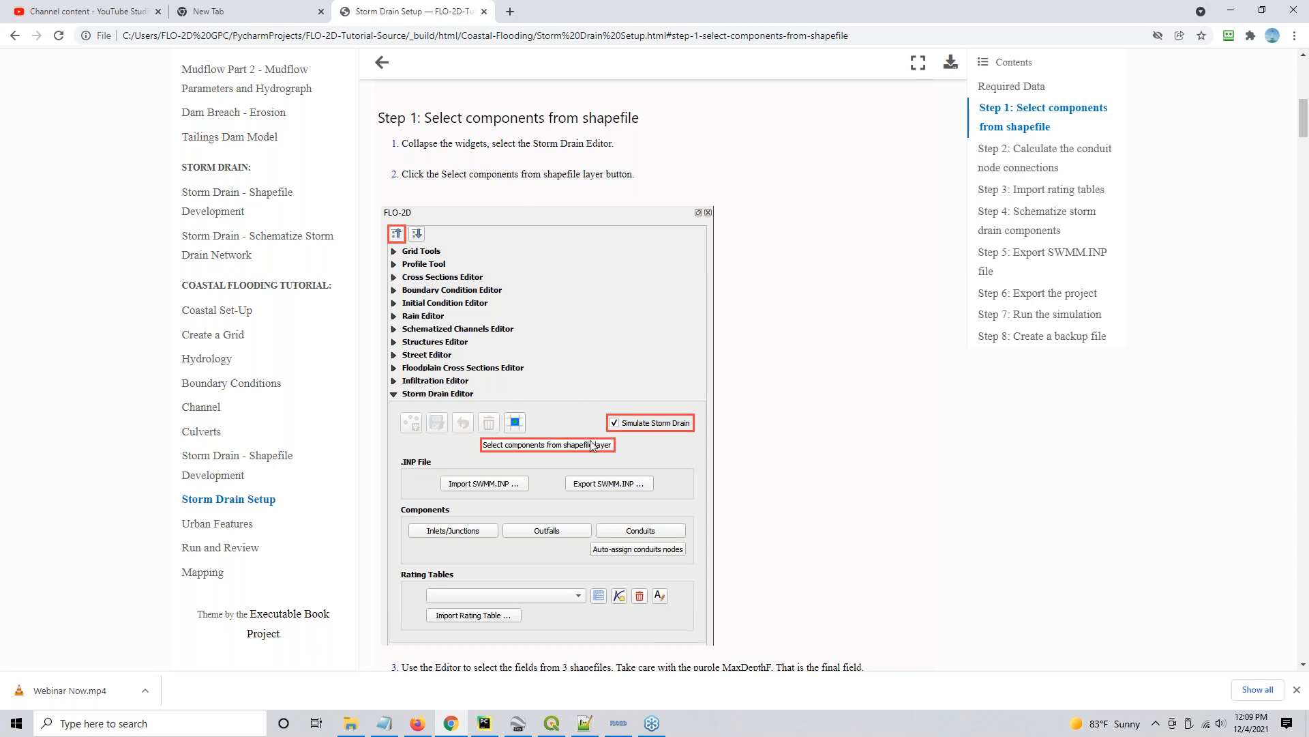
# - Review the Storm Drain Setup tutorial from Step 2, conduit node connections, through Step 8, creating a backup file
pyautogui.click(1030, 155)
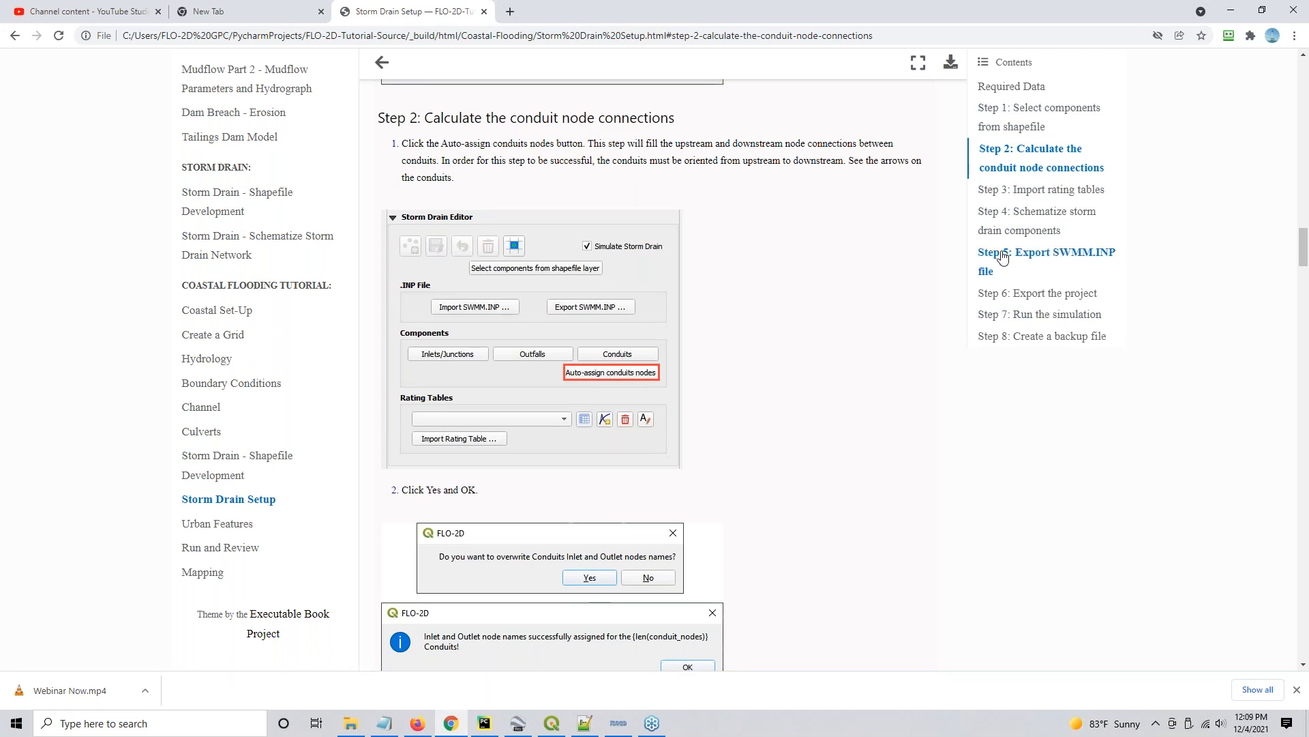
pyautogui.click(1029, 192)
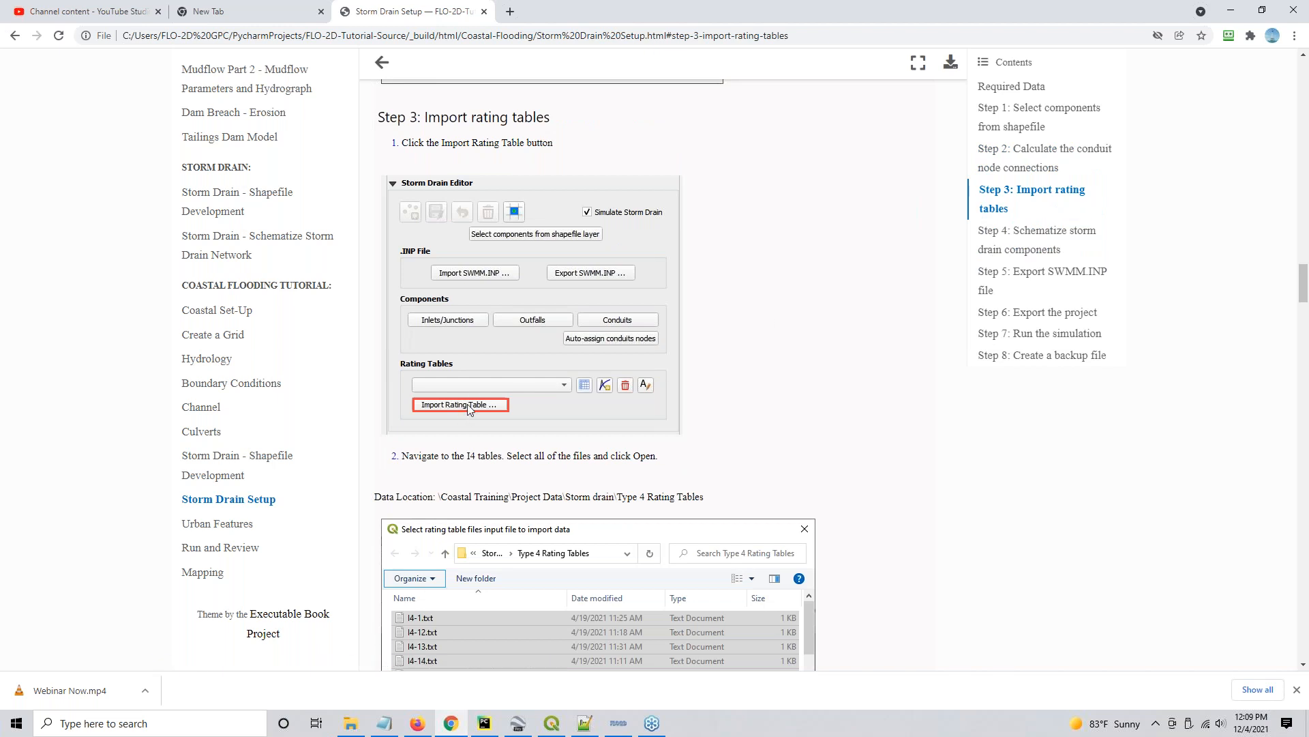
pyautogui.click(994, 247)
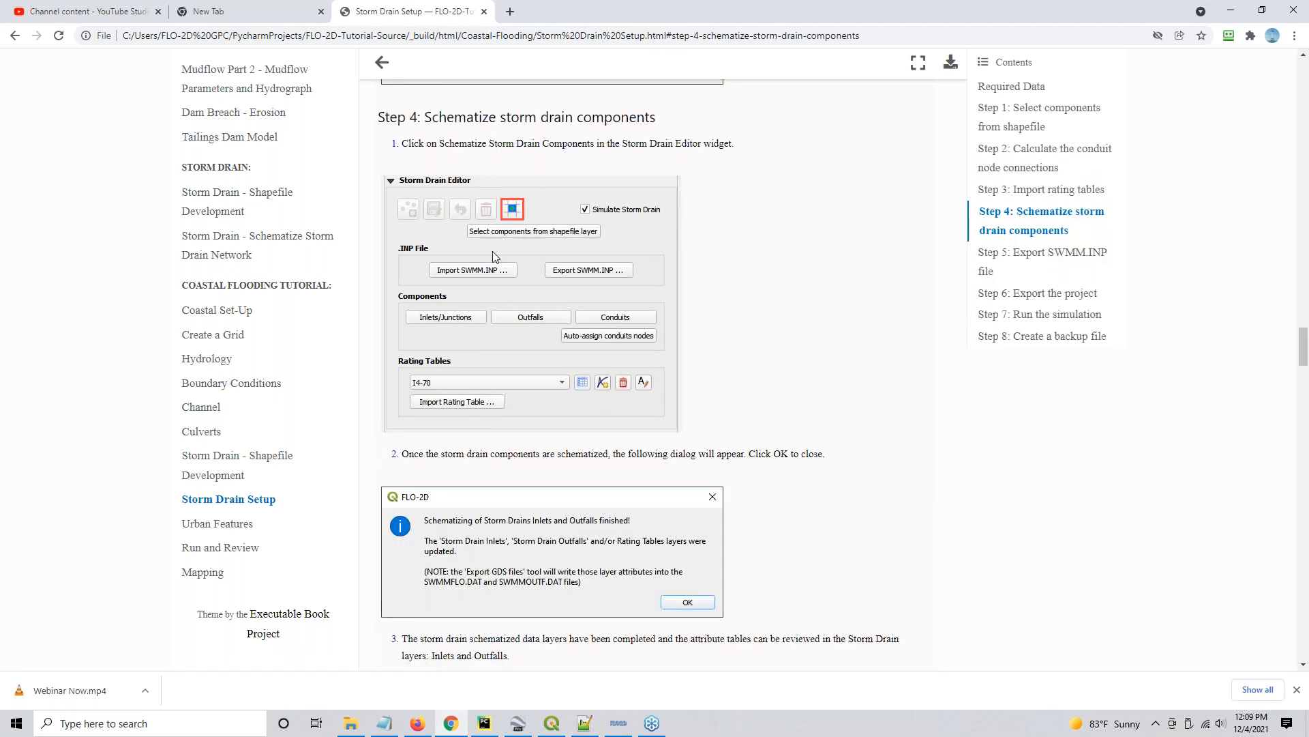
pyautogui.click(1068, 258)
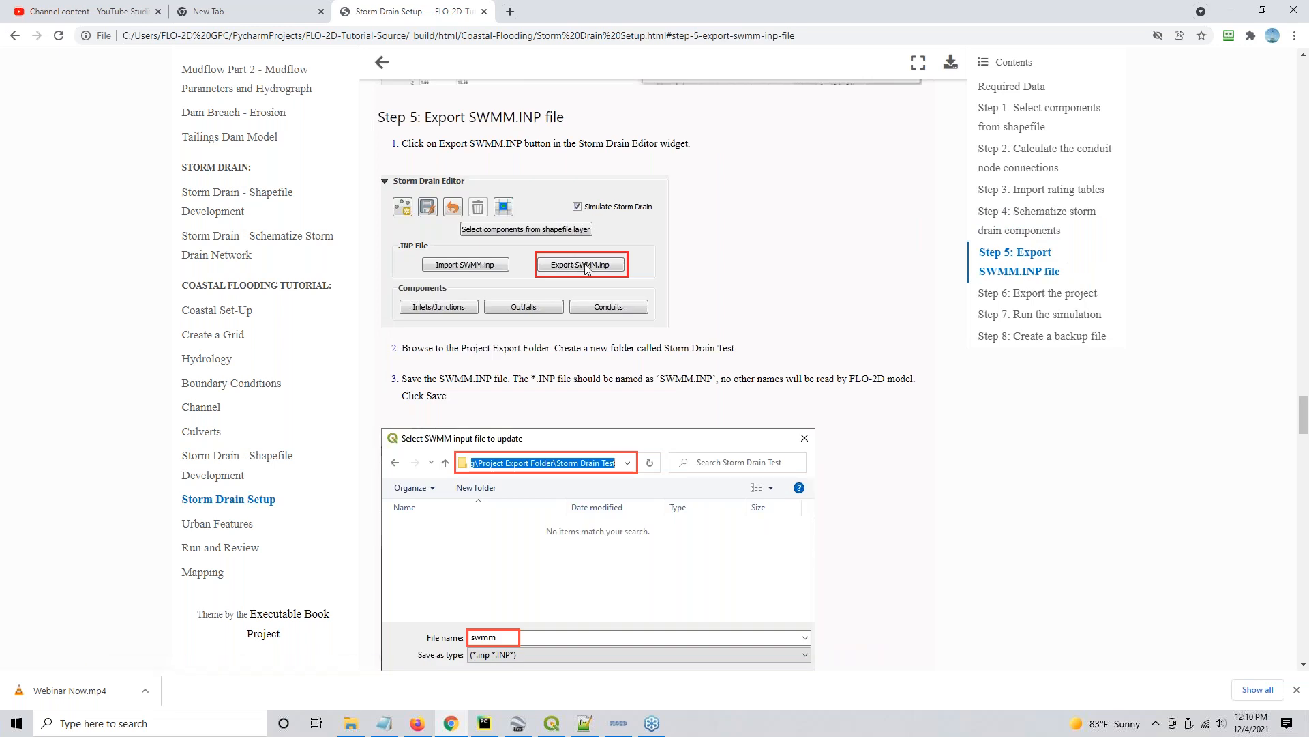
pyautogui.click(1036, 294)
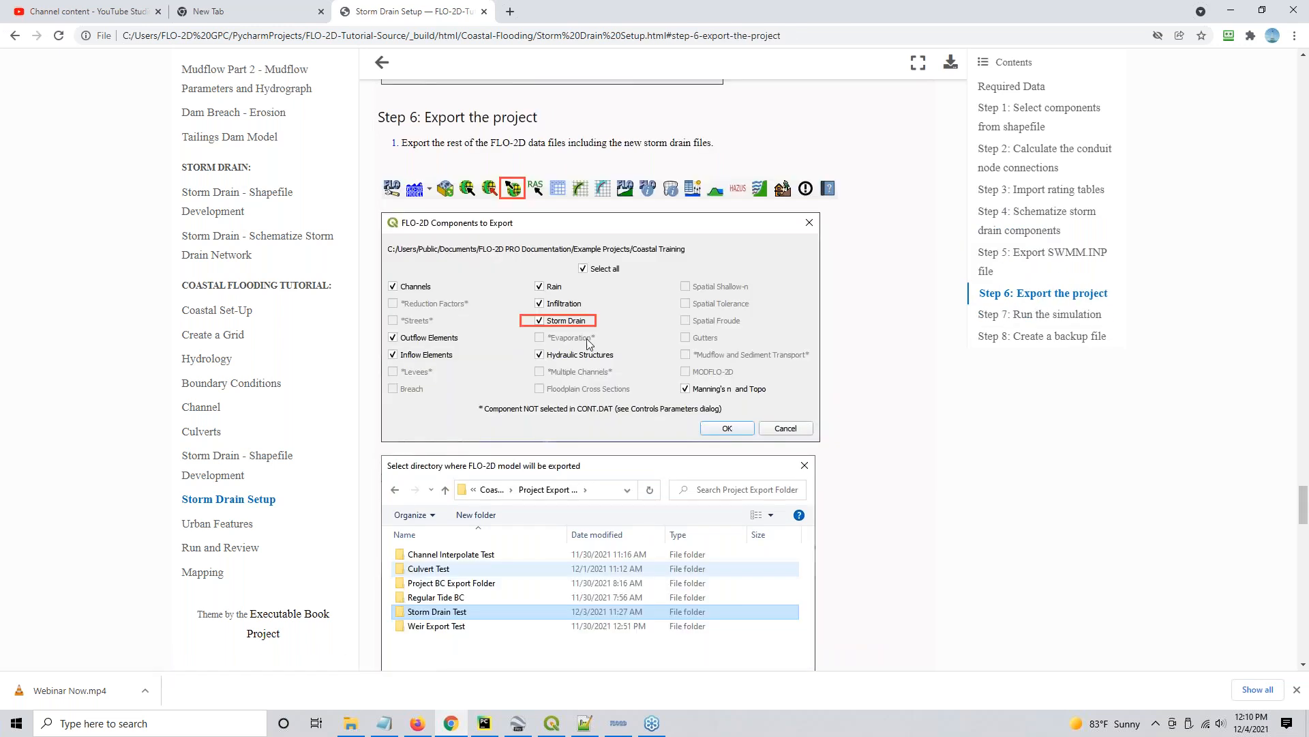
pyautogui.click(1040, 315)
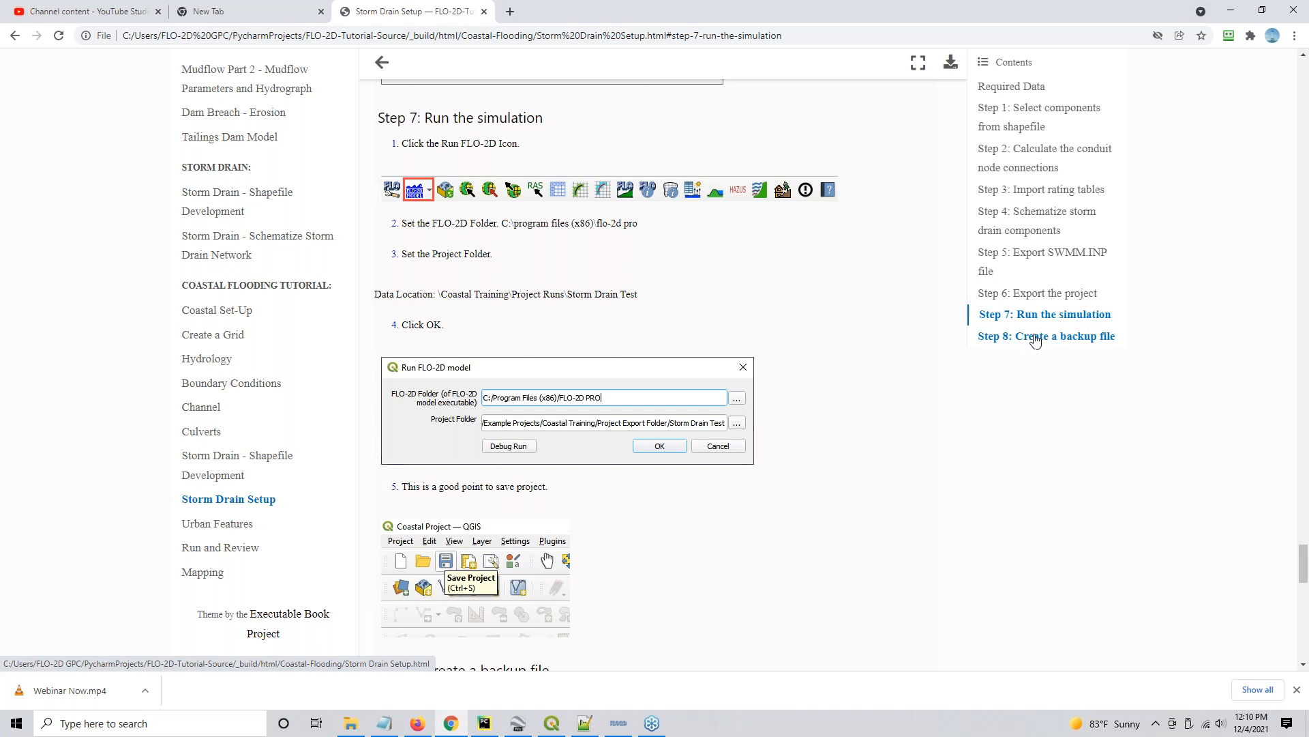
pyautogui.click(1036, 338)
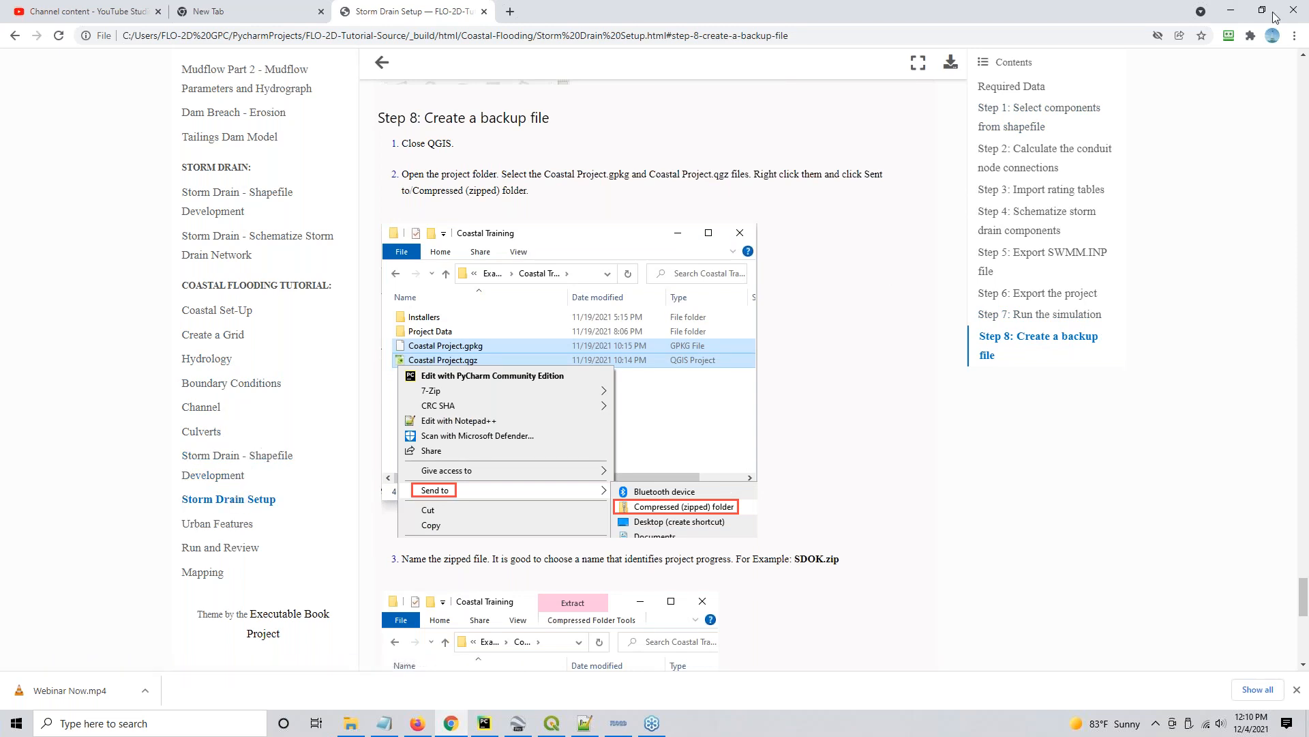
# - Switch to QGIS, start selecting storm drain components from shapefile layers, and map Name and Inlet_Type to the inlet name and type
pyautogui.click(1229, 12)
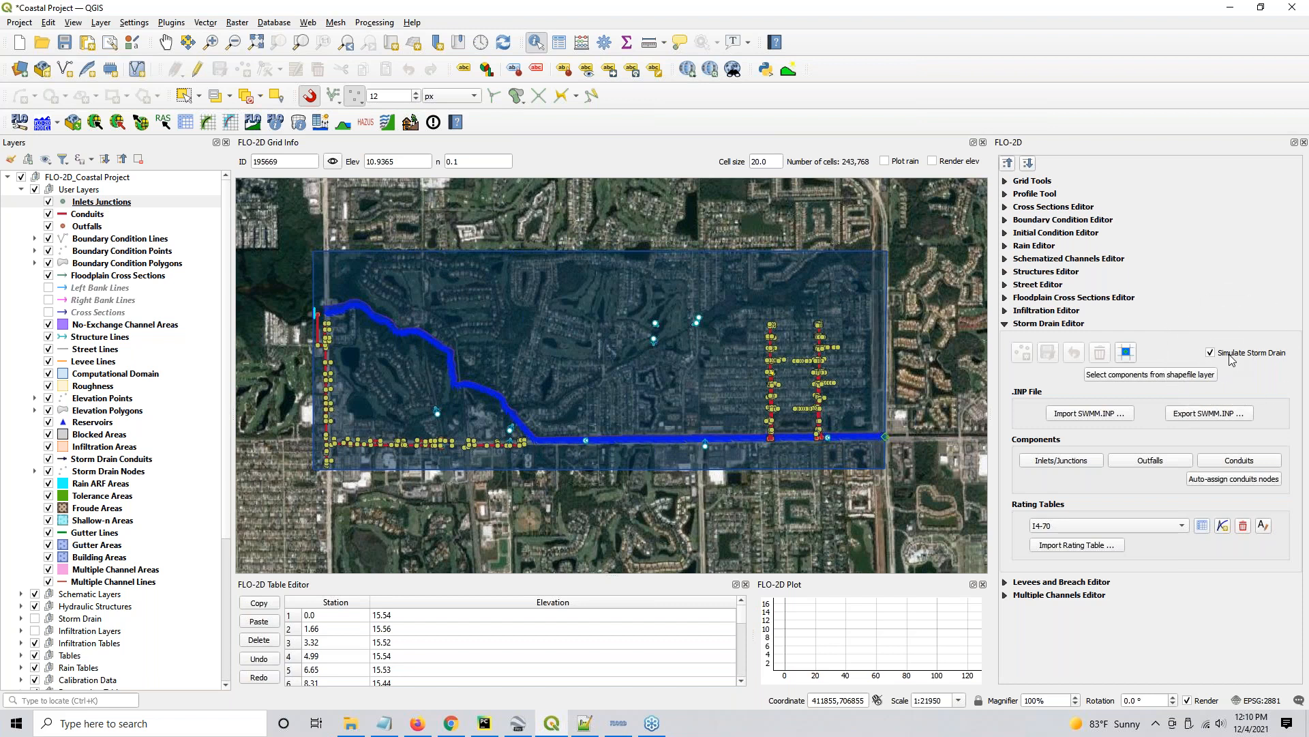
pyautogui.click(1143, 375)
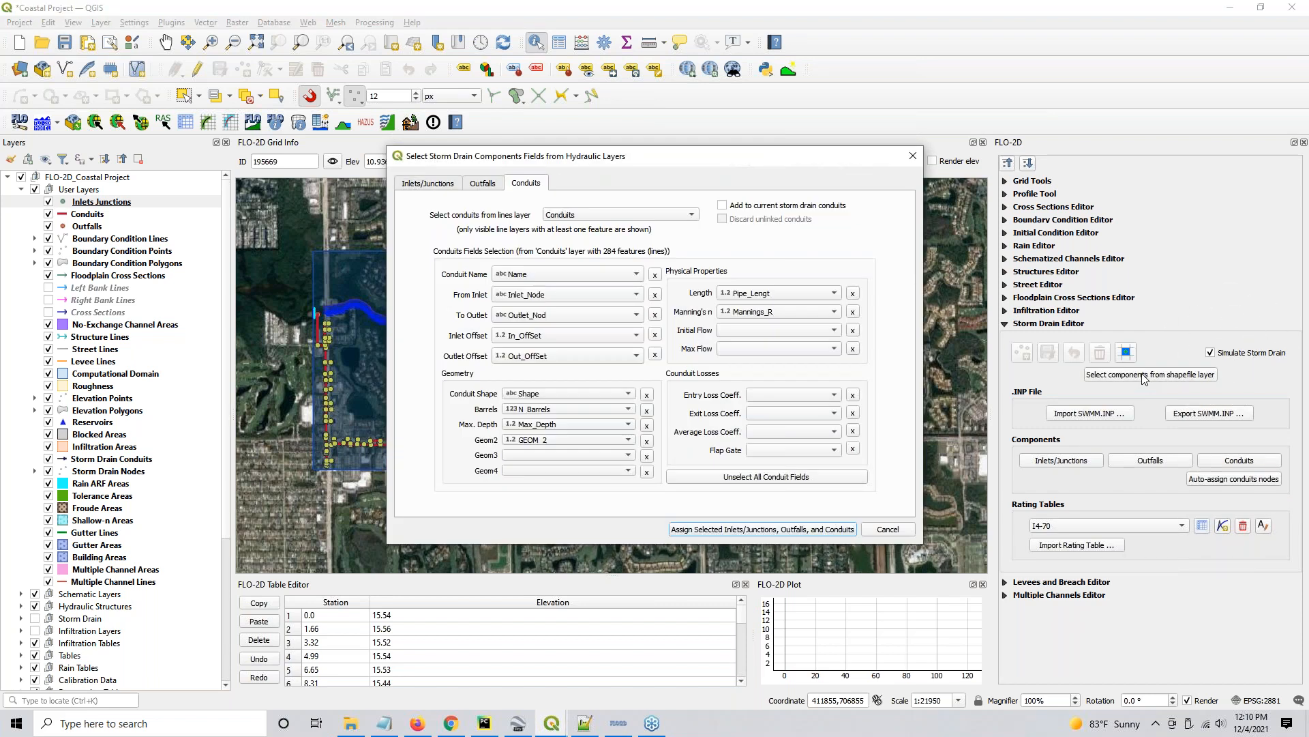
pyautogui.click(419, 184)
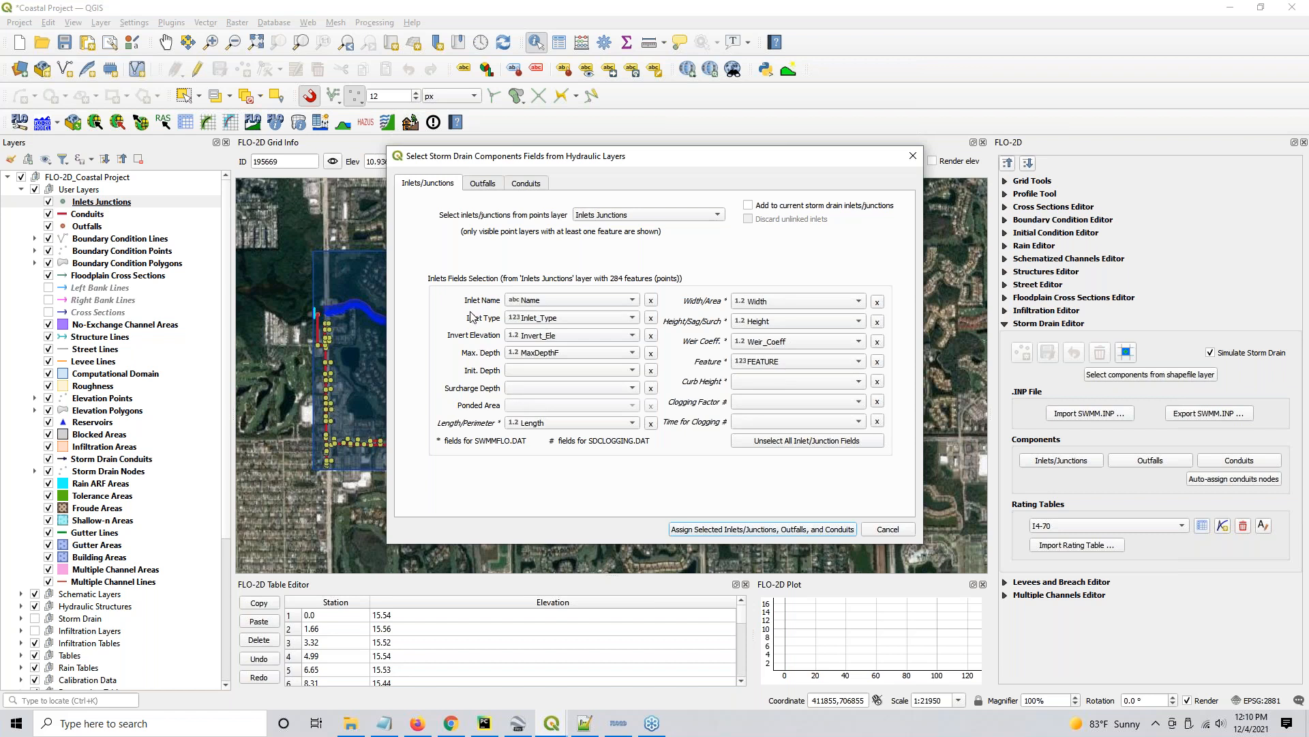
pyautogui.click(562, 301)
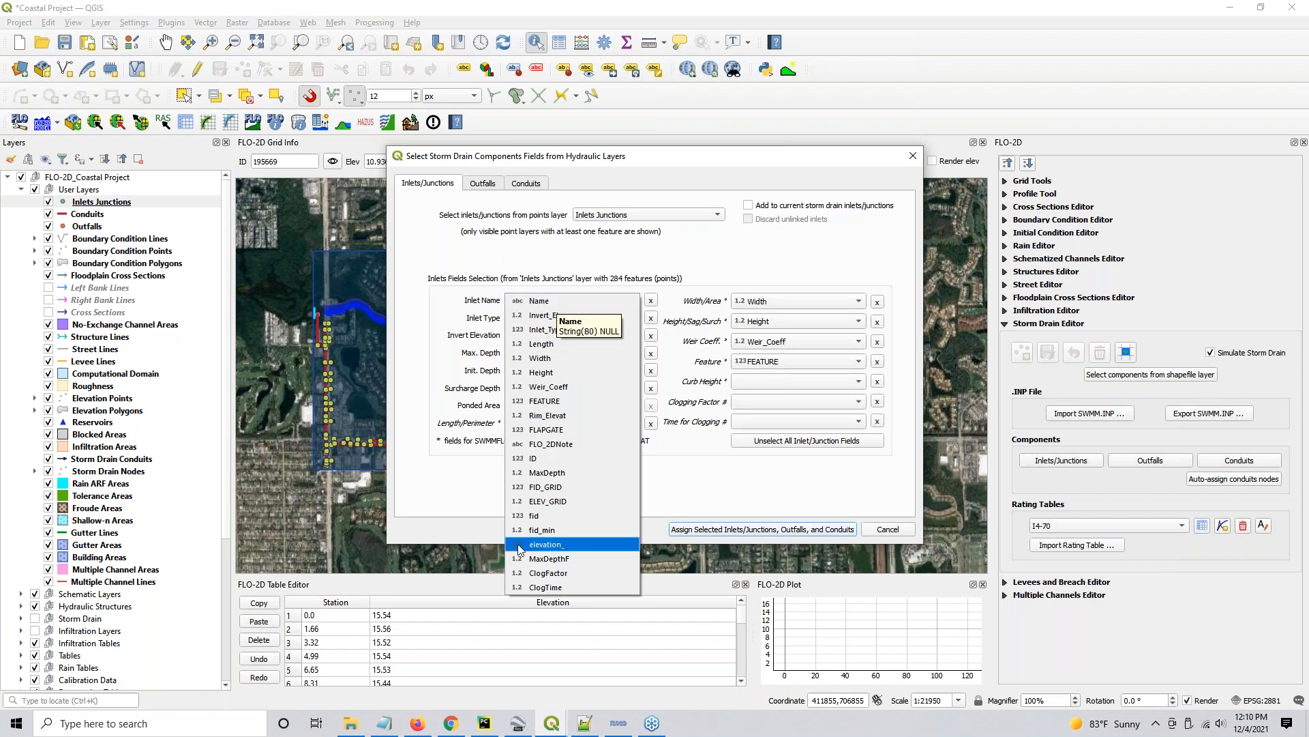
pyautogui.click(561, 301)
pyautogui.click(563, 318)
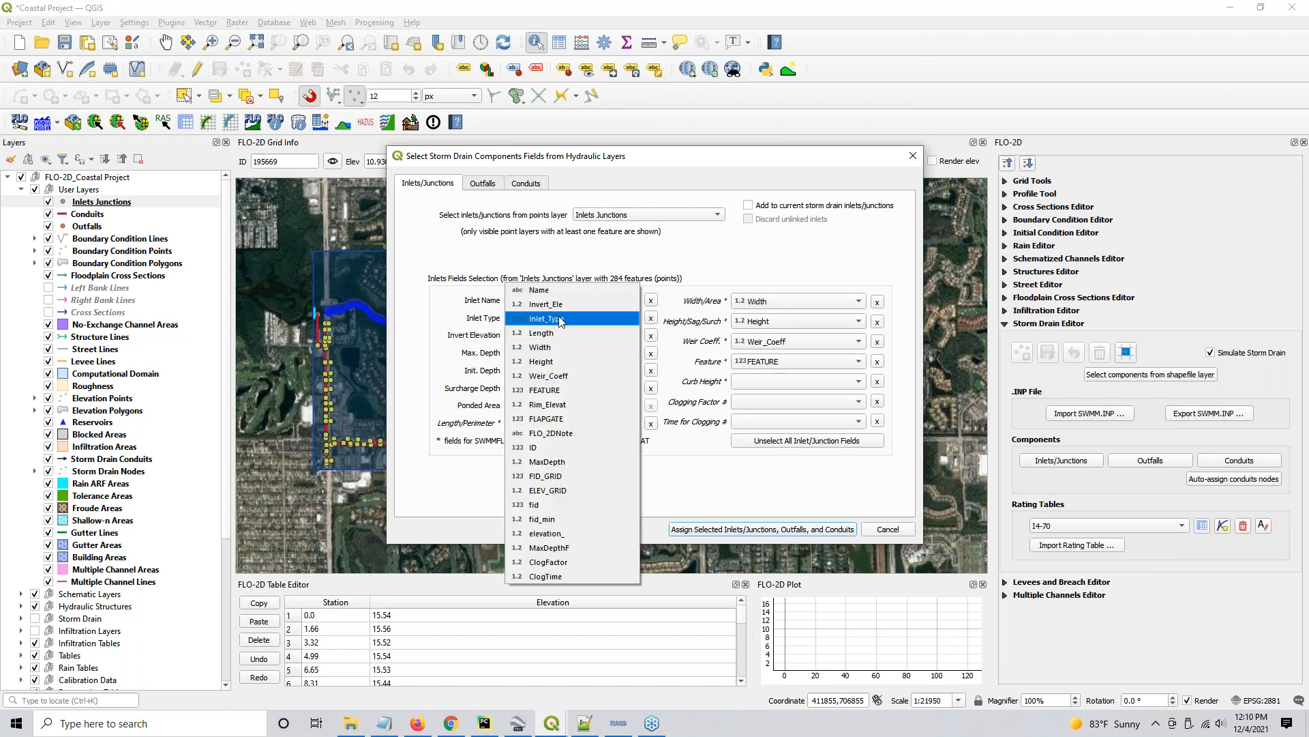
pyautogui.click(565, 319)
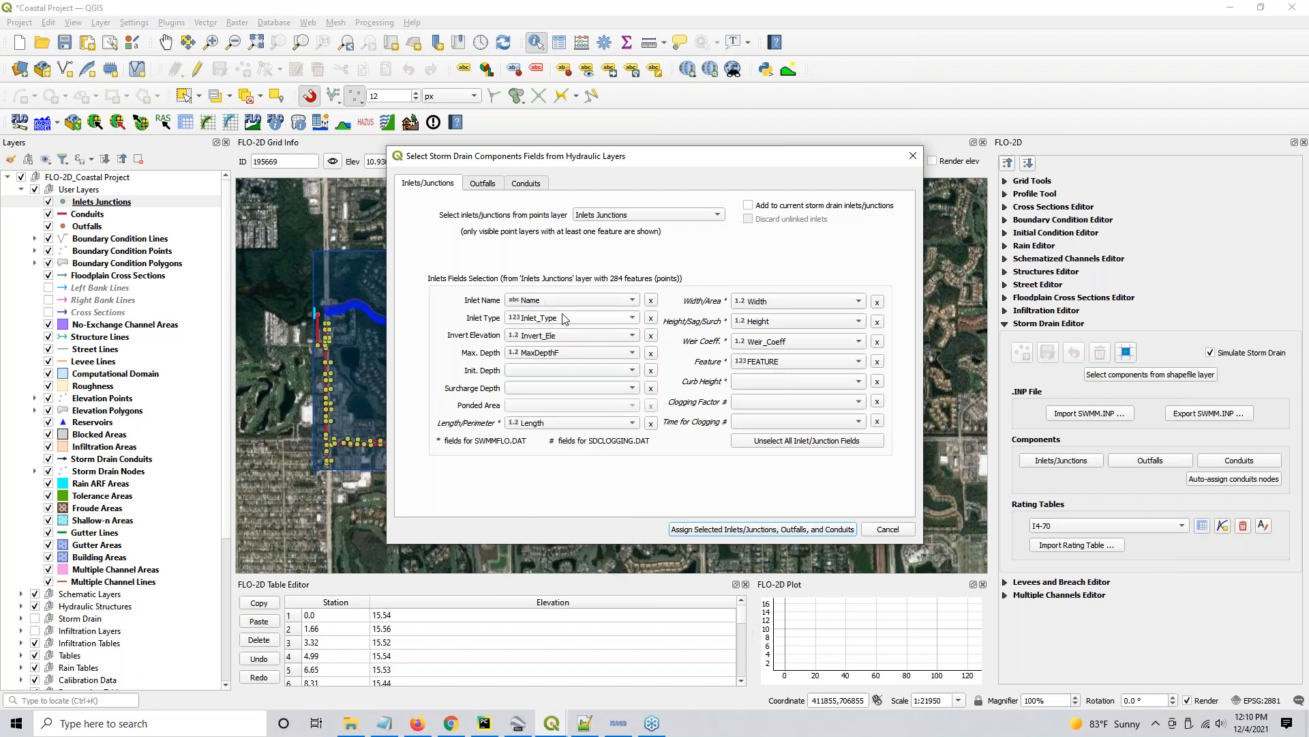
# - Map the inlets' invert elevation to the Invert_Ele field and their maximum depth to MaxDepthF
pyautogui.click(563, 335)
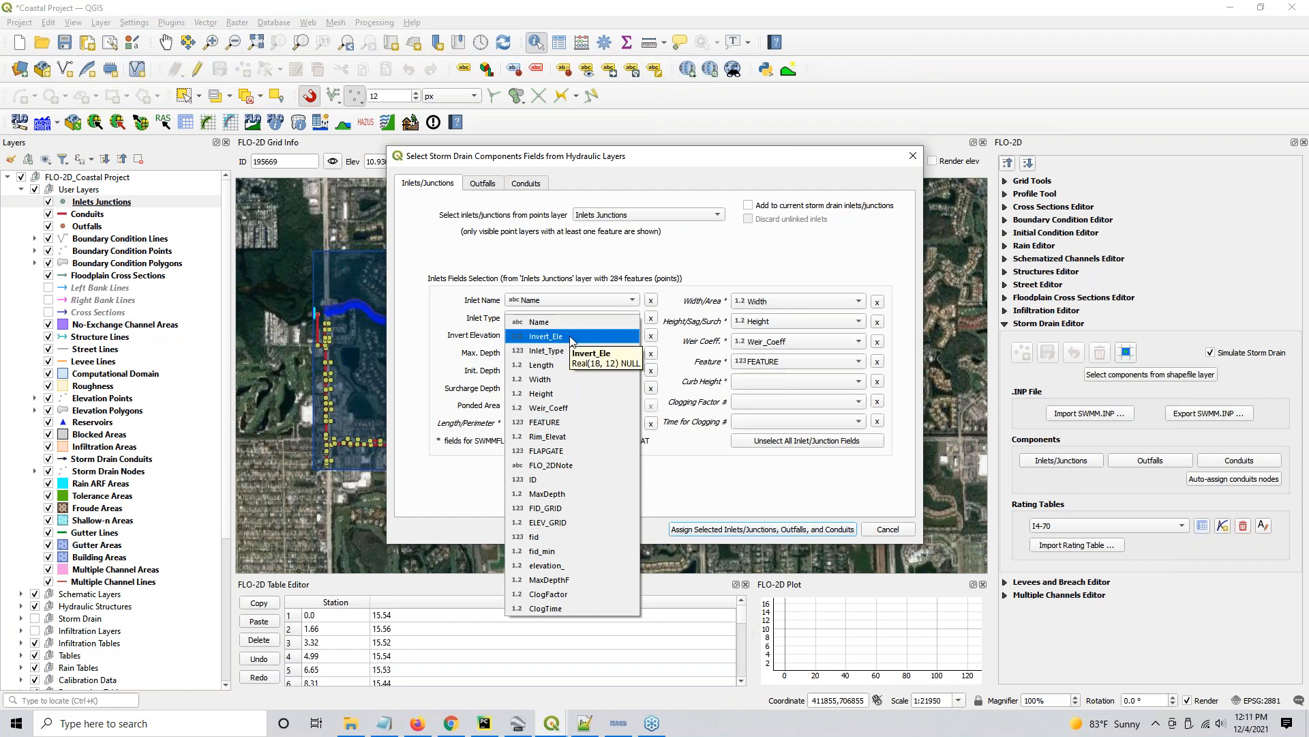
pyautogui.click(572, 339)
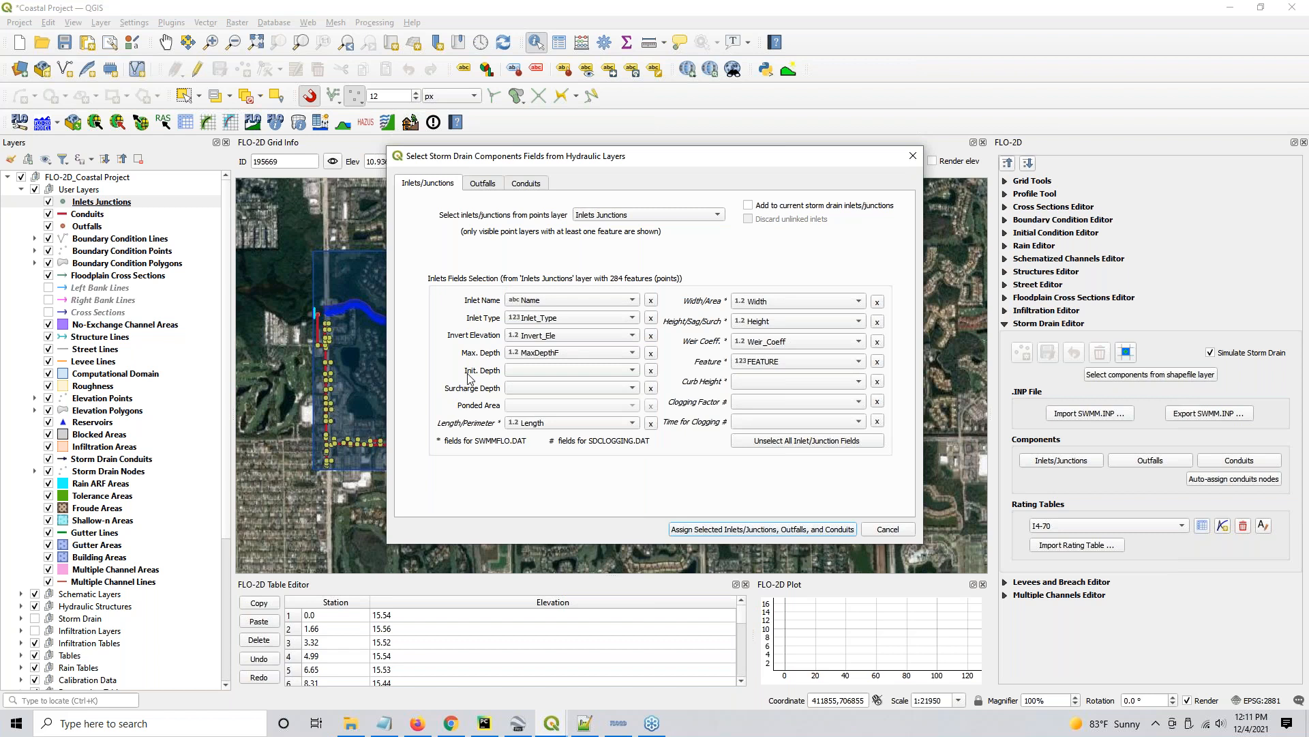
pyautogui.click(579, 354)
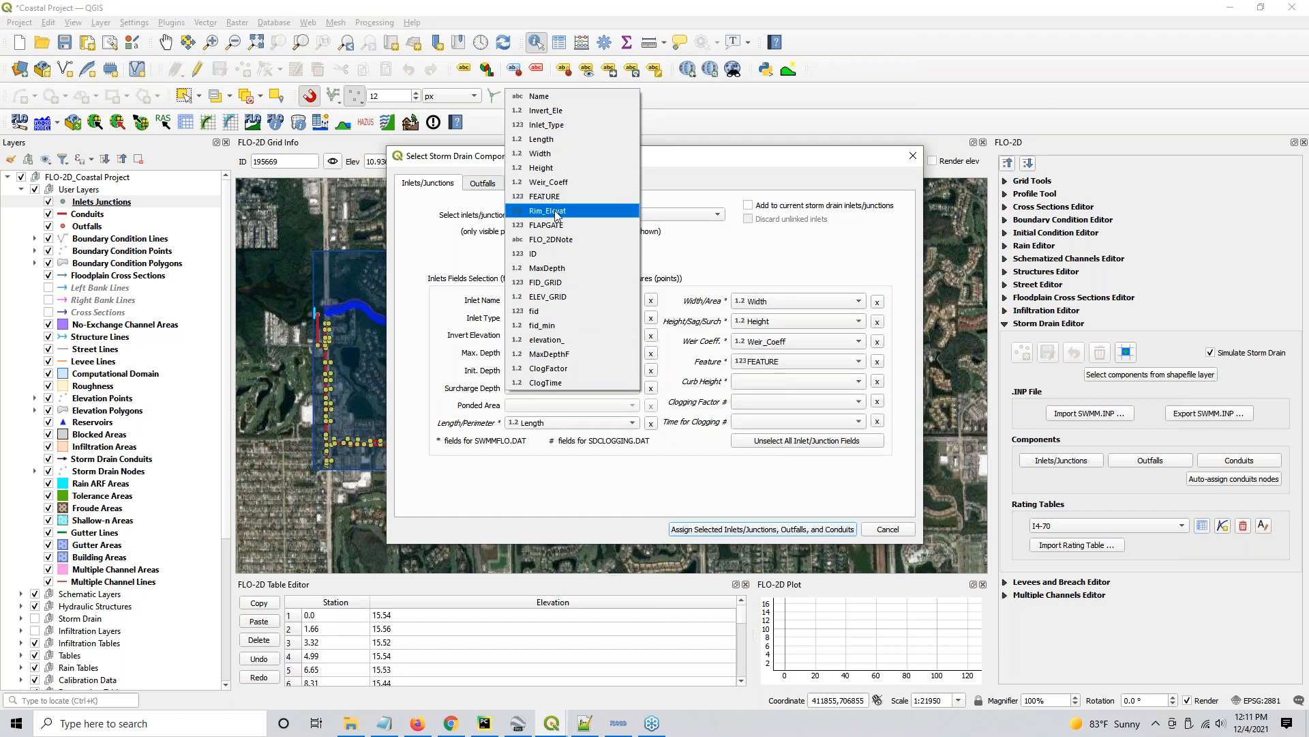
pyautogui.click(563, 354)
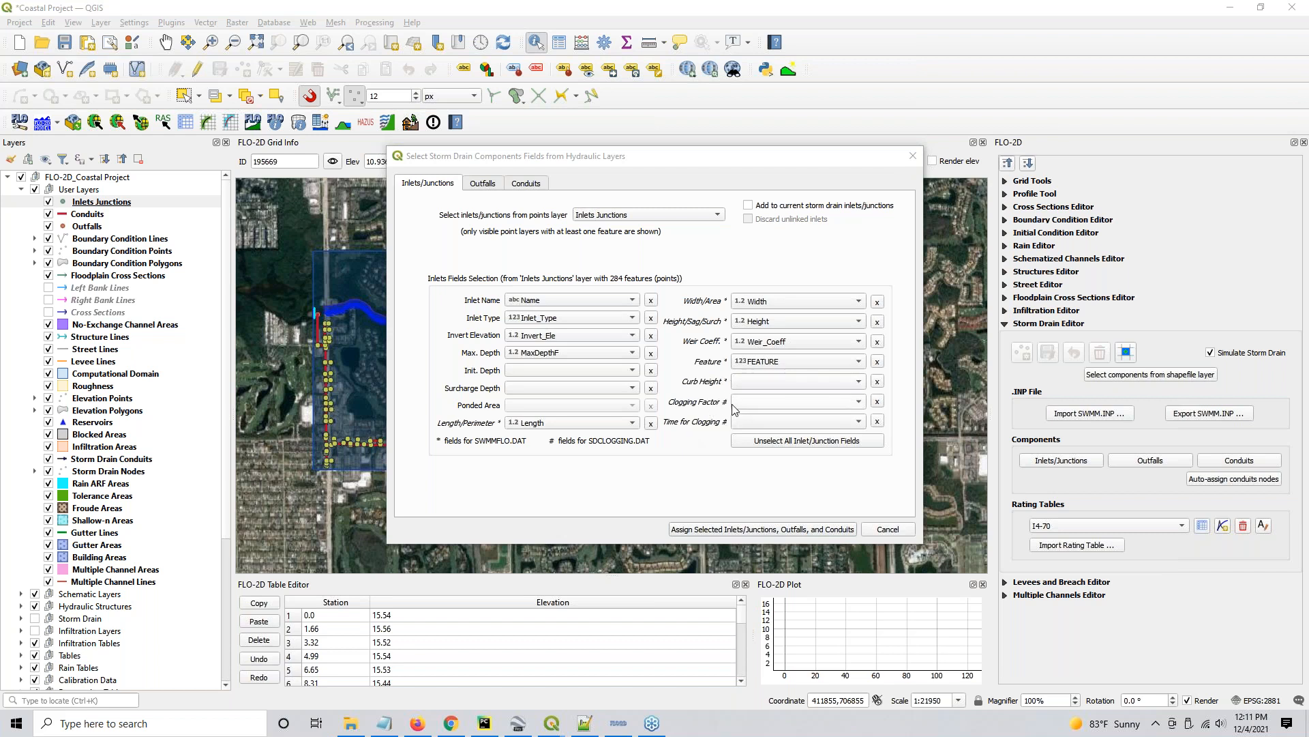
pyautogui.press('ctrl')
pyautogui.press('ctrl')
# - Choose the Outfalls layer as the source for outfalls and the Conduits layer as the source for conduits
pyautogui.click(482, 185)
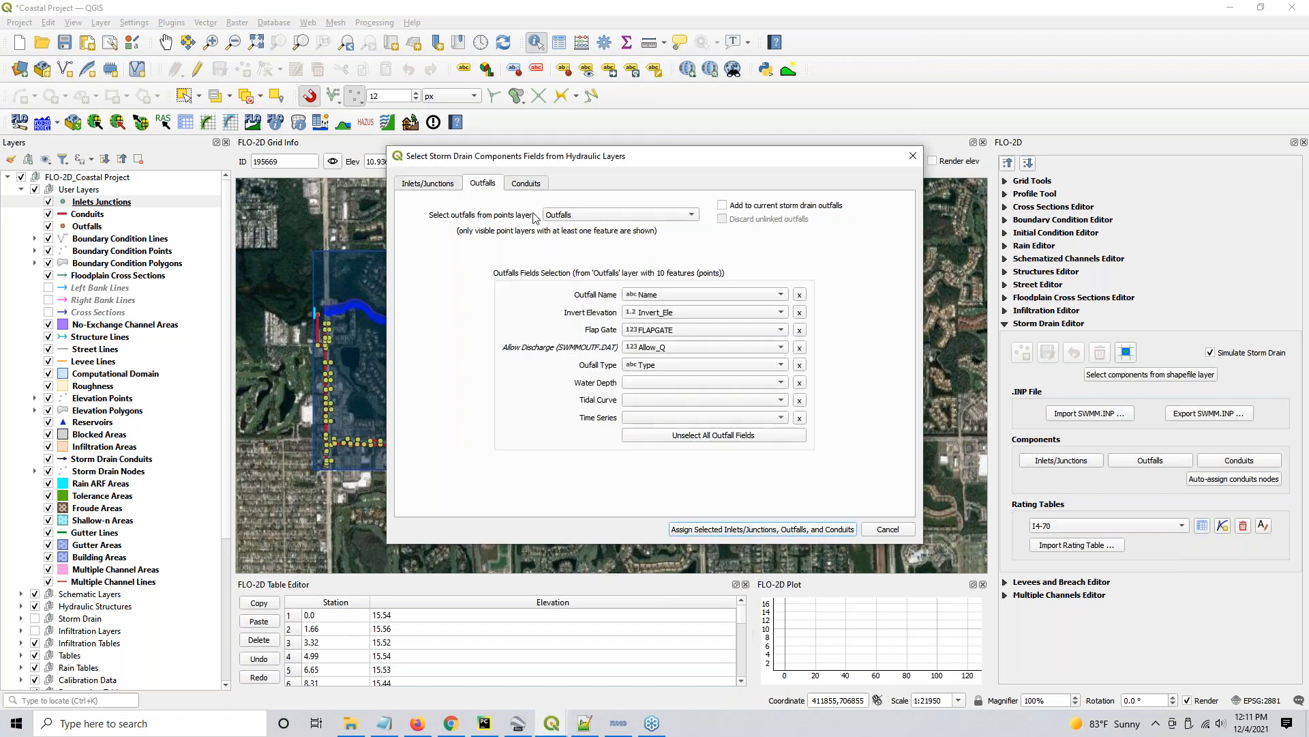
pyautogui.click(554, 216)
pyautogui.click(556, 217)
pyautogui.click(525, 183)
pyautogui.click(602, 216)
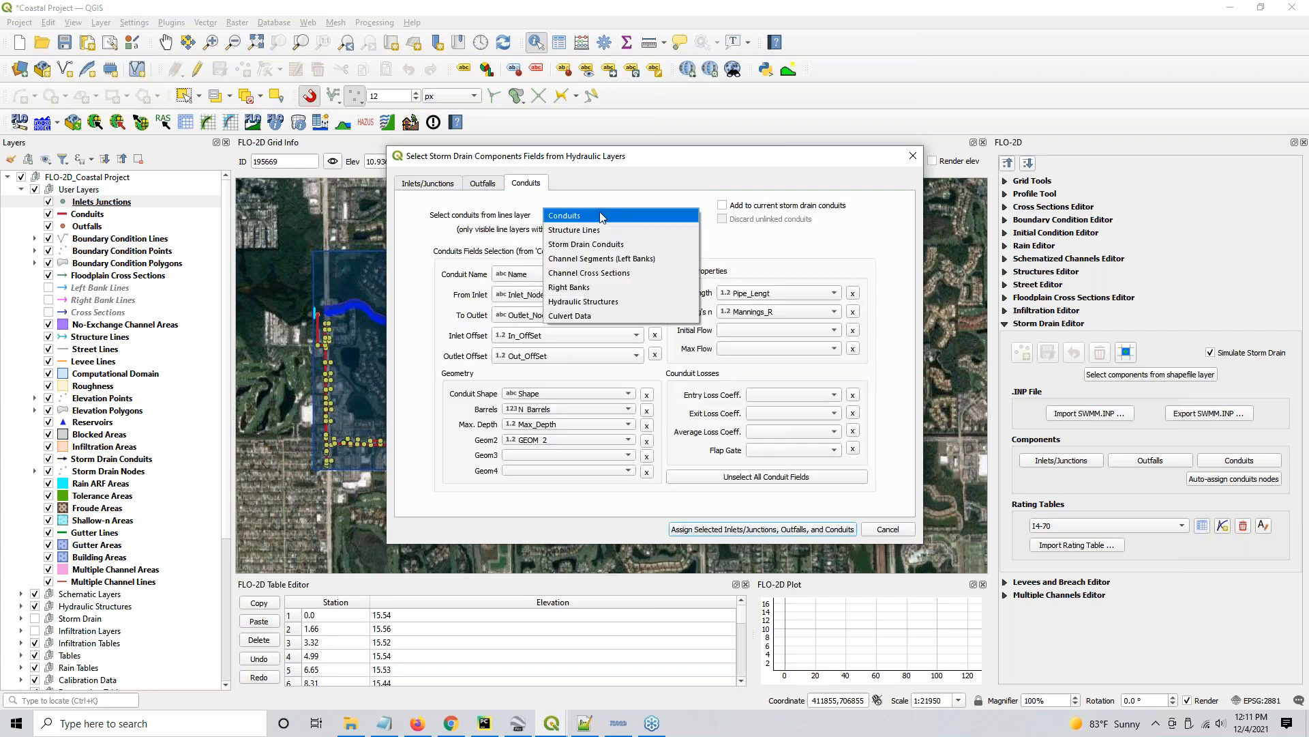
pyautogui.click(602, 216)
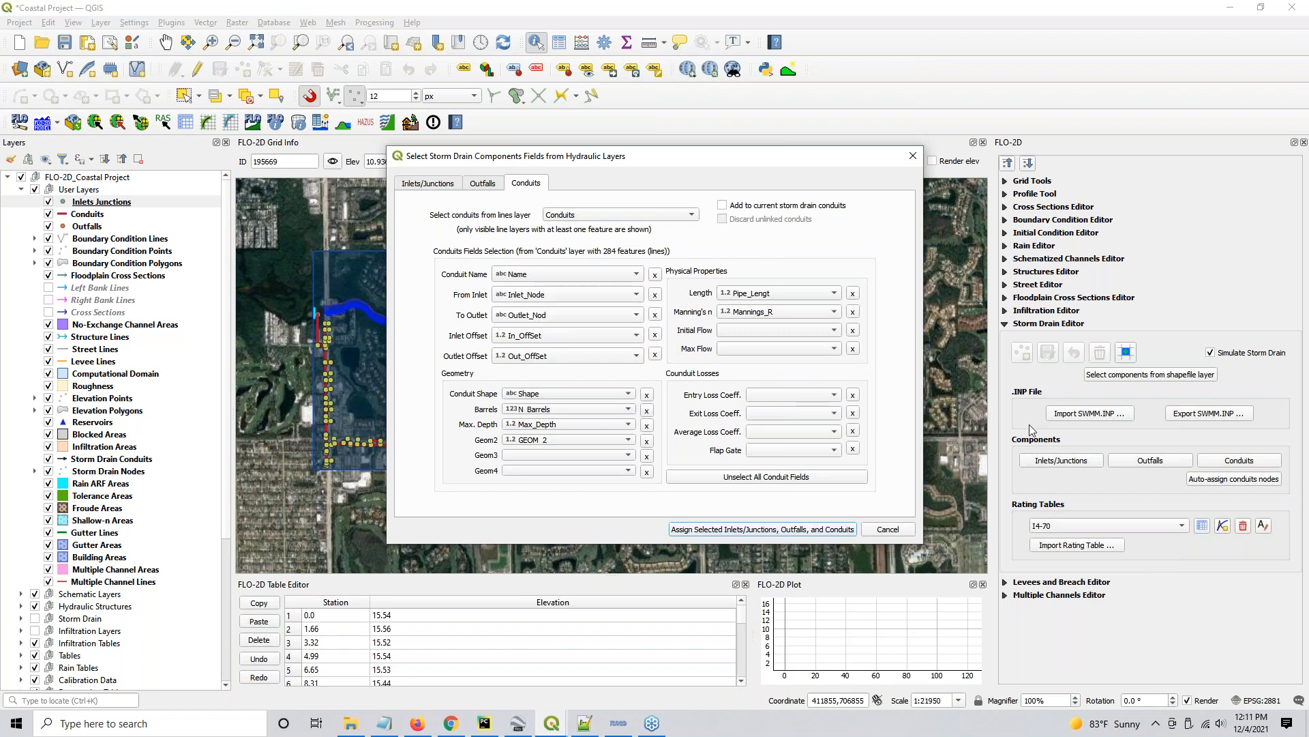
# - Assign the selected inlets/junctions, outfalls and conduits to the storm drain layers
pyautogui.click(1216, 480)
pyautogui.click(752, 530)
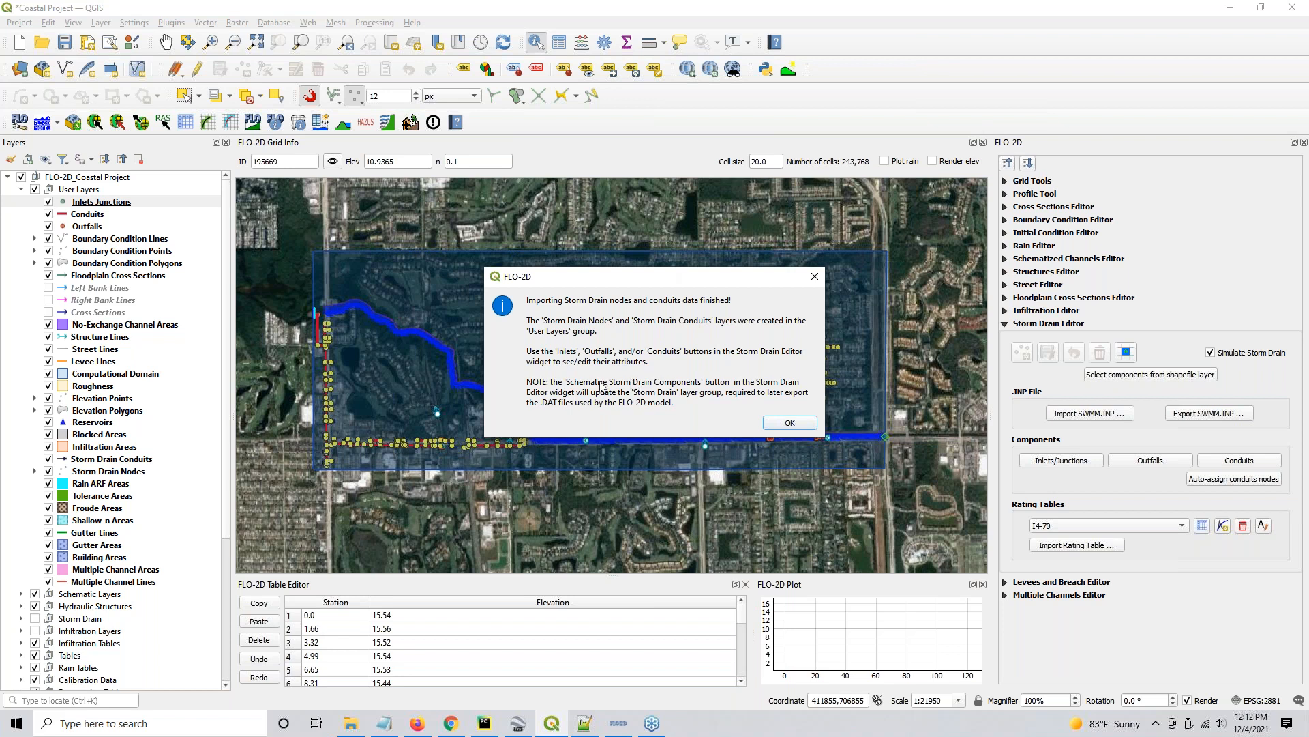
pyautogui.click(791, 423)
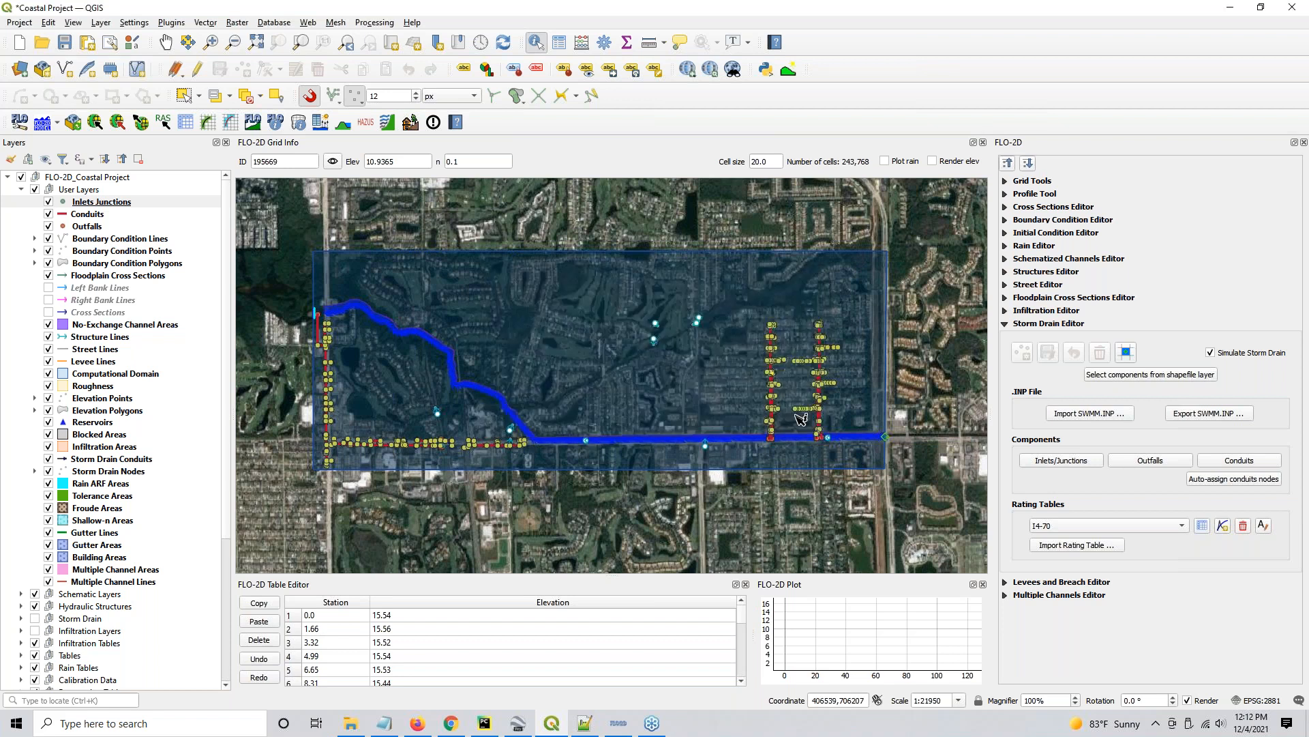
# - Auto-assign the conduit nodes, overwriting the conduits' inlet and outlet node names
pyautogui.click(1220, 480)
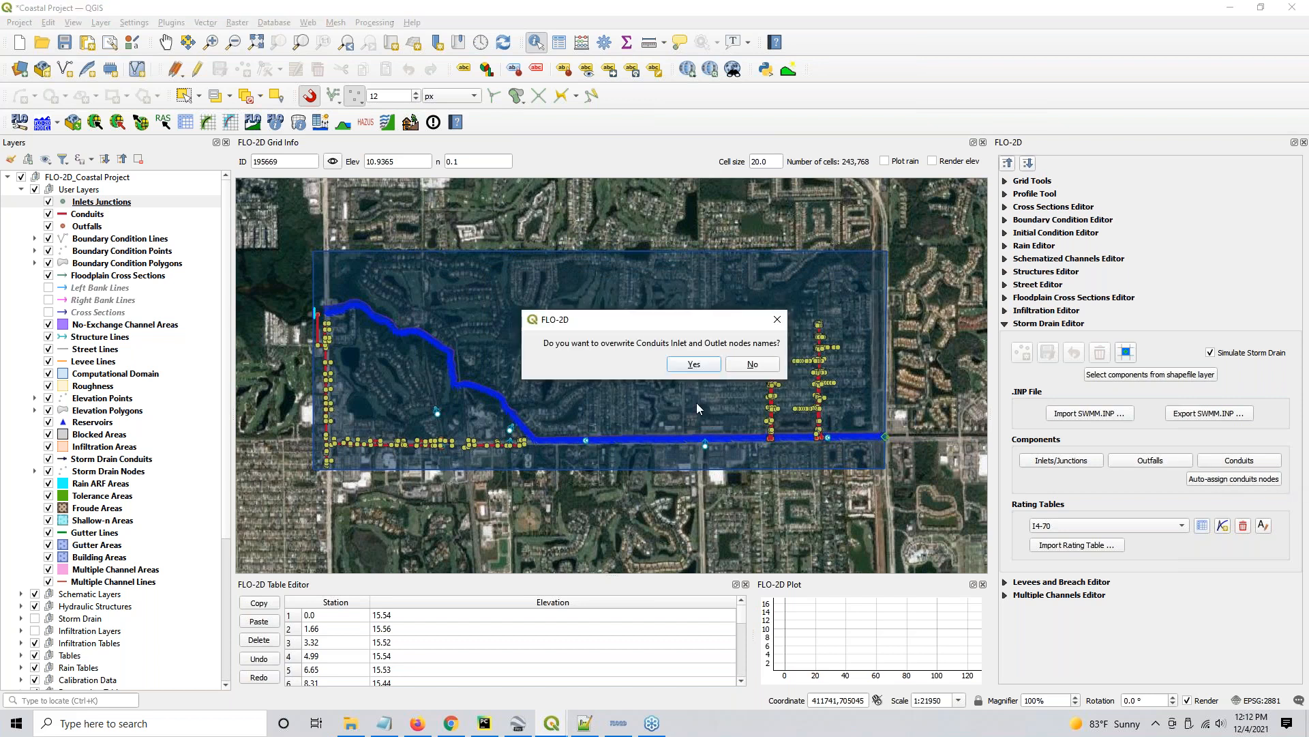
pyautogui.click(694, 365)
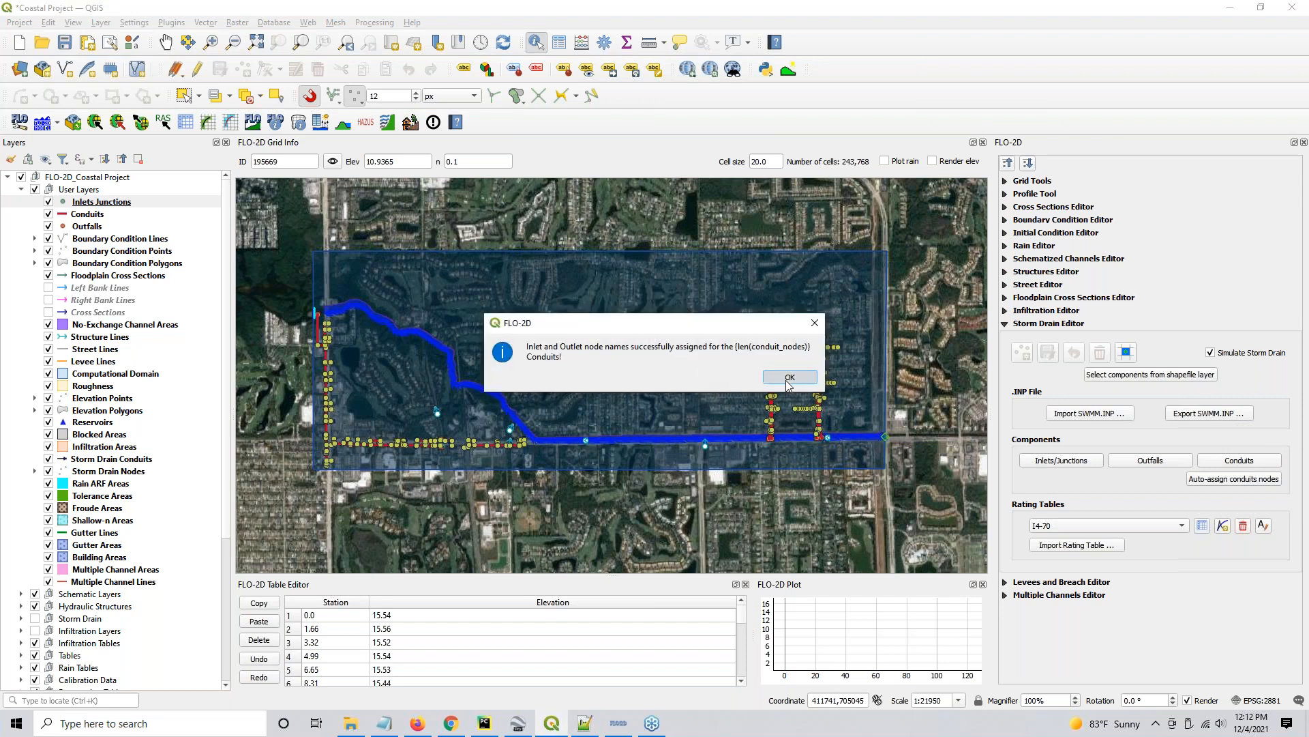
pyautogui.click(789, 378)
# - Hide the source layers Inlets Junctions, Conduits and Outfalls to expose the imported storm drain network at the street intersection
pyautogui.scroll(5, 783, 331)
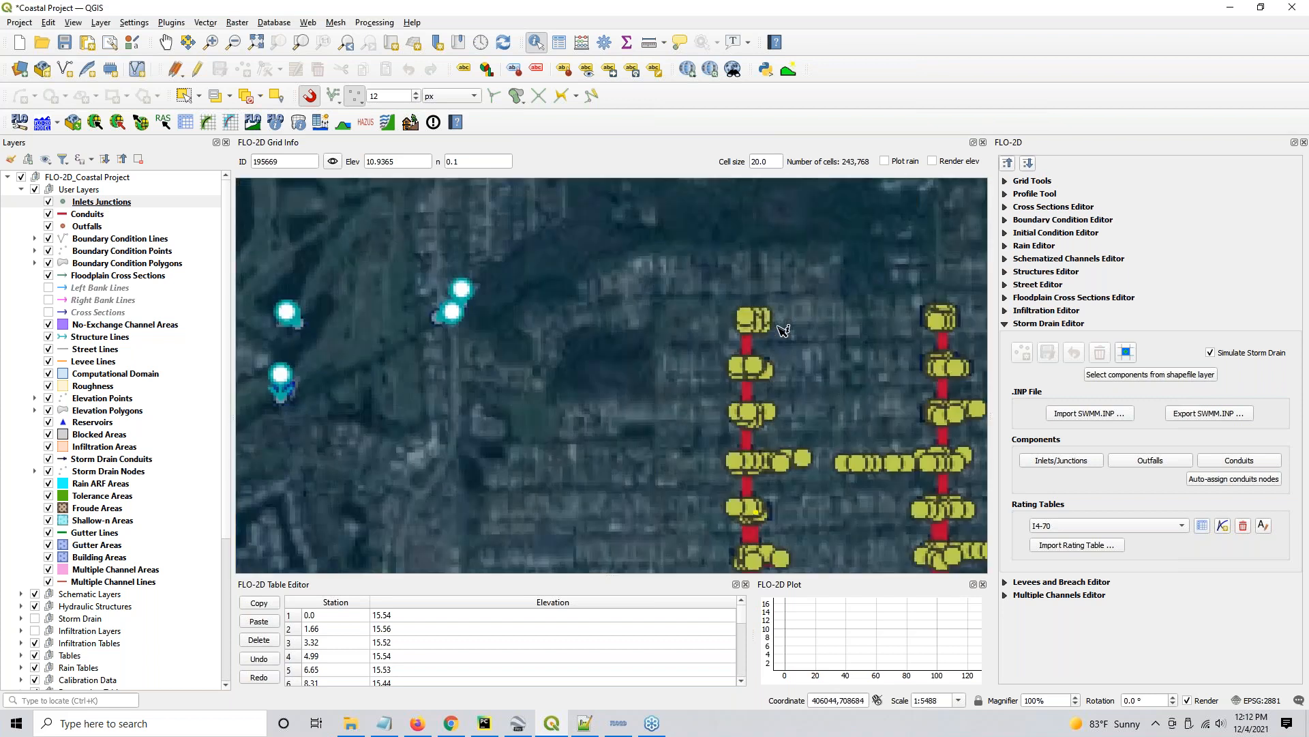
pyautogui.scroll(1, 632, 255)
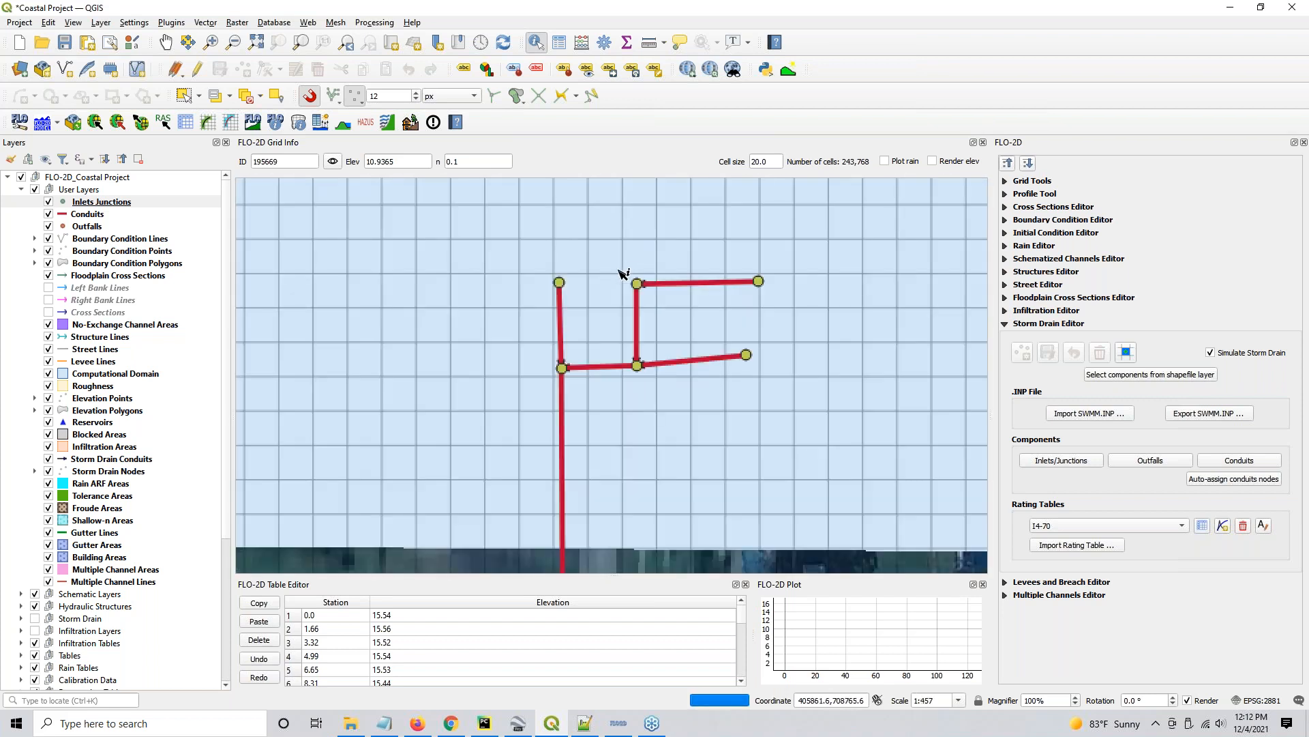
pyautogui.click(87, 217)
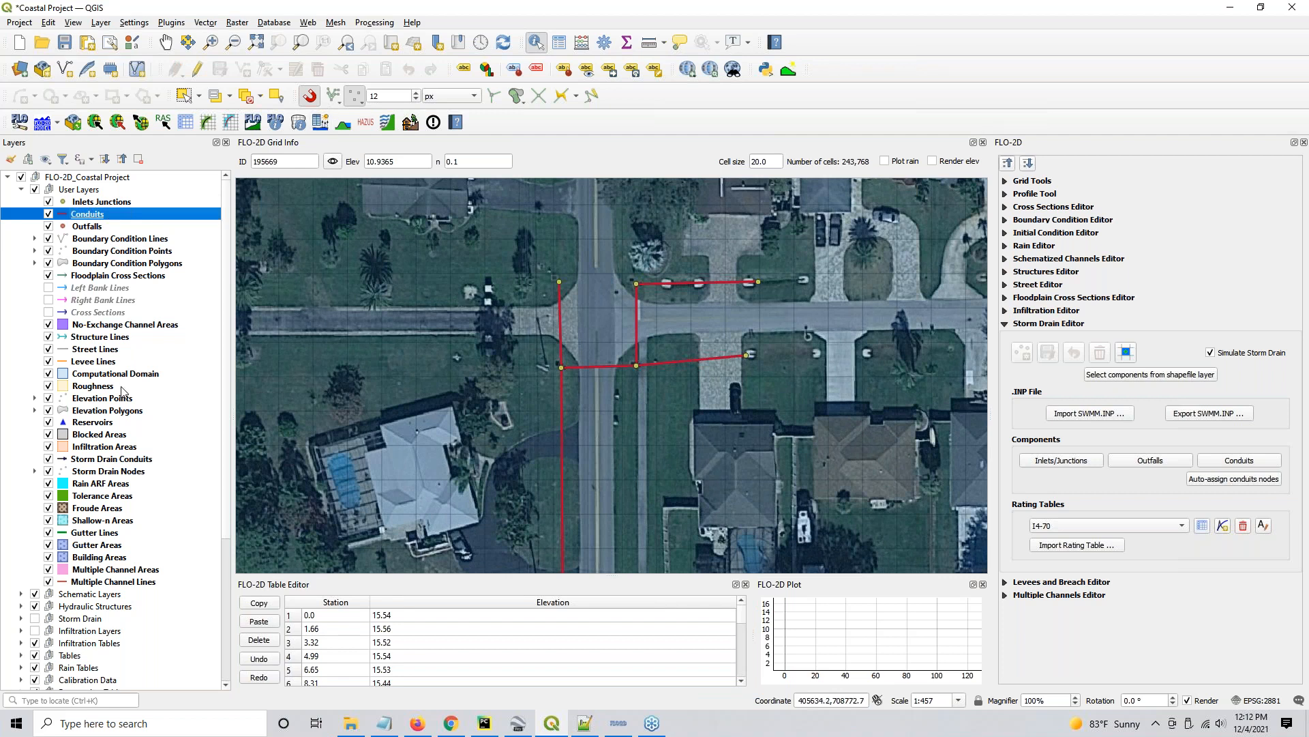
pyautogui.click(49, 202)
pyautogui.click(48, 214)
pyautogui.click(49, 227)
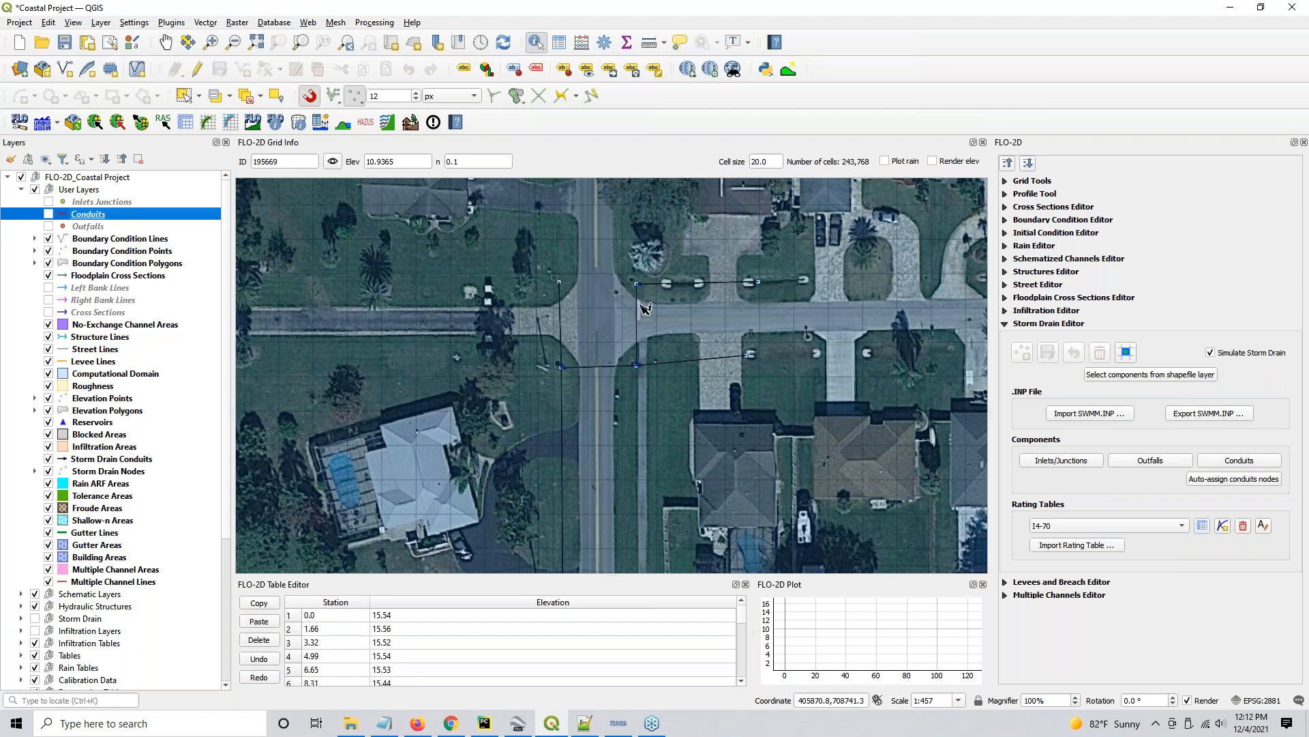
# - Identify the storm drain conduit crossing the street and compare its name, inlet and outlet attributes with the nodes at its ends
pyautogui.click(77, 461)
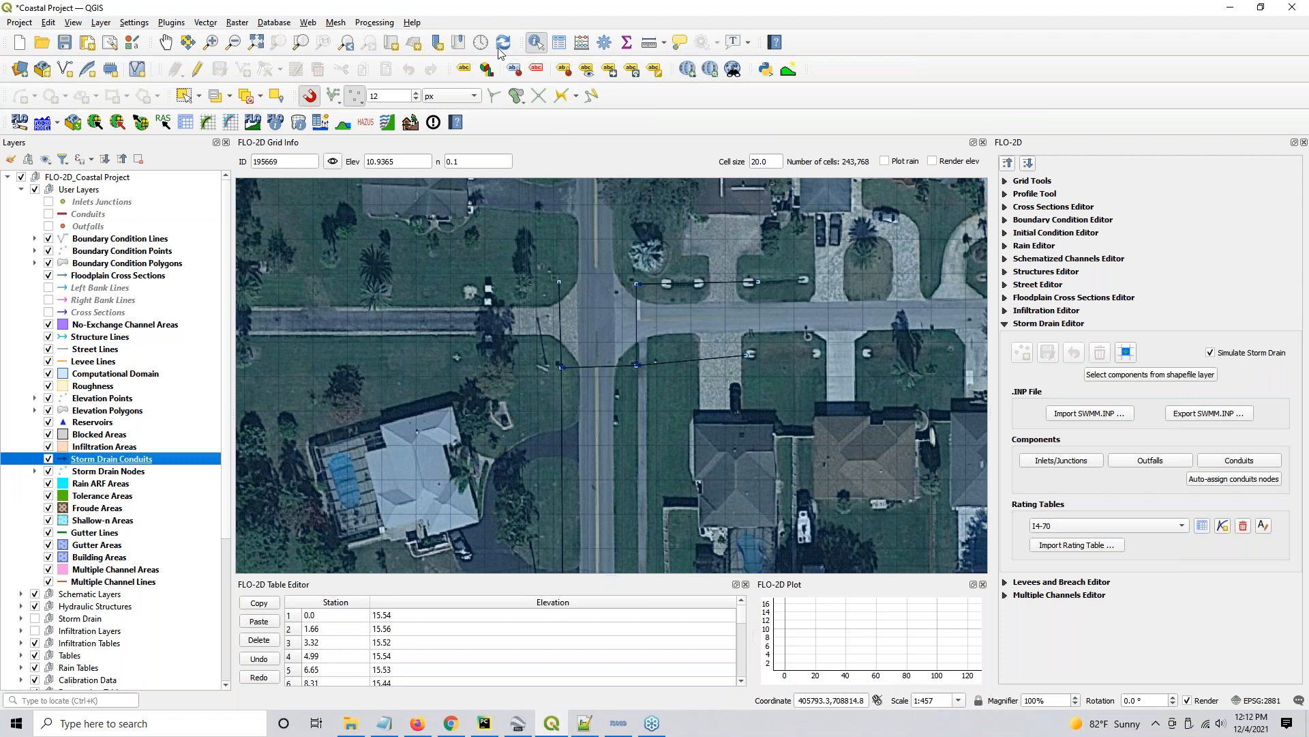
pyautogui.click(596, 370)
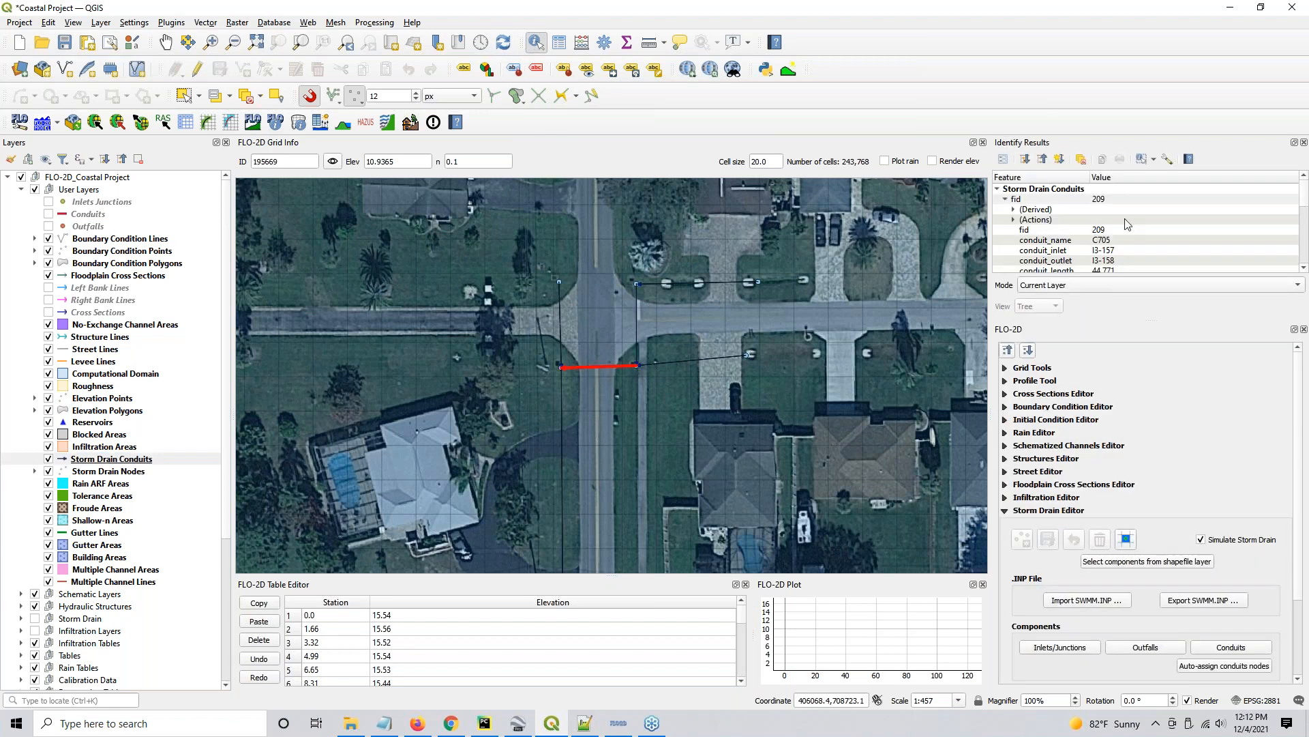
pyautogui.click(1105, 242)
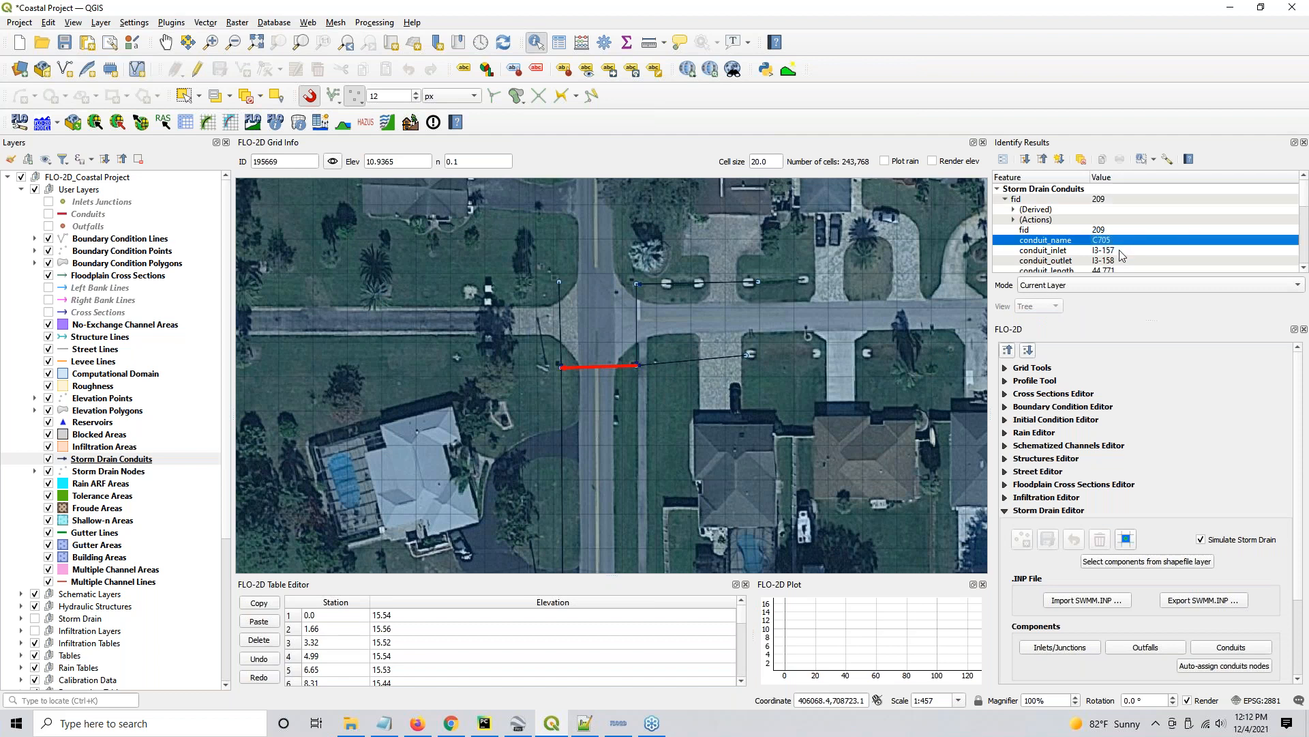
pyautogui.click(1122, 252)
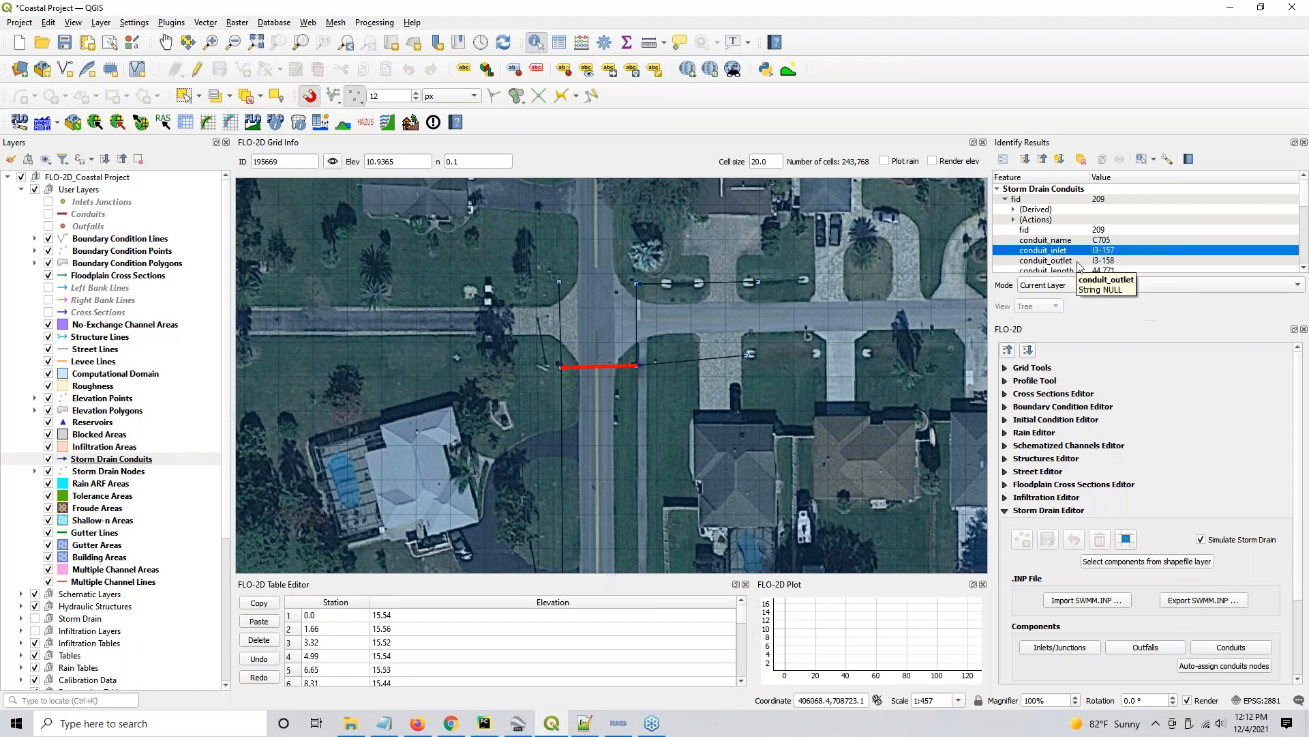
pyautogui.click(1129, 262)
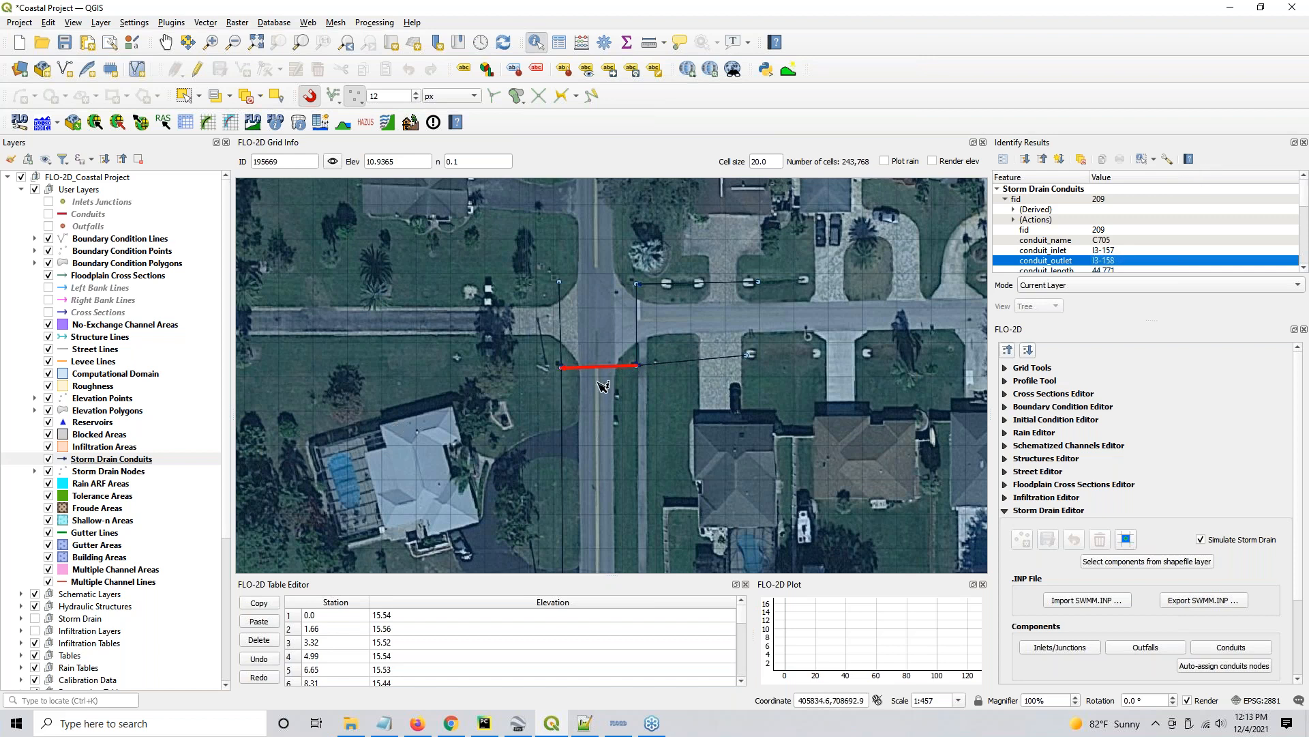
pyautogui.click(95, 472)
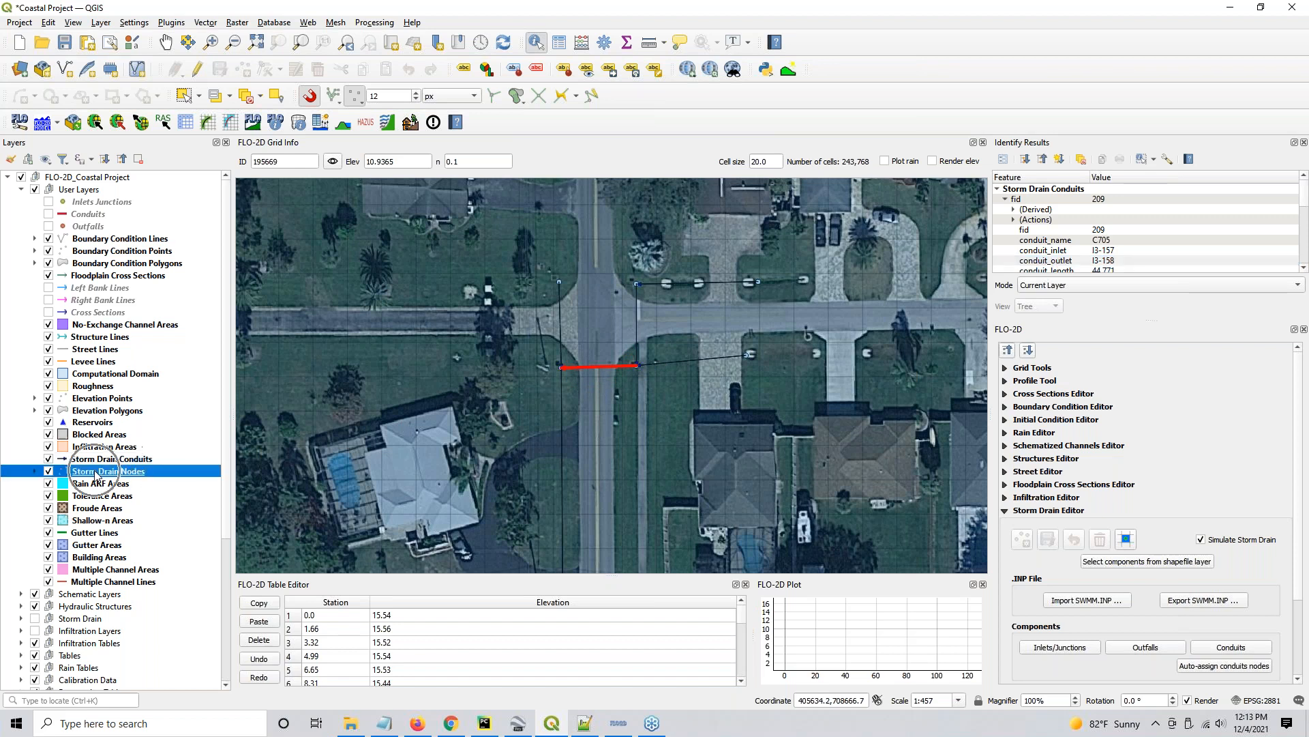
pyautogui.click(637, 365)
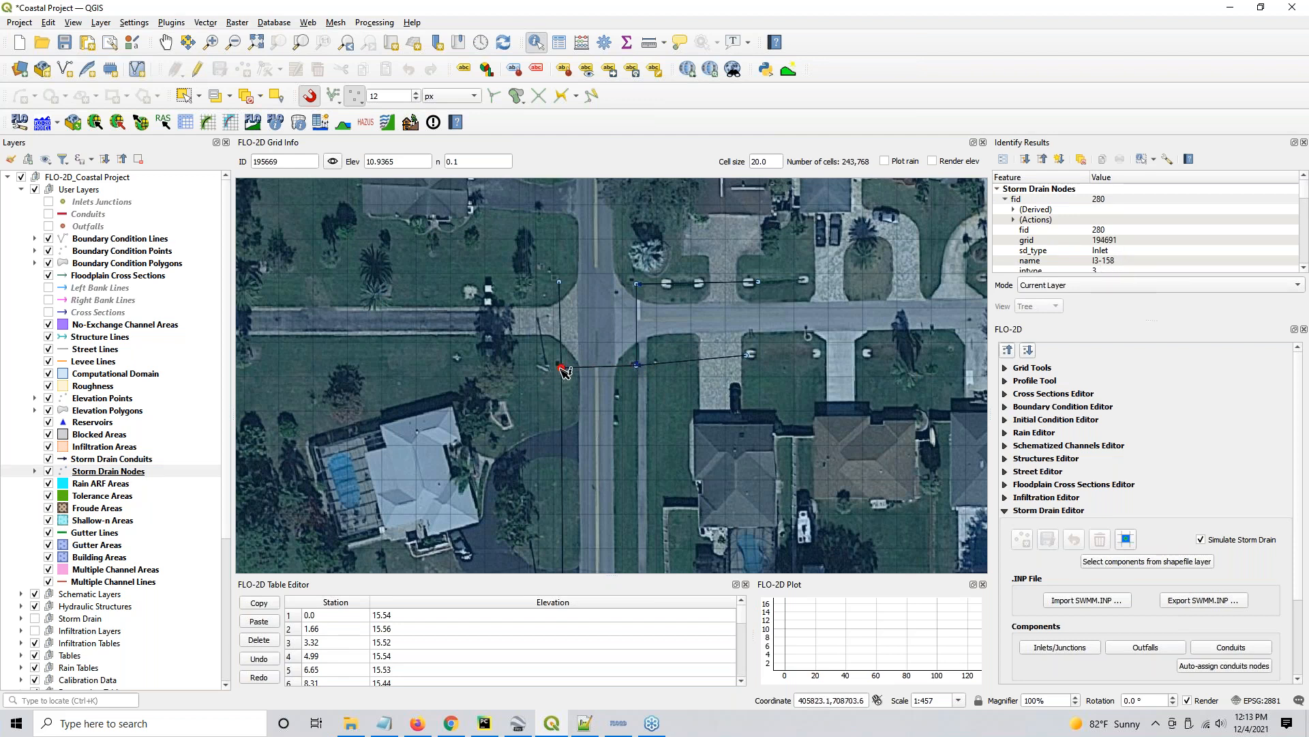
# - Recheck the inlet and outlet node names of the storm drain conduit crossing the street, and close the identify results
pyautogui.click(140, 459)
pyautogui.click(598, 368)
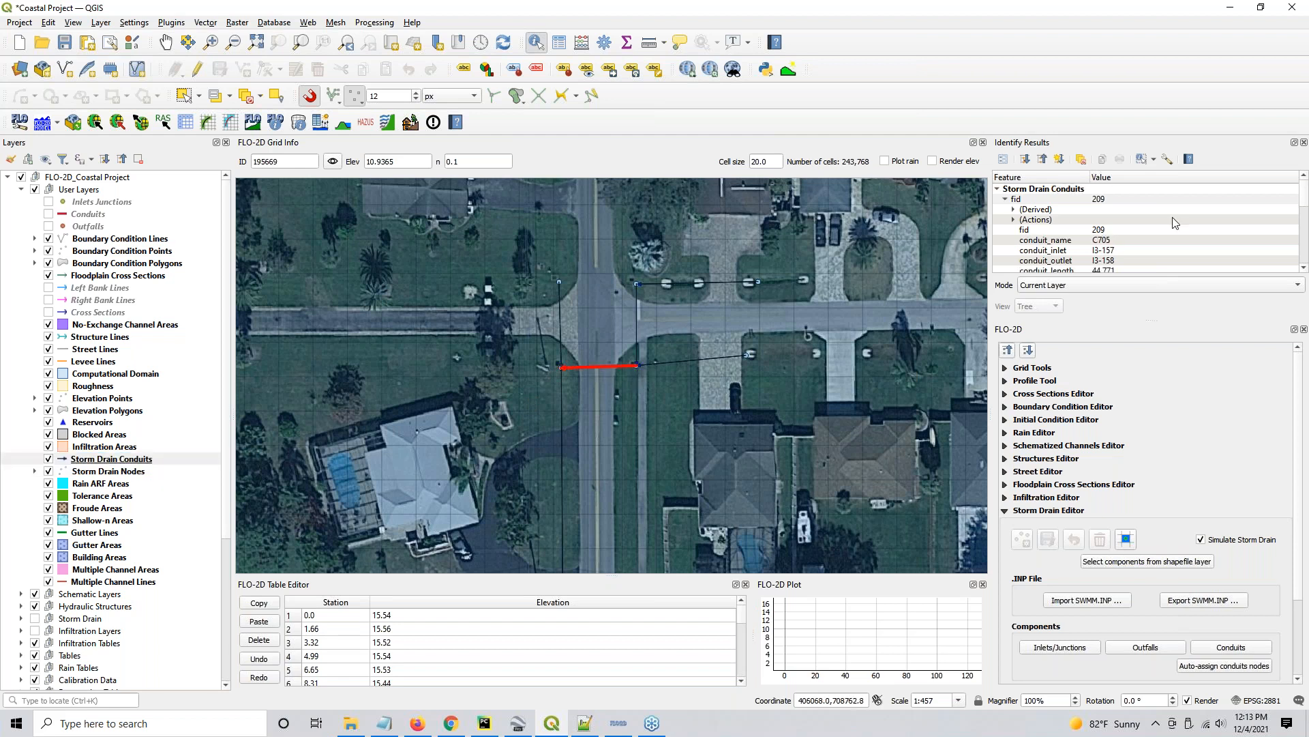
pyautogui.click(1117, 262)
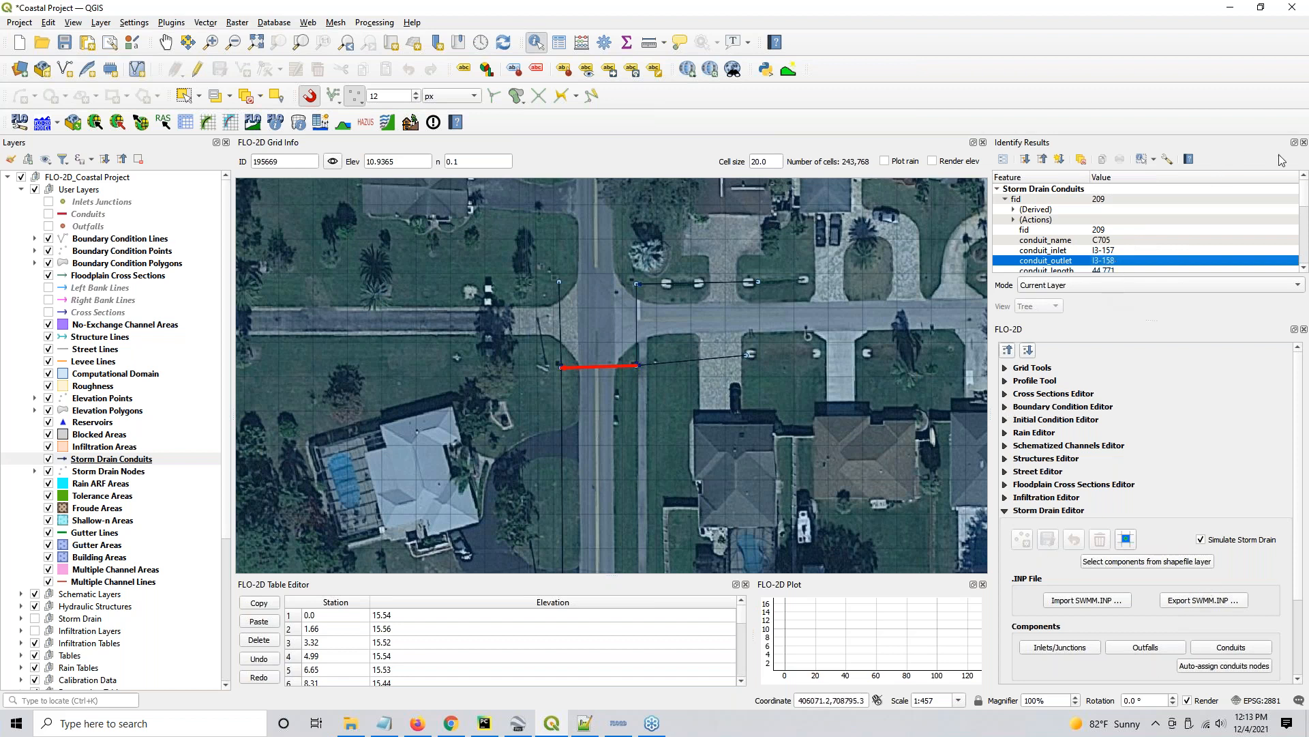
pyautogui.click(1304, 142)
# - Start importing rating tables and browse to the Type 4 Rating Tables folder inside Project Data > Storm Drain
pyautogui.scroll(-2, 797, 341)
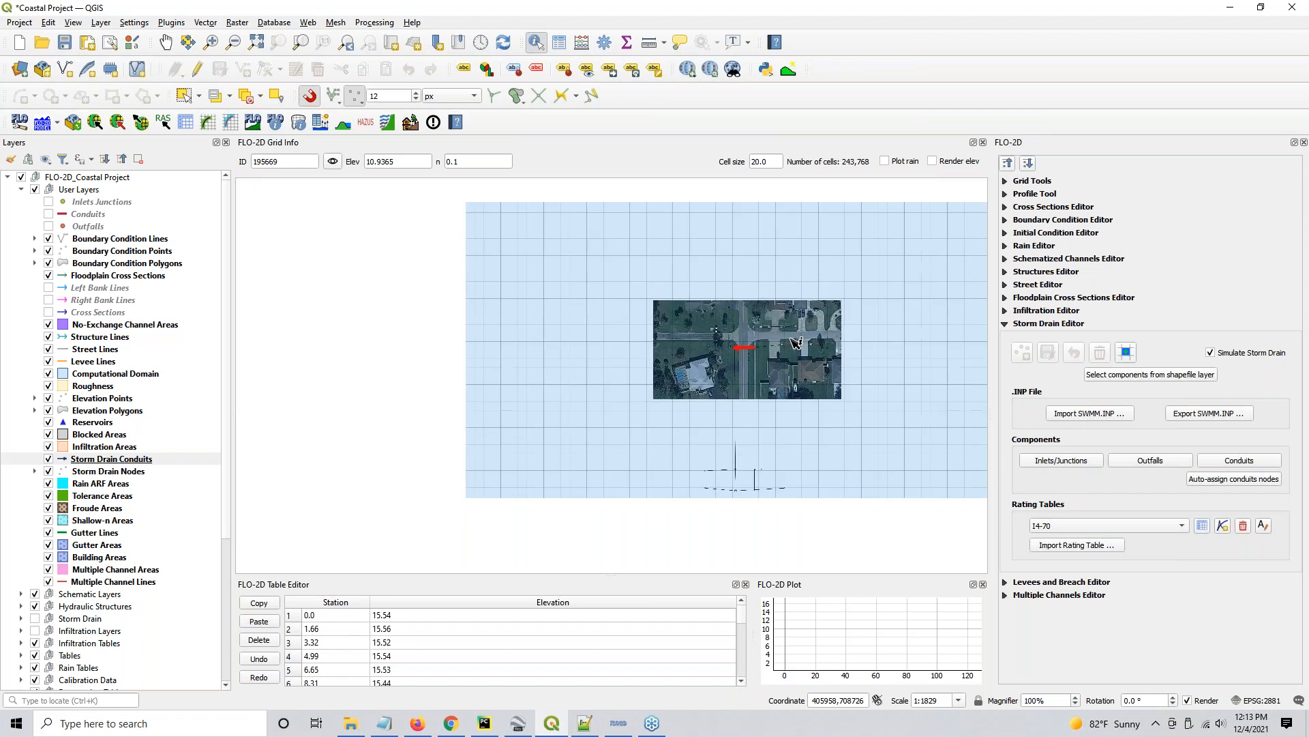
pyautogui.click(1068, 550)
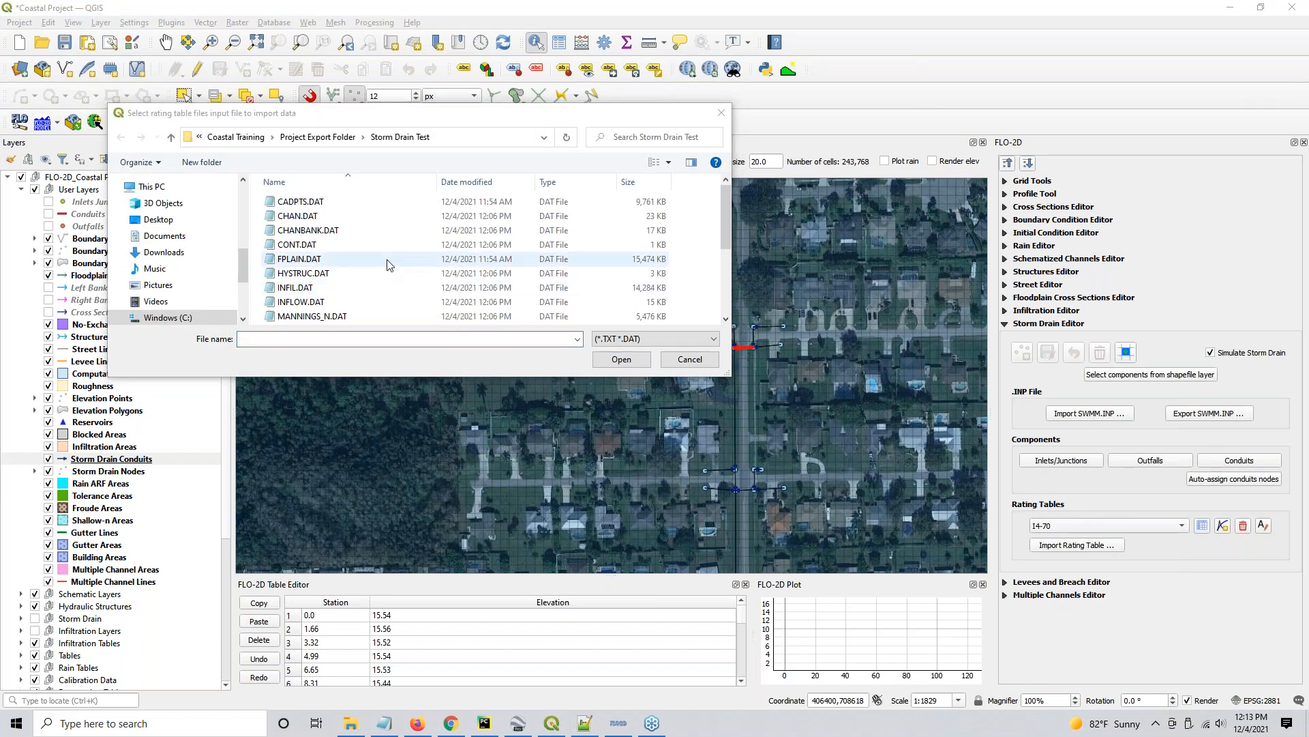
pyautogui.click(235, 137)
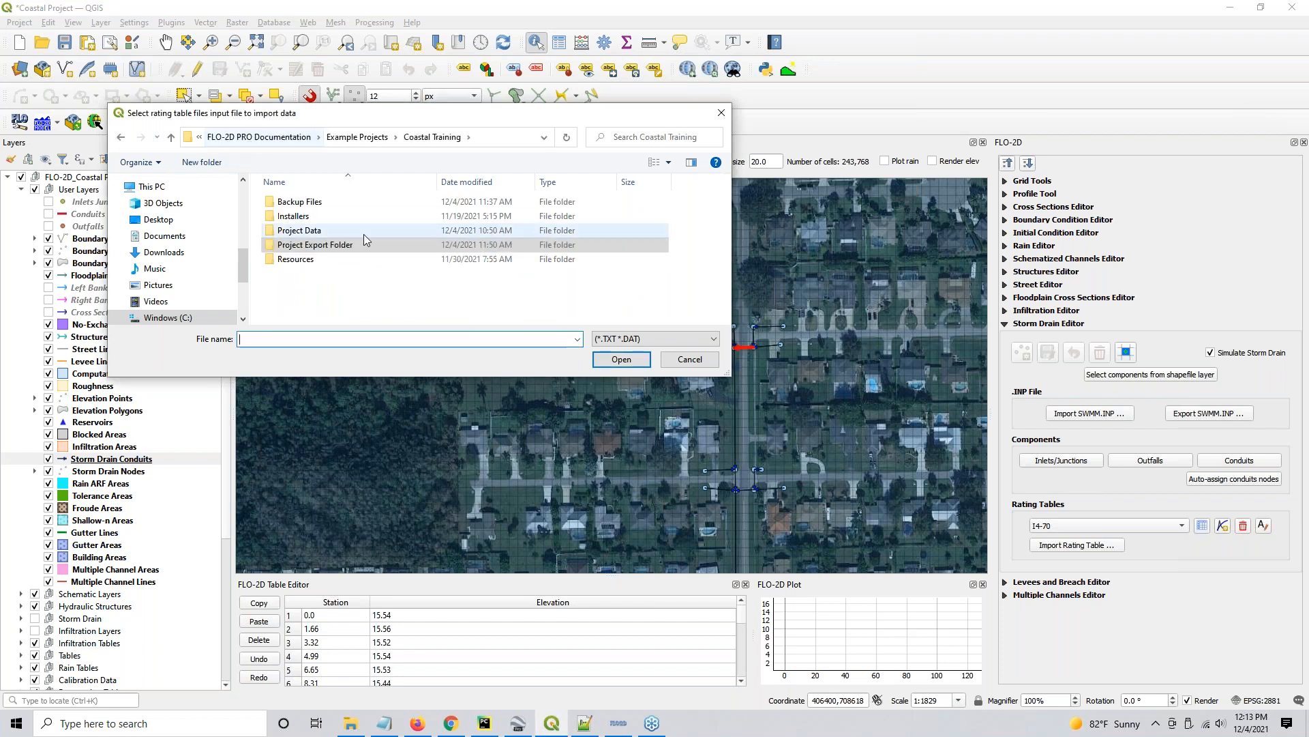
pyautogui.doubleClick(307, 231)
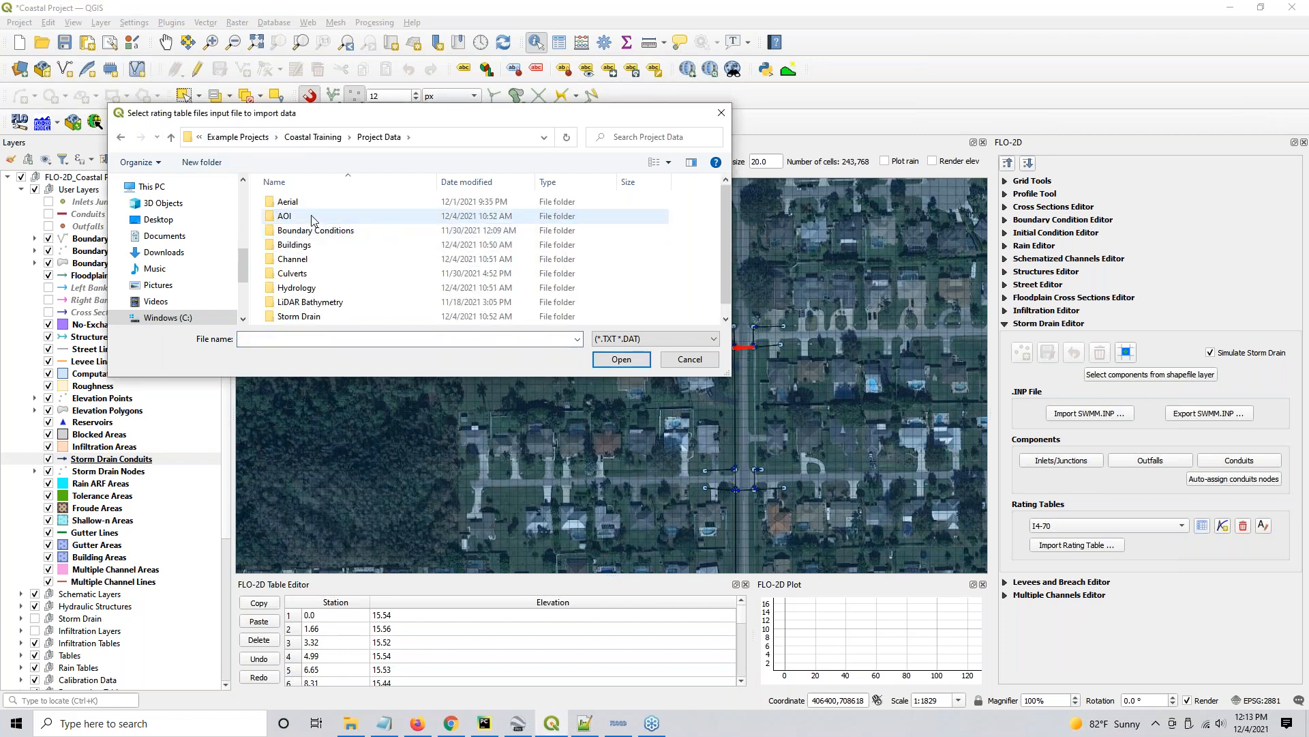
pyautogui.doubleClick(309, 316)
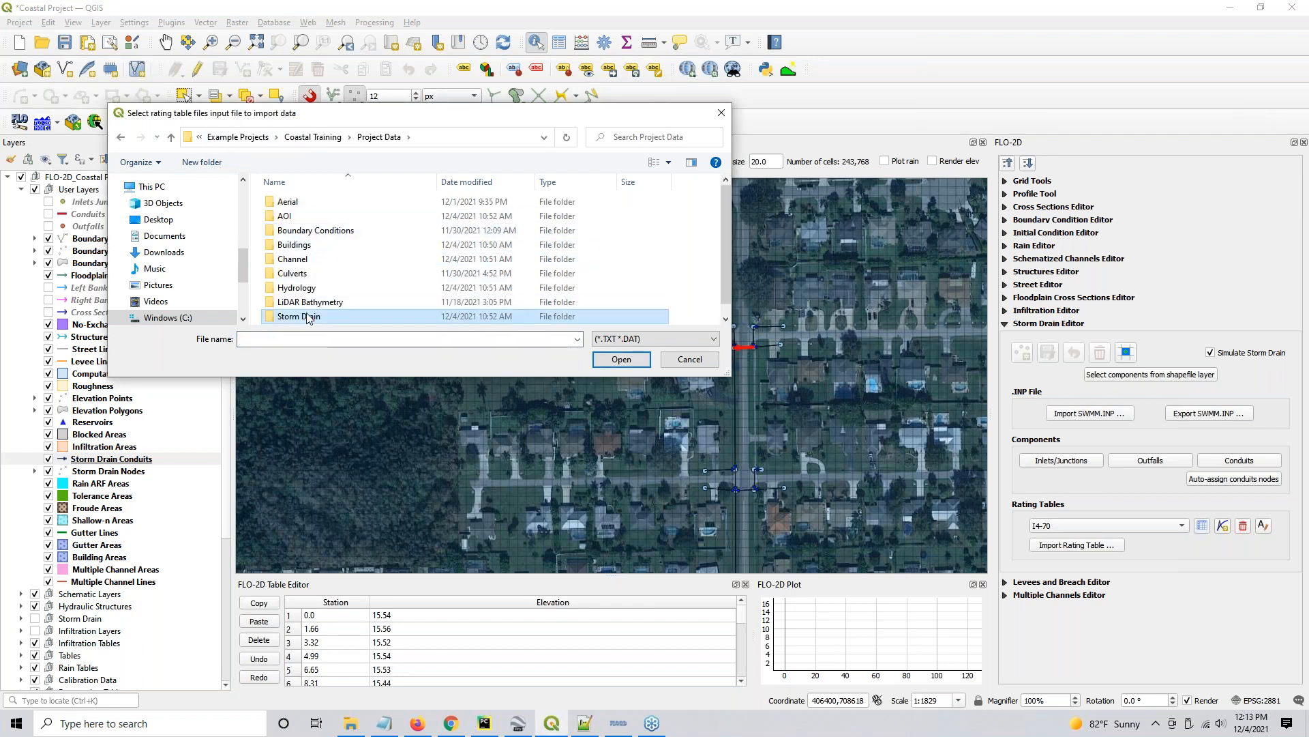
pyautogui.doubleClick(304, 202)
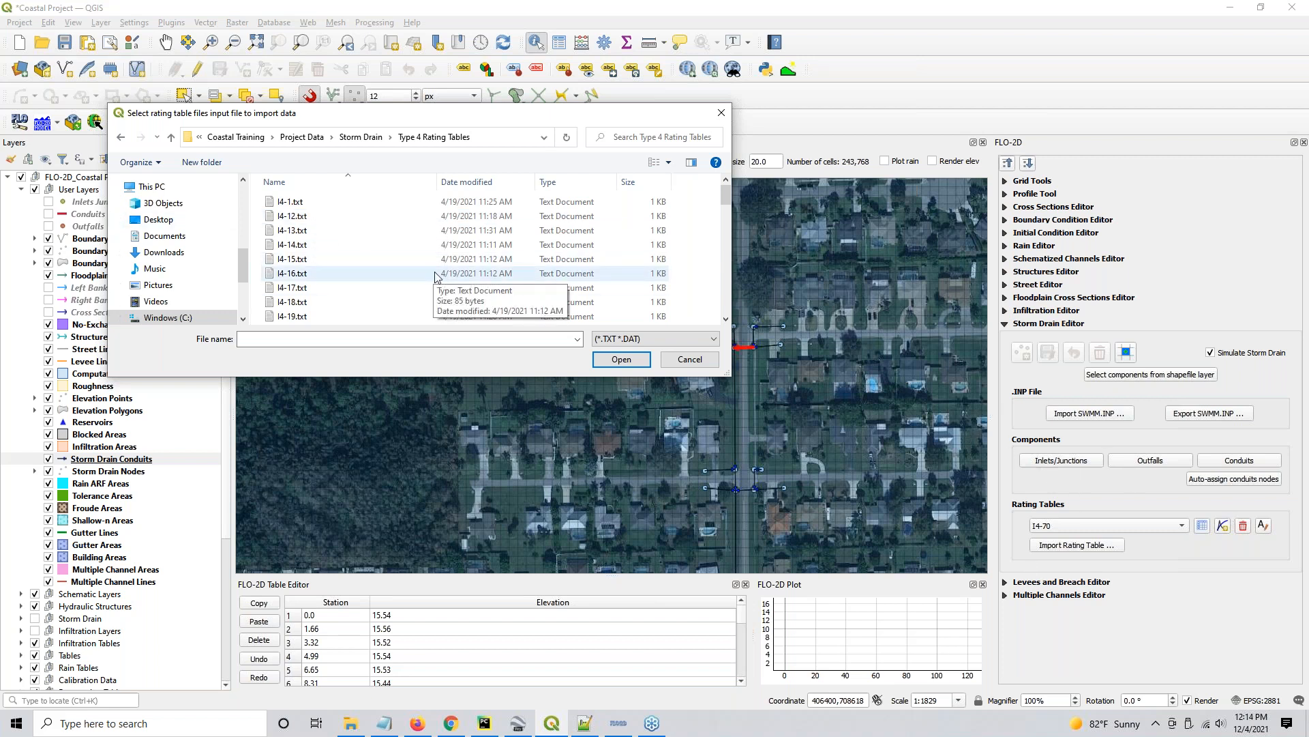
# - Import all the rating table text files in the folder, assigning them to the inlets with matching names
pyautogui.click(341, 215)
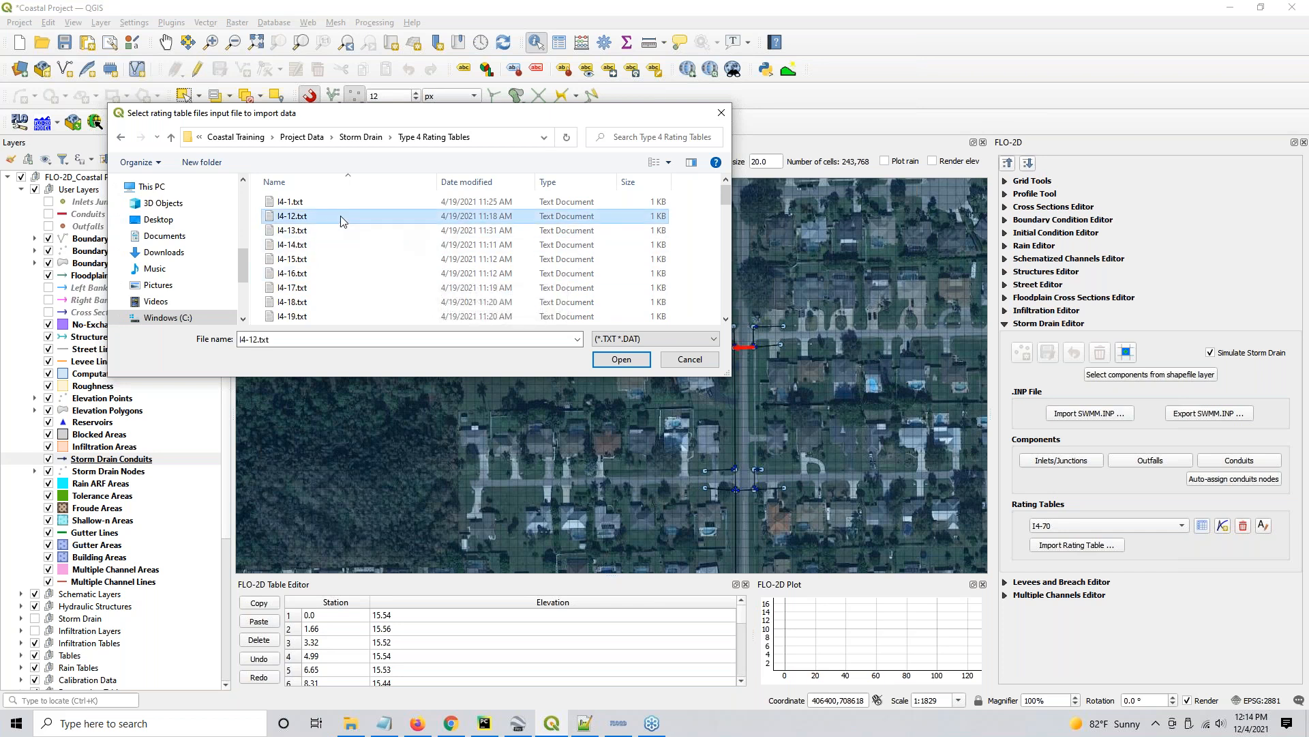
pyautogui.hotkey('ctrl', 'a')
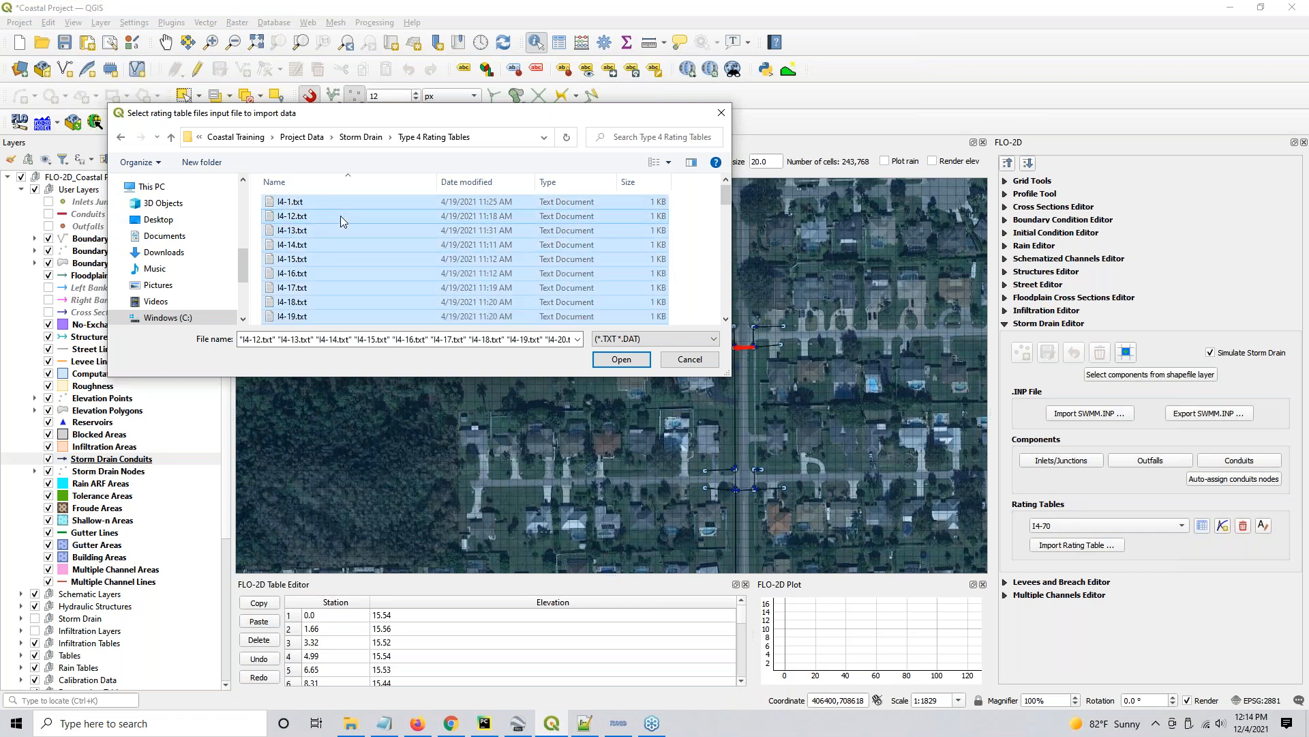
pyautogui.click(621, 359)
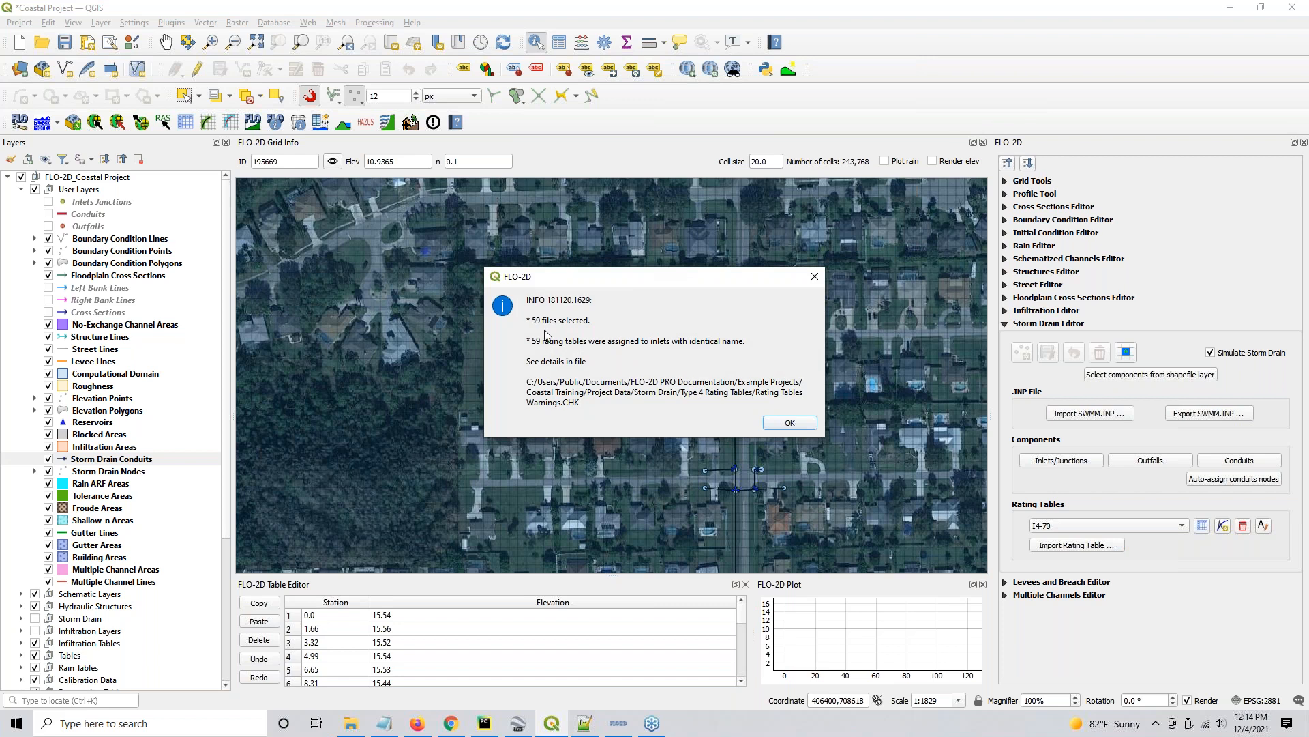
pyautogui.press('ctrl')
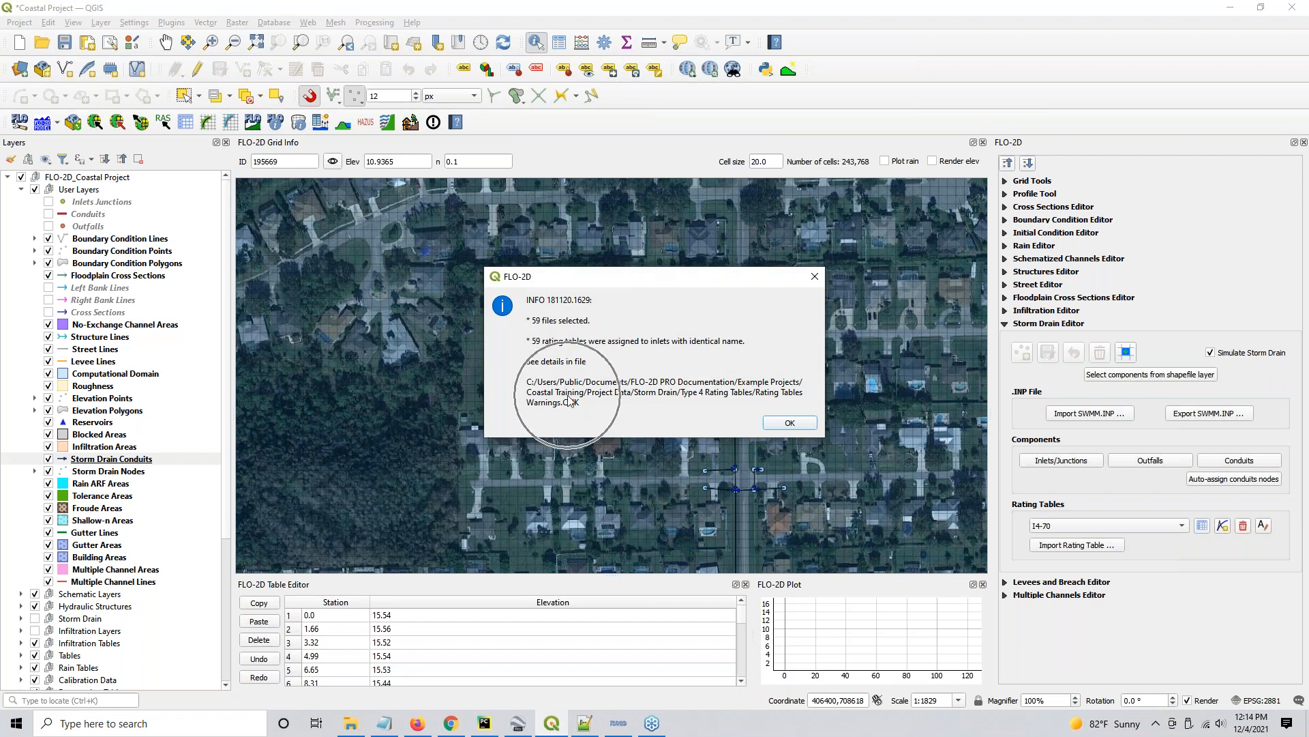
pyautogui.press('ctrl')
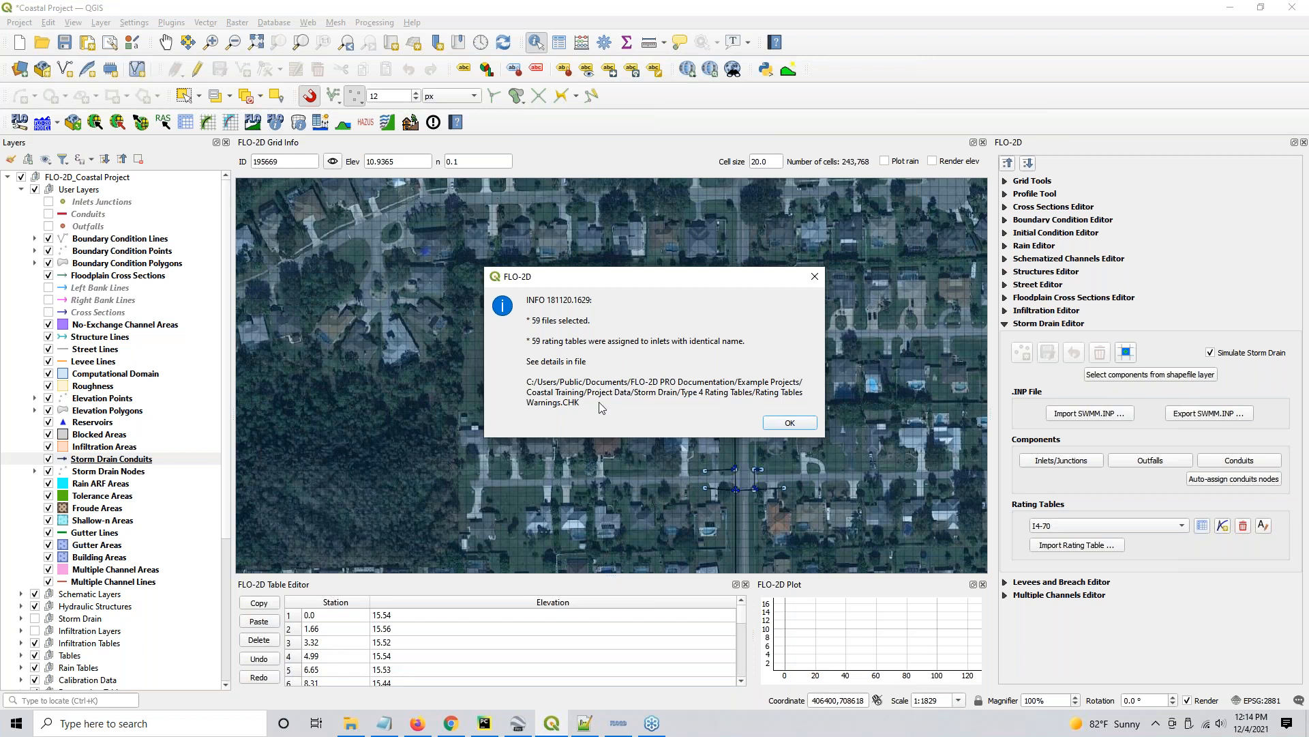
pyautogui.click(791, 423)
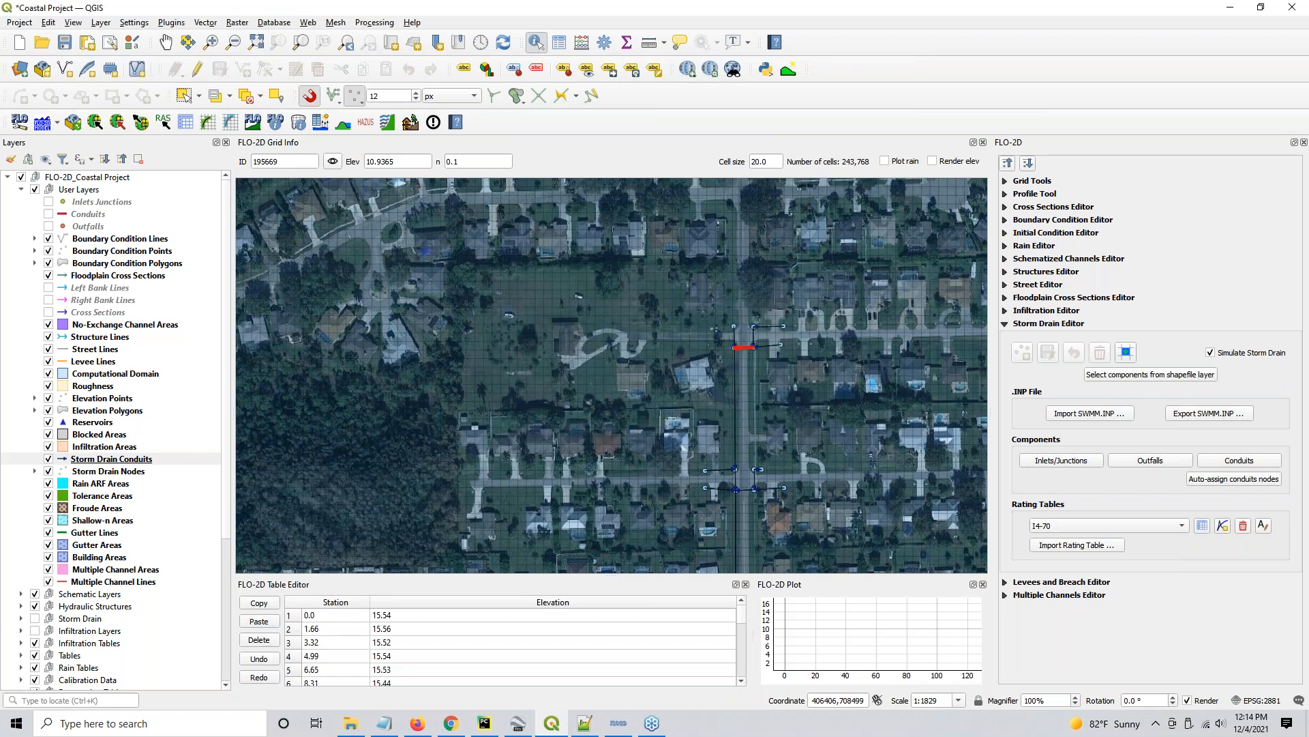
# - Review the rating table assignments listed in Rating Tables Warnings.CHK in the Type 4 Rating Tables folder, and return to QGIS
pyautogui.click(350, 724)
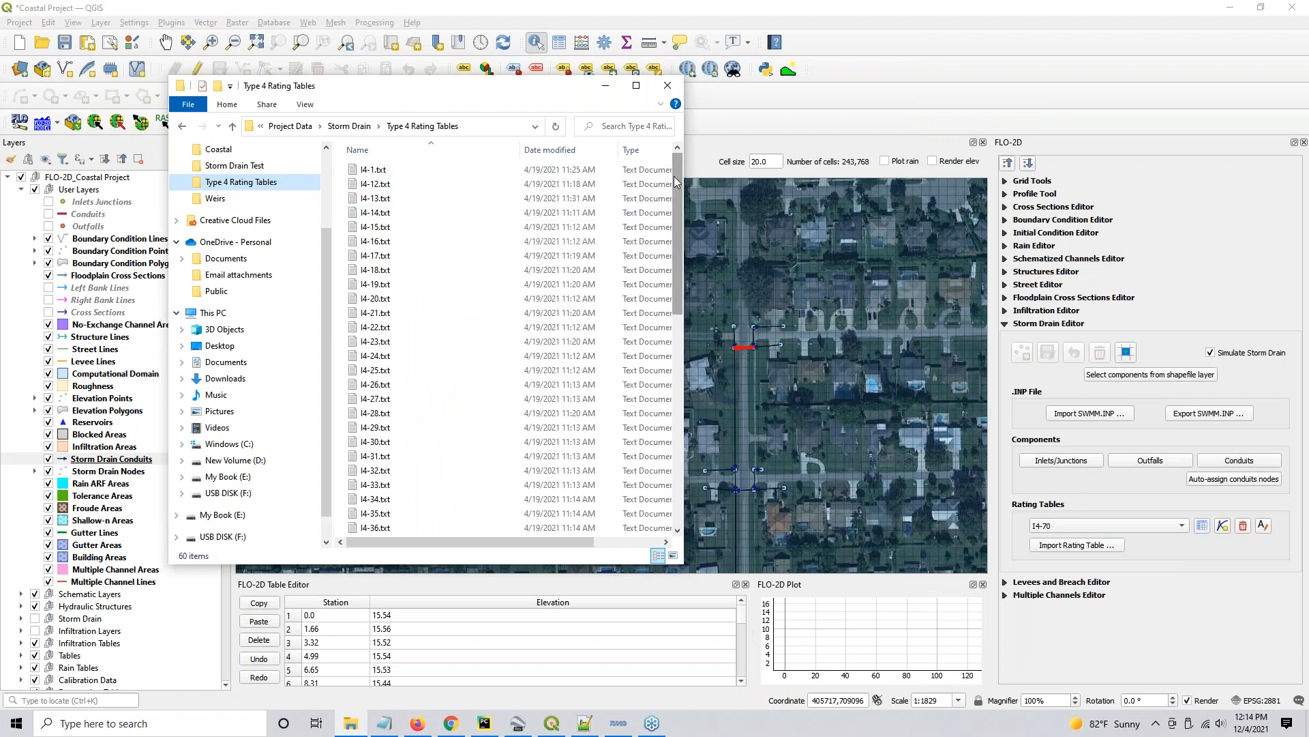
pyautogui.scroll(-5, 664, 346)
pyautogui.scroll(-6, 665, 346)
pyautogui.click(407, 529)
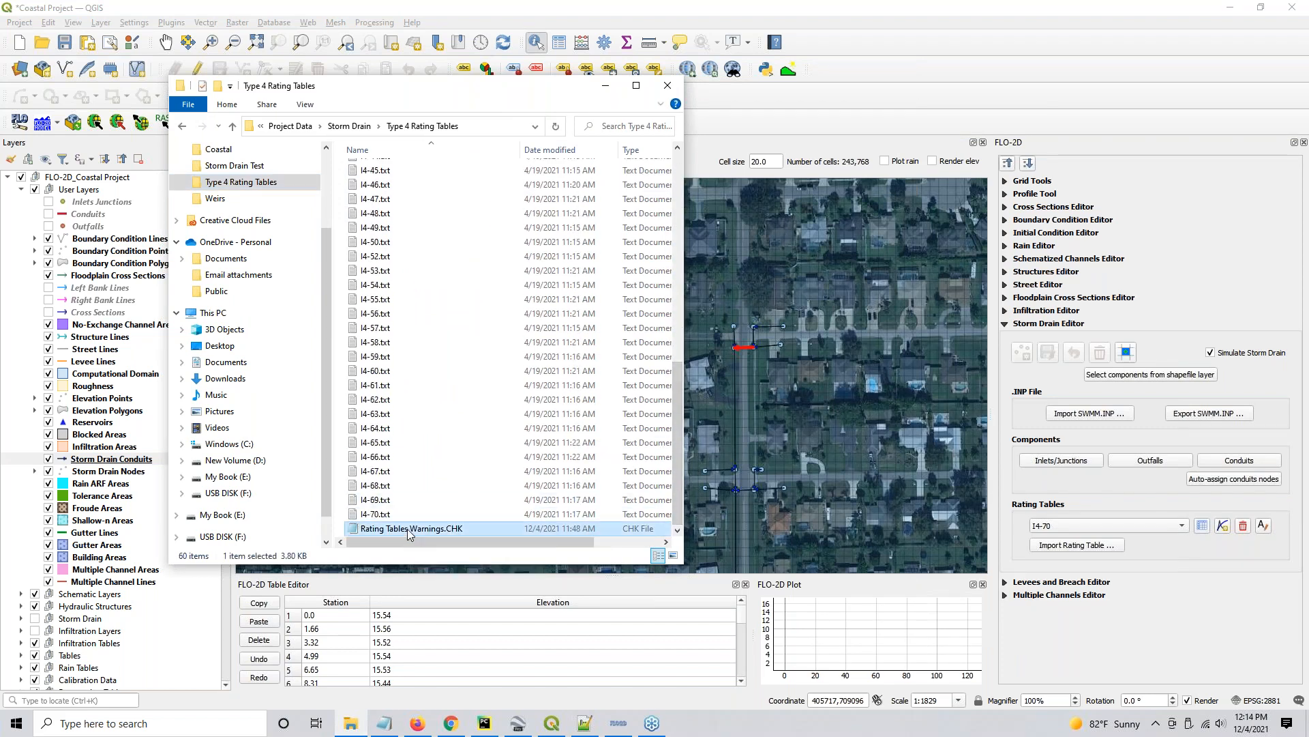
pyautogui.doubleClick(407, 529)
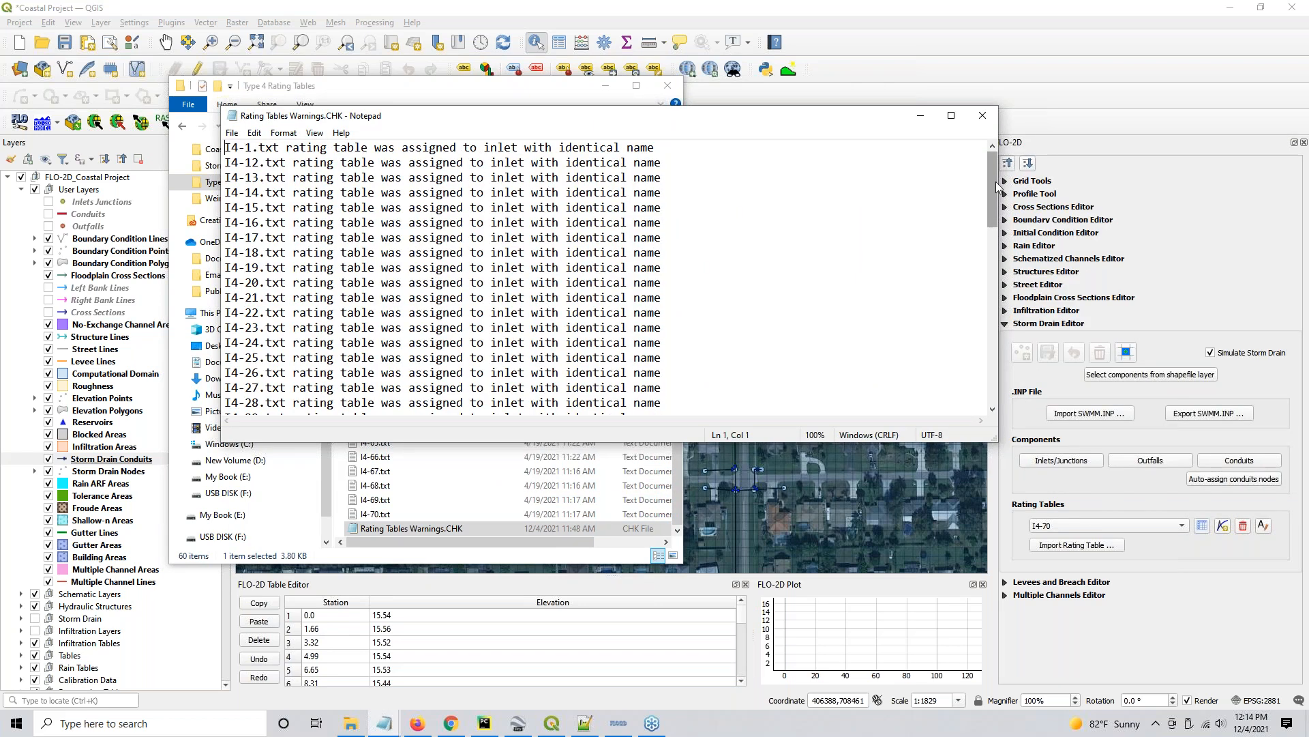
pyautogui.moveTo(990, 195); pyautogui.dragTo(936, 223)
pyautogui.scroll(7, 935, 223)
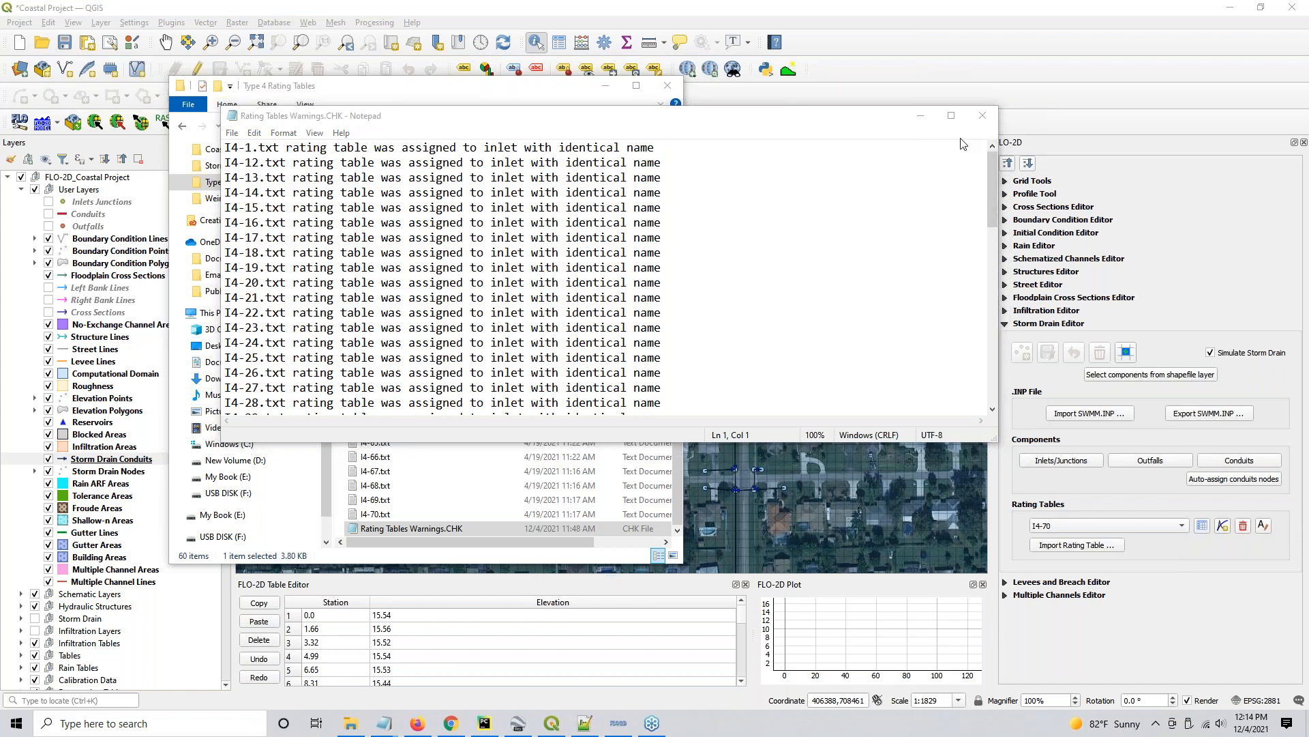
pyautogui.click(982, 115)
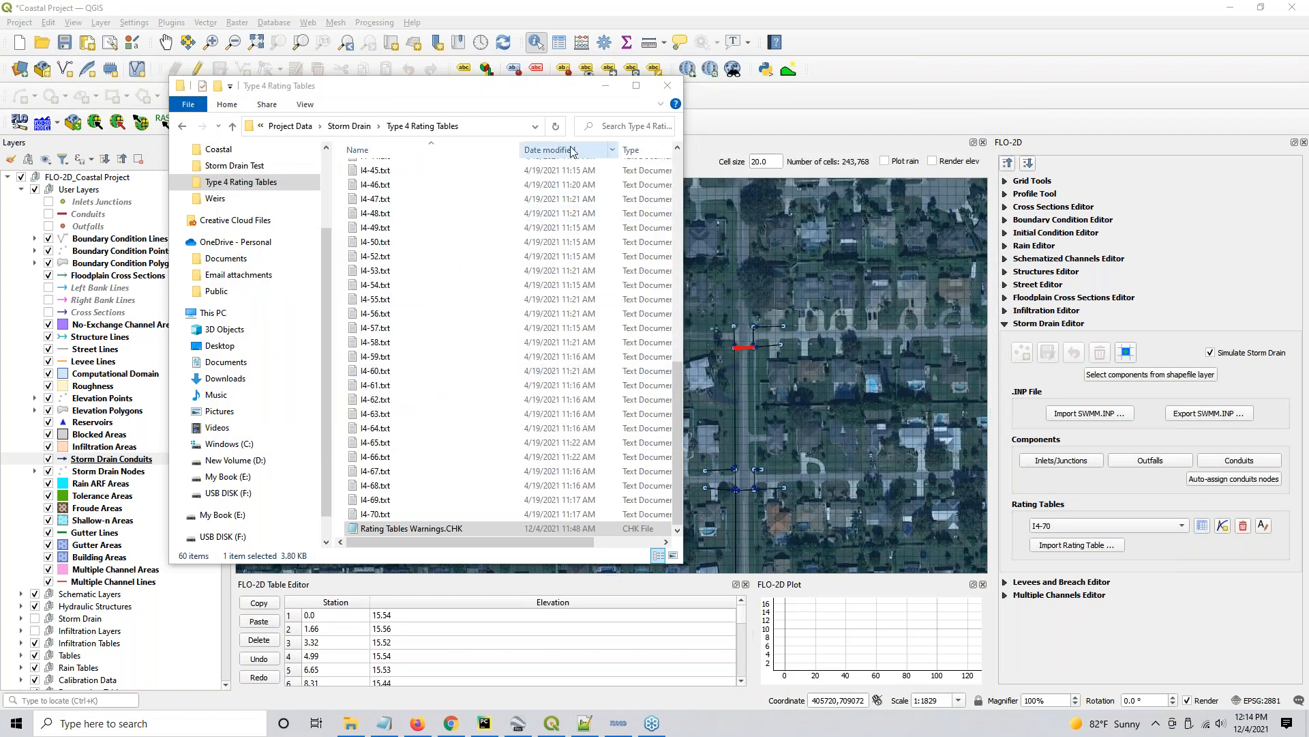
pyautogui.click(605, 86)
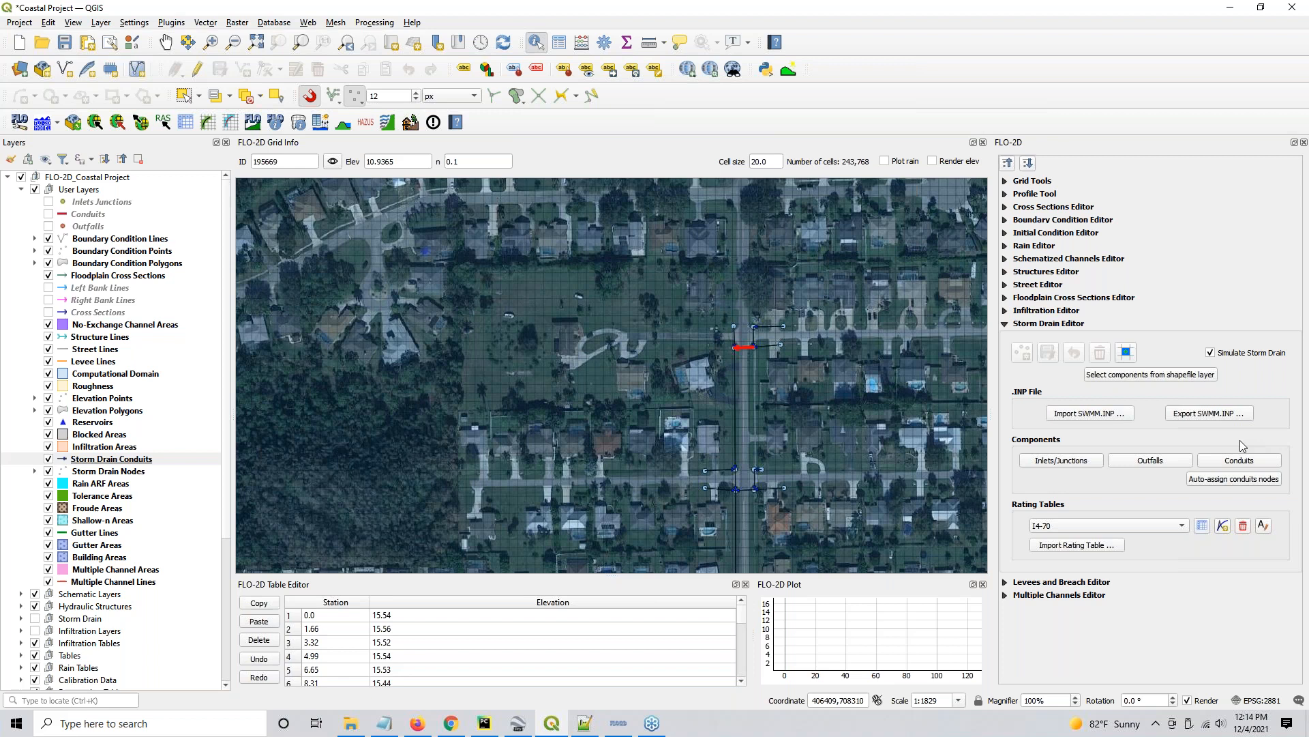
# - Schematize the storm drain inlets, outfalls and rating tables from the user layers
pyautogui.click(1126, 355)
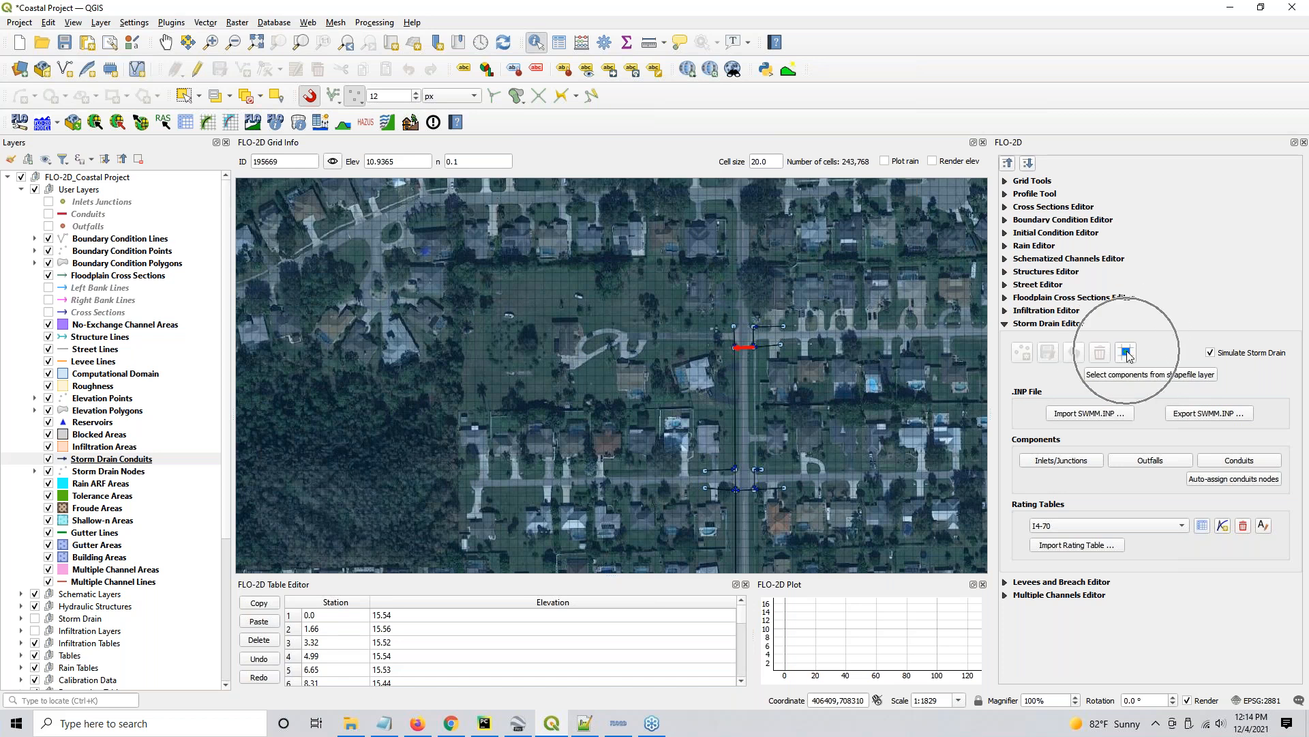
pyautogui.click(1126, 356)
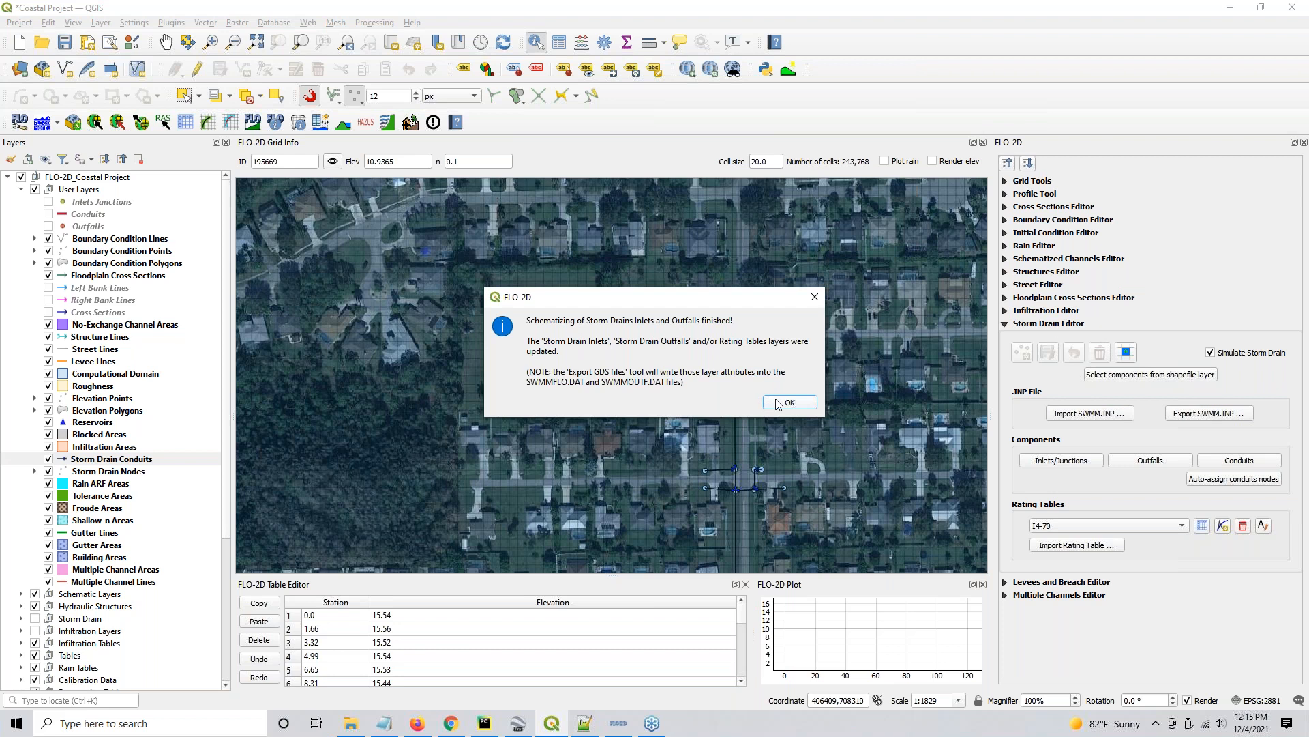
pyautogui.click(778, 404)
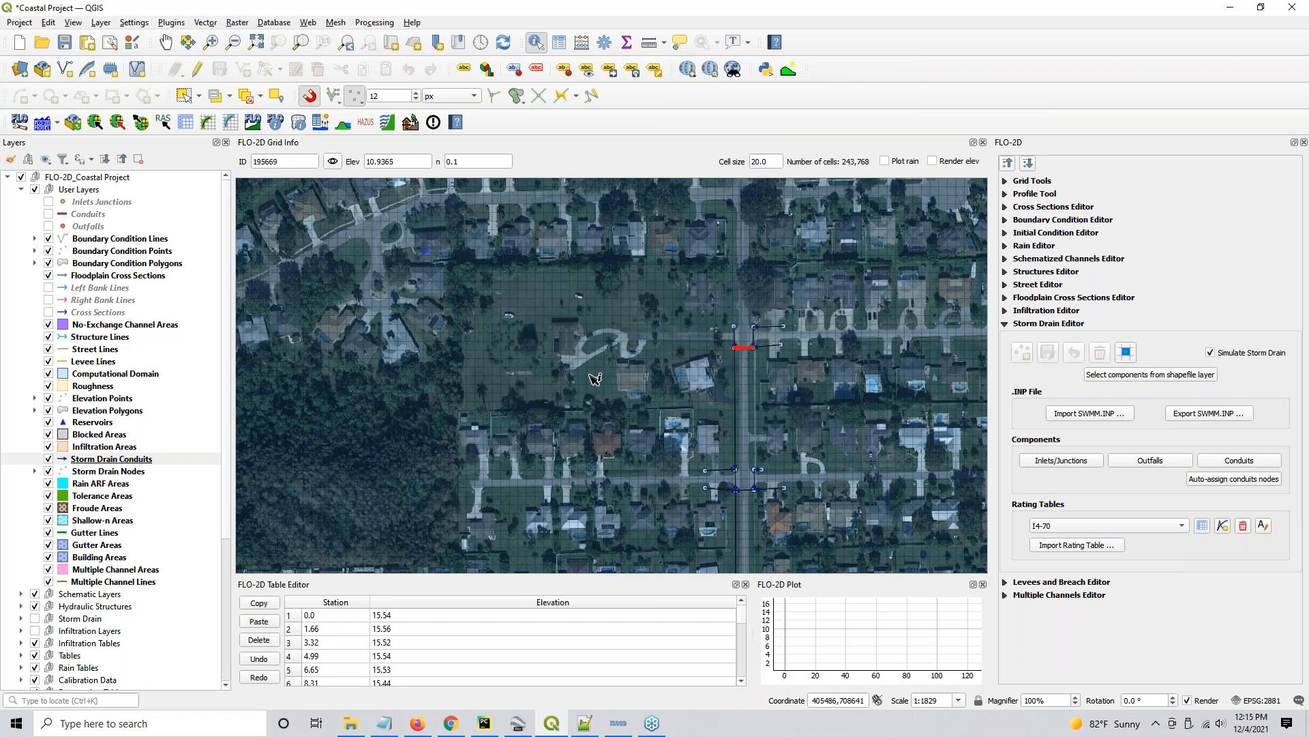
# - Make the Storm Drain layer group visible and look over the layers and tables it contains
pyautogui.click(35, 620)
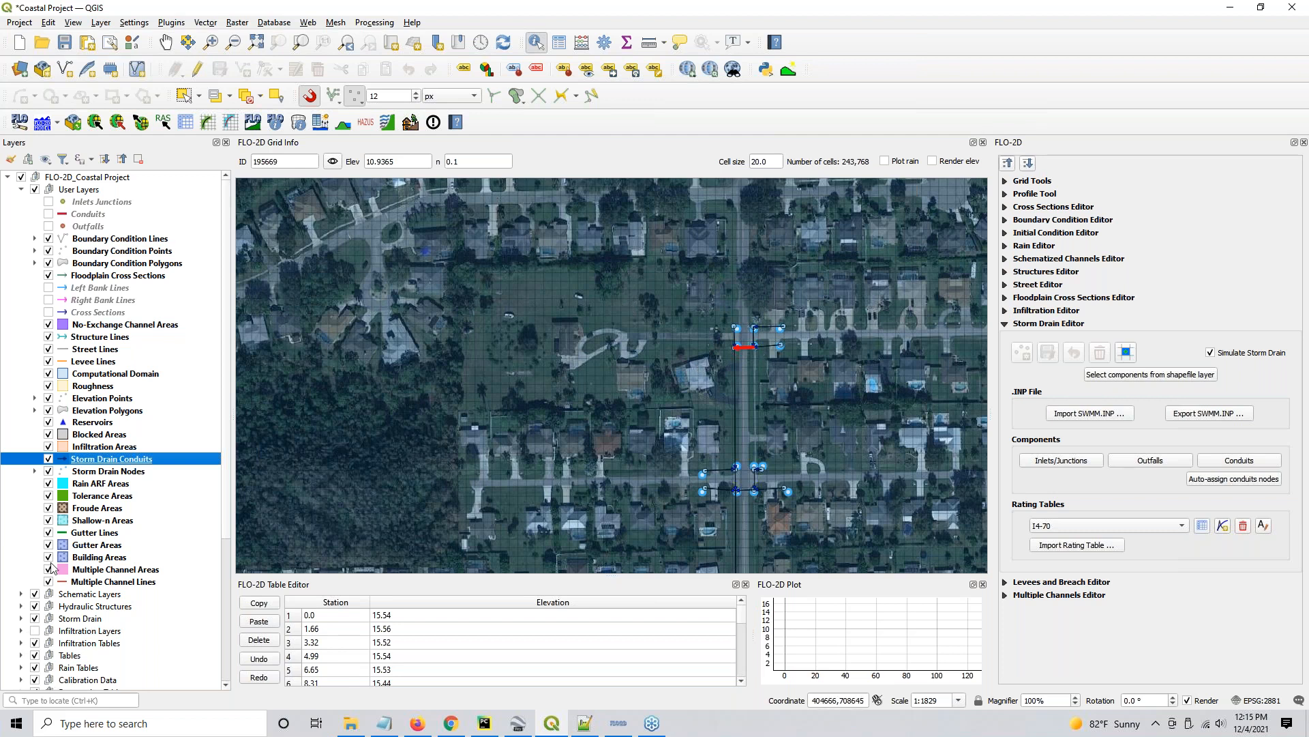
pyautogui.click(21, 618)
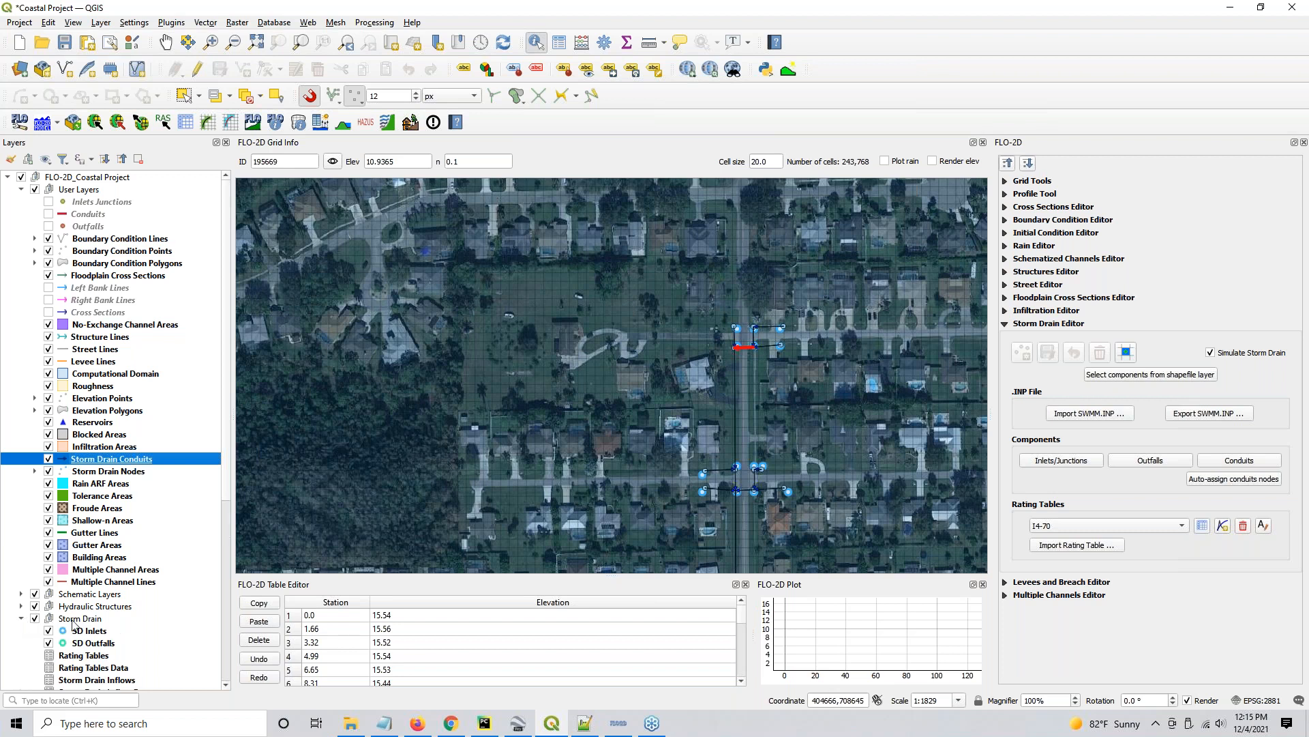
pyautogui.scroll(-3, 75, 623)
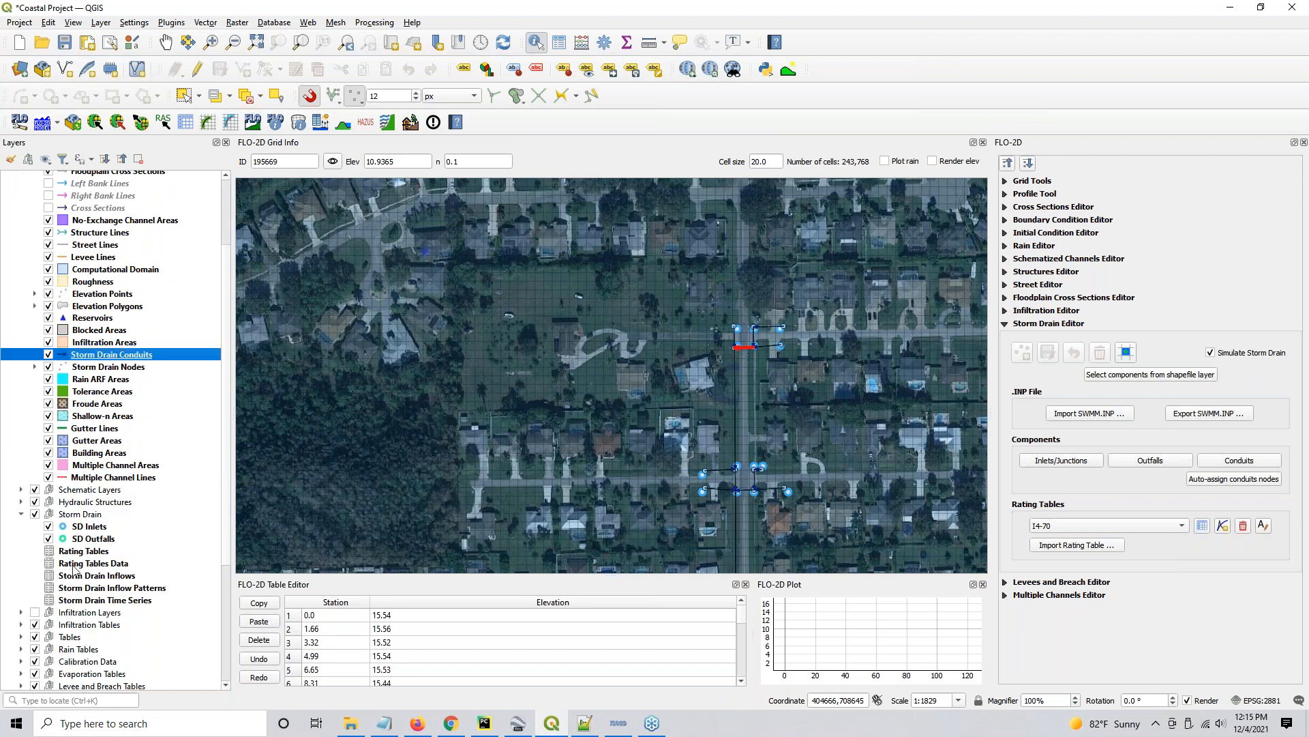
pyautogui.click(20, 515)
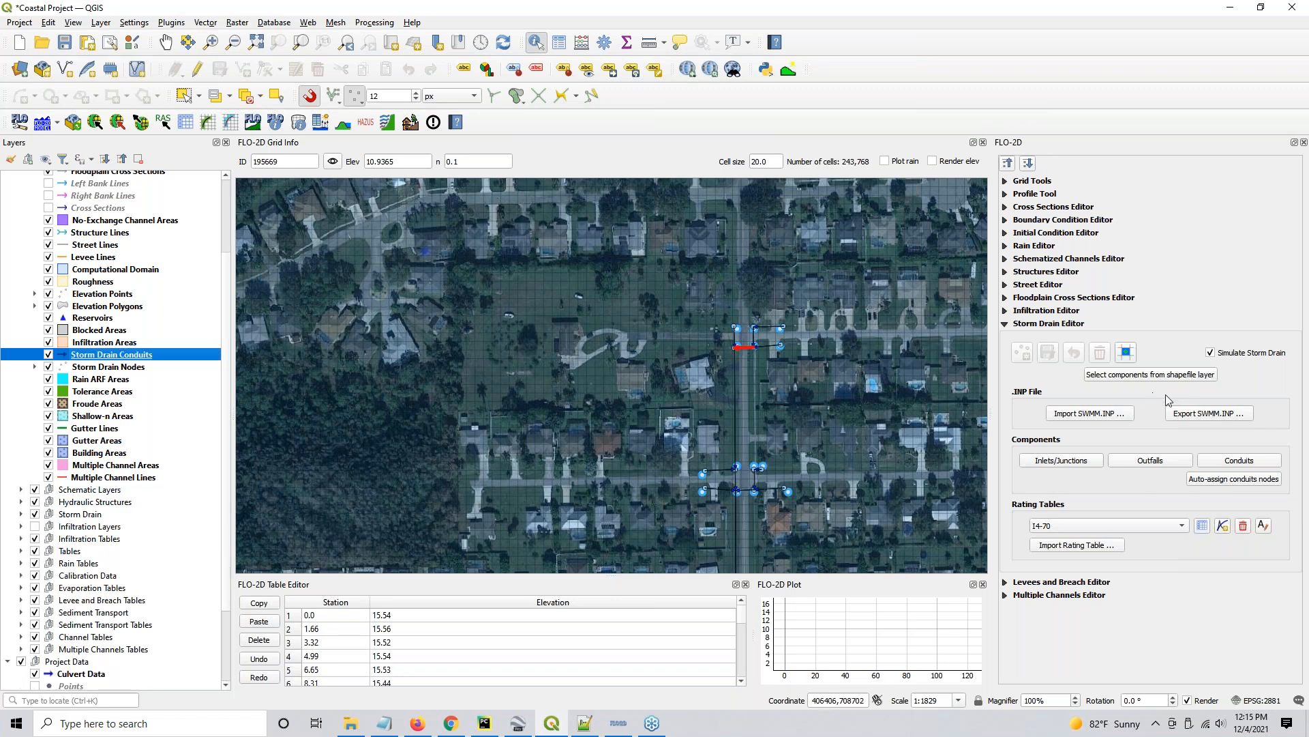
# - Start exporting the SWMM.INP file and browse to Coastal Training's Project Export Folder
pyautogui.click(1191, 418)
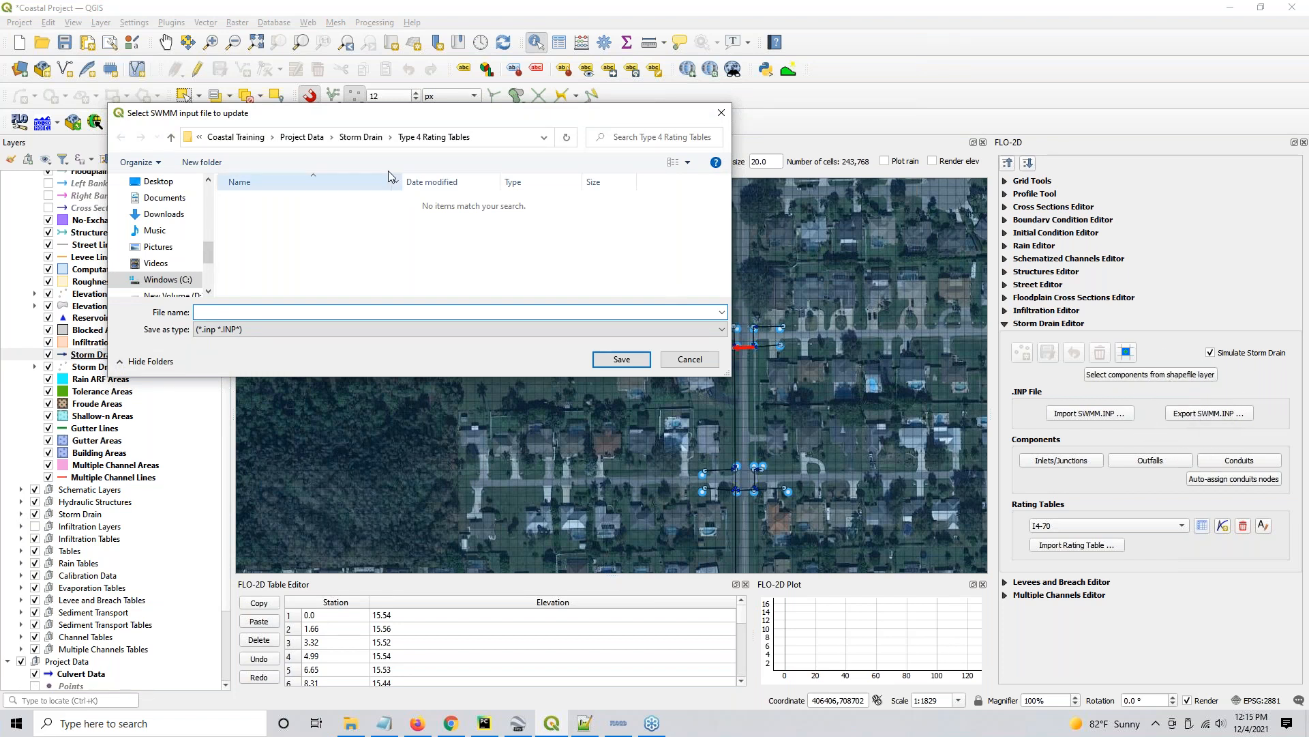
pyautogui.click(263, 138)
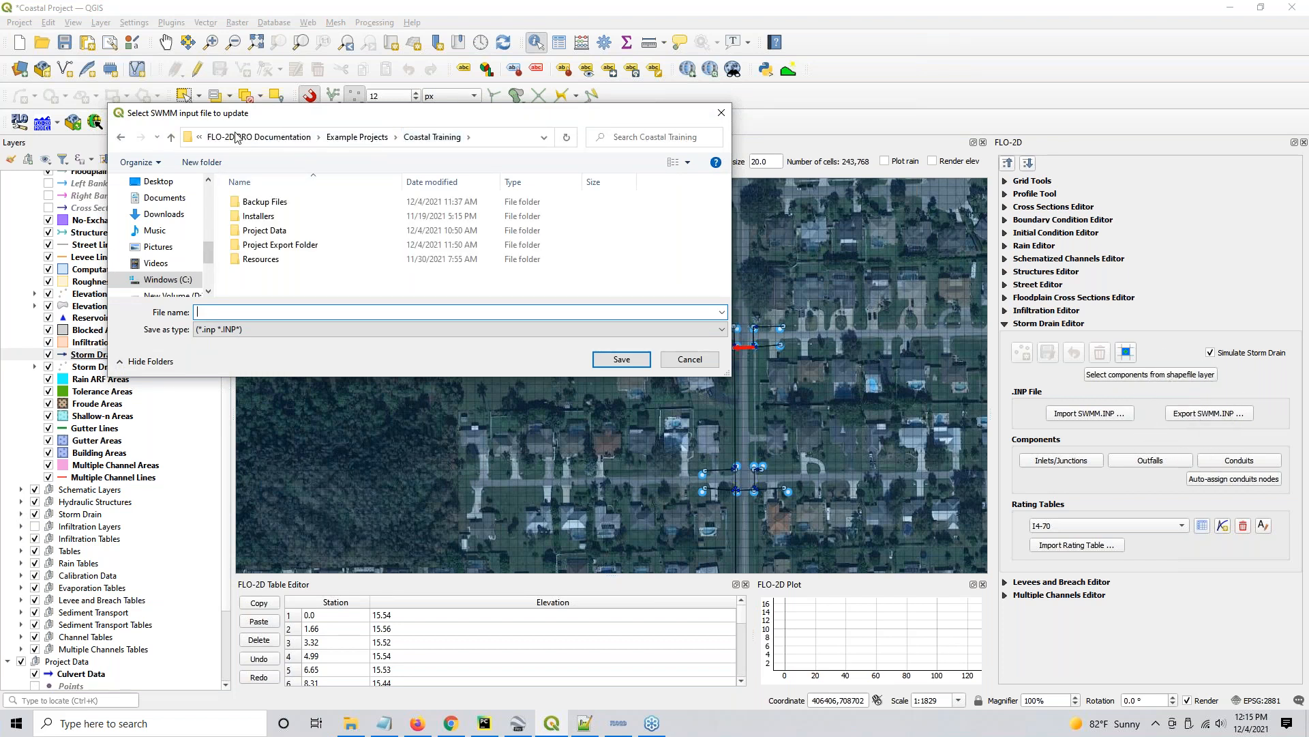
pyautogui.doubleClick(292, 245)
pyautogui.click(290, 205)
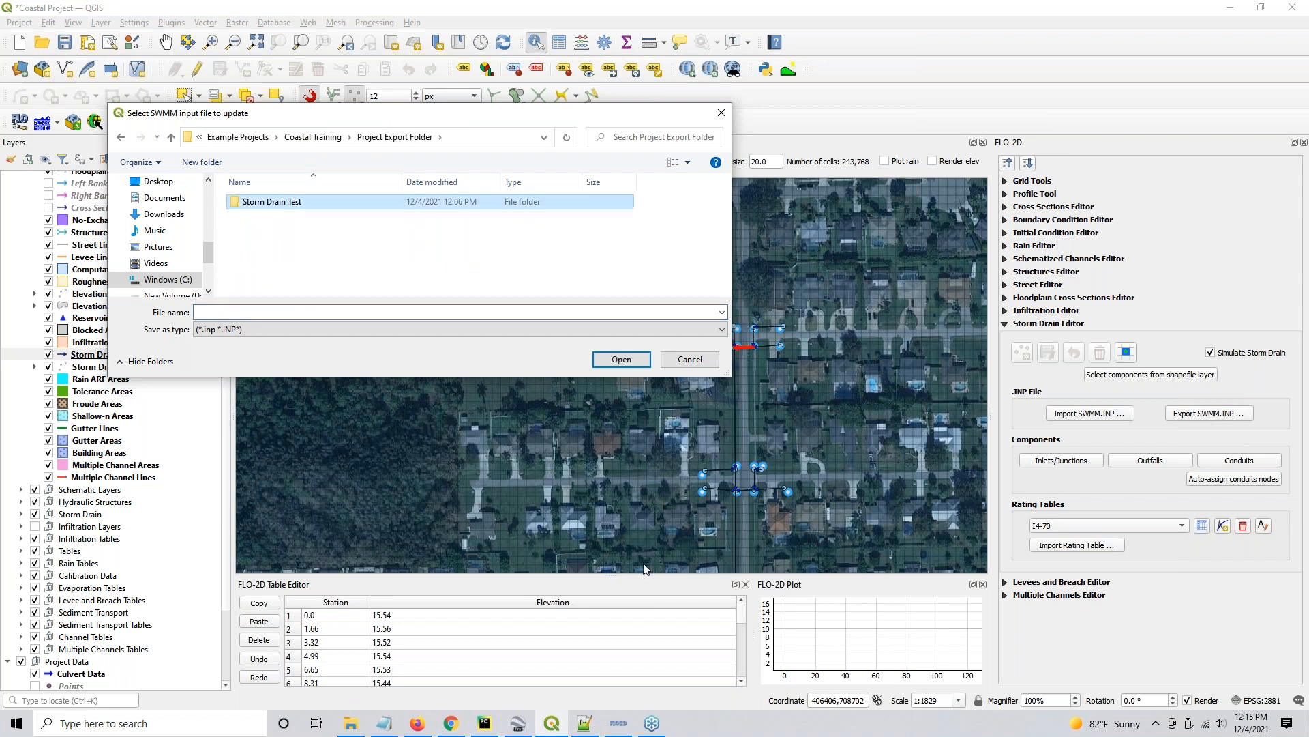
pyautogui.moveTo(621, 724)
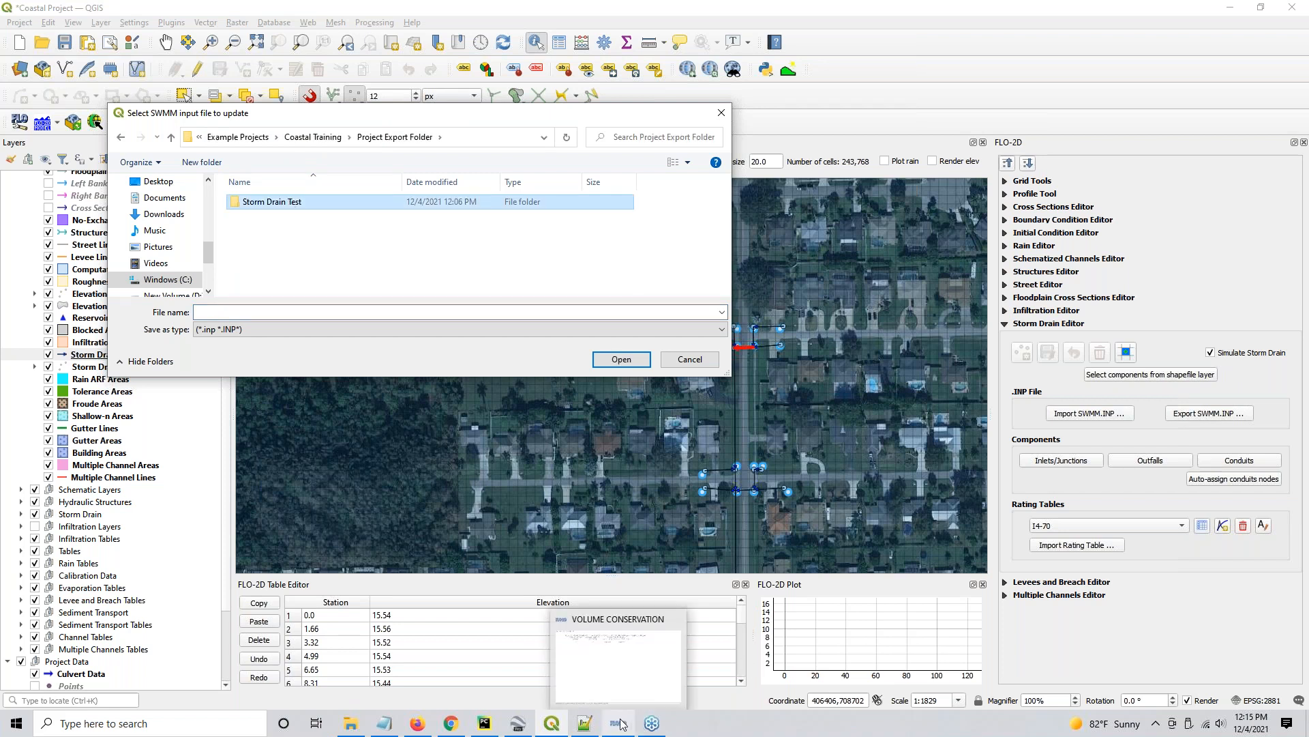
pyautogui.click(249, 312)
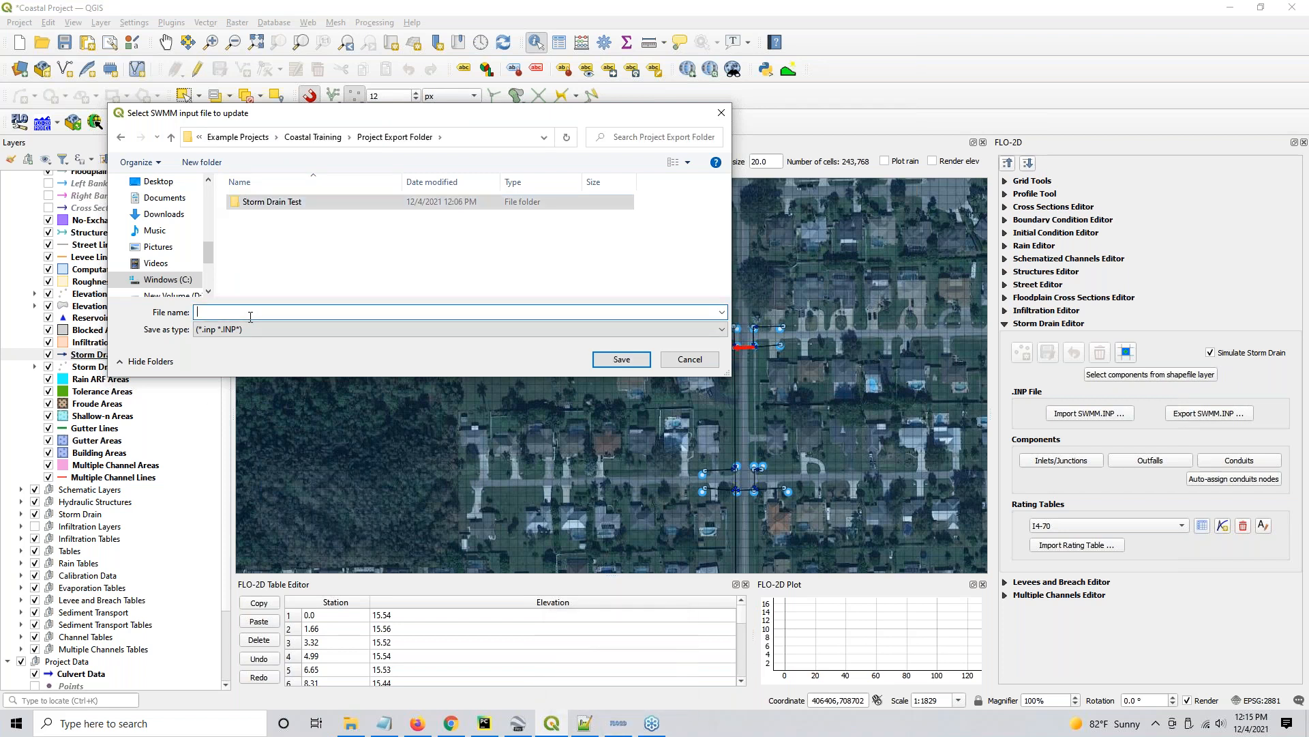
# - Create a new folder named StormDrainVideo in the Project Export Folder
pyautogui.click(194, 171)
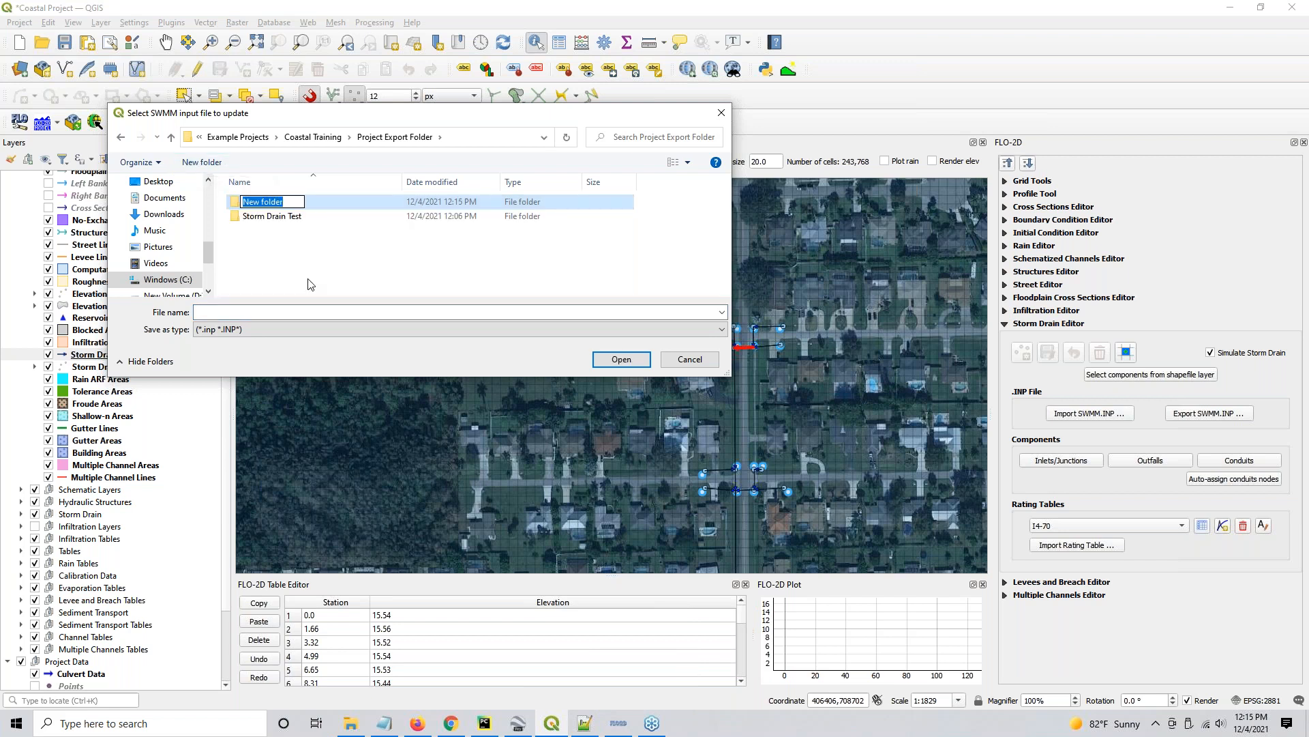
pyautogui.write('StormDrainVideo')
pyautogui.press('Return')
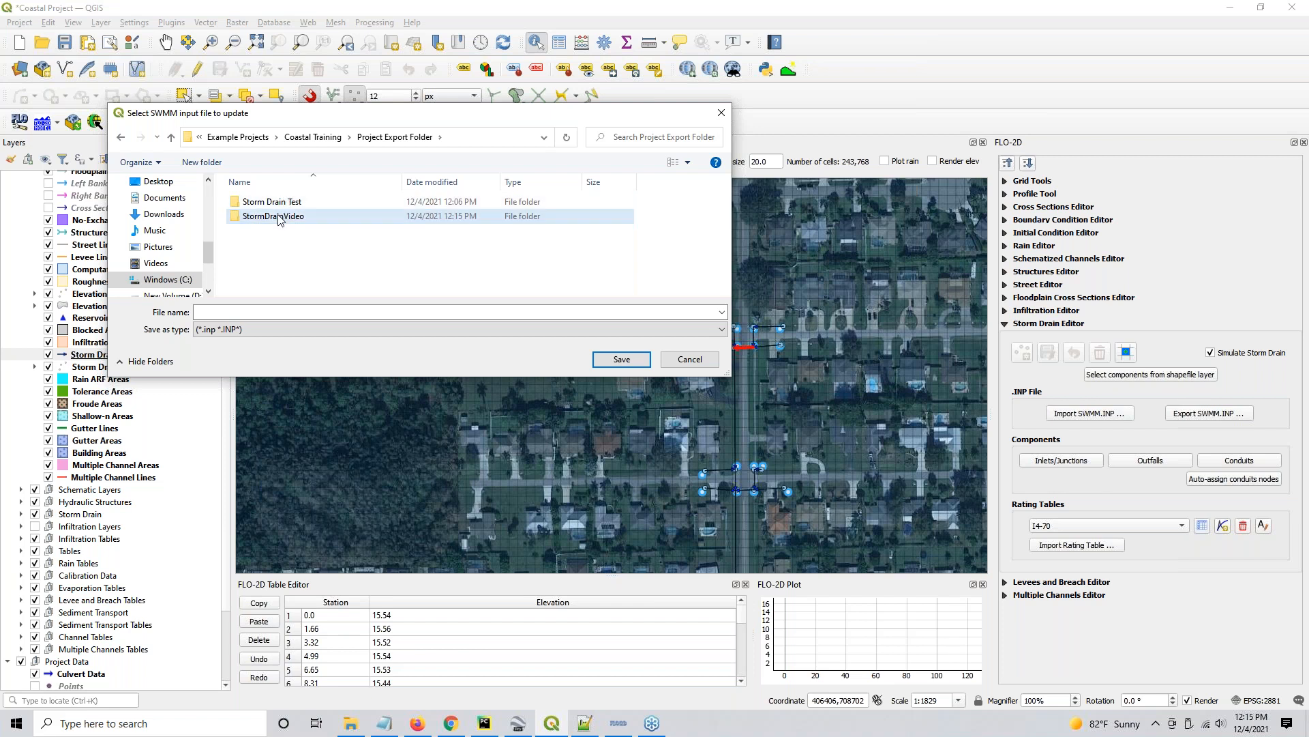
# - Save the SWMM input file as swmm inside the StormDrainVideo folder
pyautogui.doubleClick(280, 217)
pyautogui.click(260, 311)
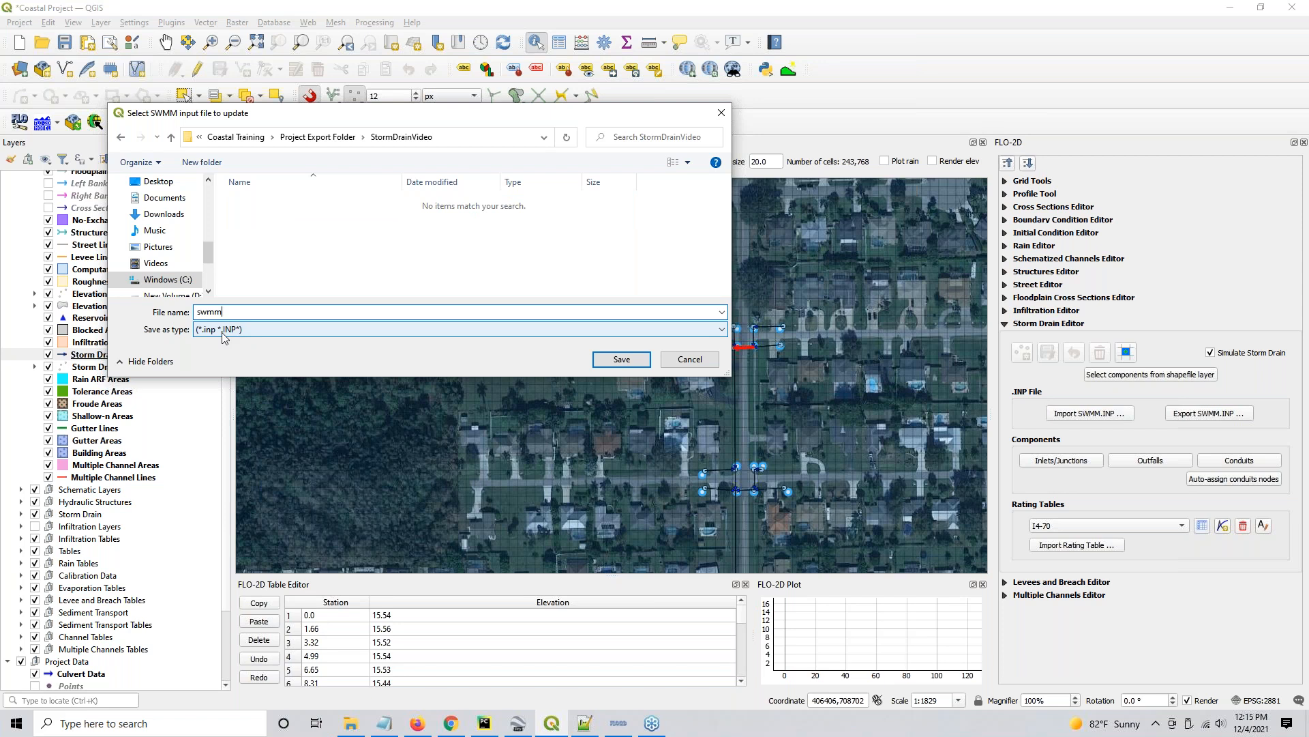
pyautogui.write('swmm')
pyautogui.click(641, 360)
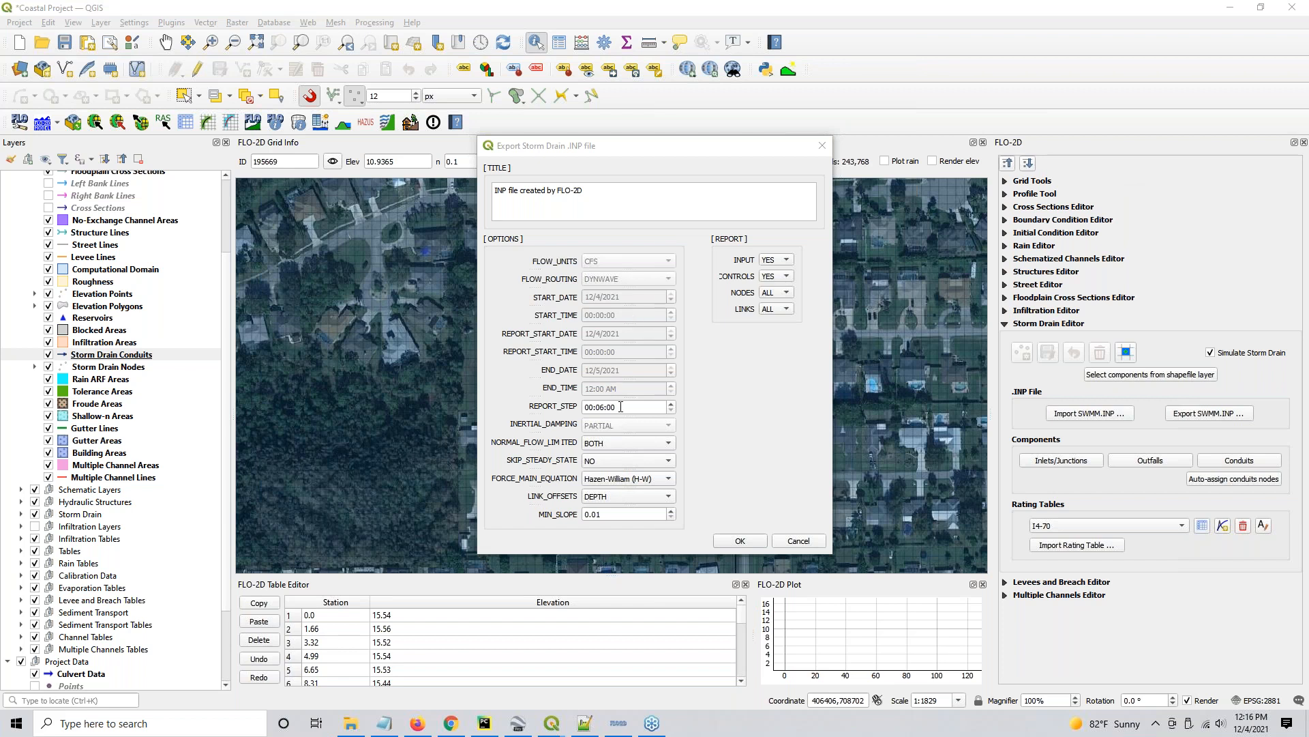
# - Complete the storm drain INP export with REPORT_STEP kept at 00:06:00 and the other options at their defaults
pyautogui.moveTo(619, 407); pyautogui.dragTo(534, 408)
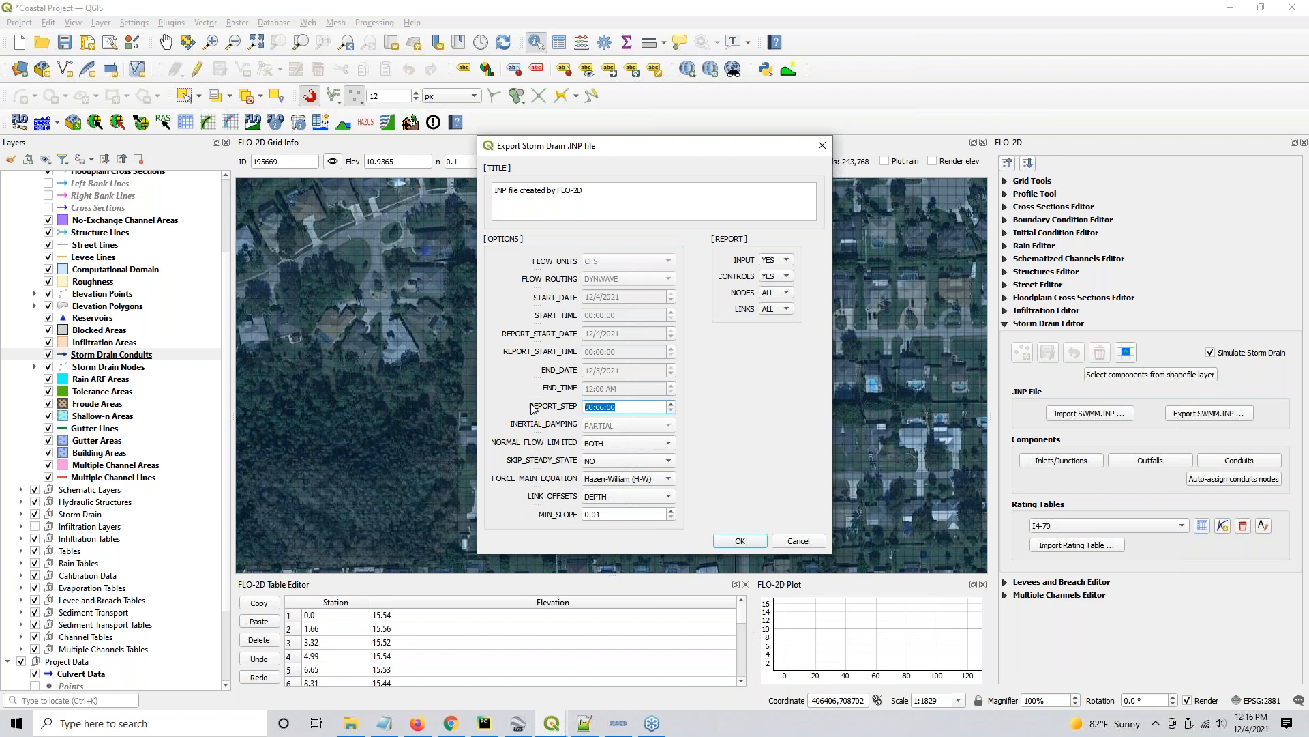
pyautogui.click(634, 407)
pyautogui.doubleClick(605, 407)
pyautogui.click(611, 407)
pyautogui.click(742, 541)
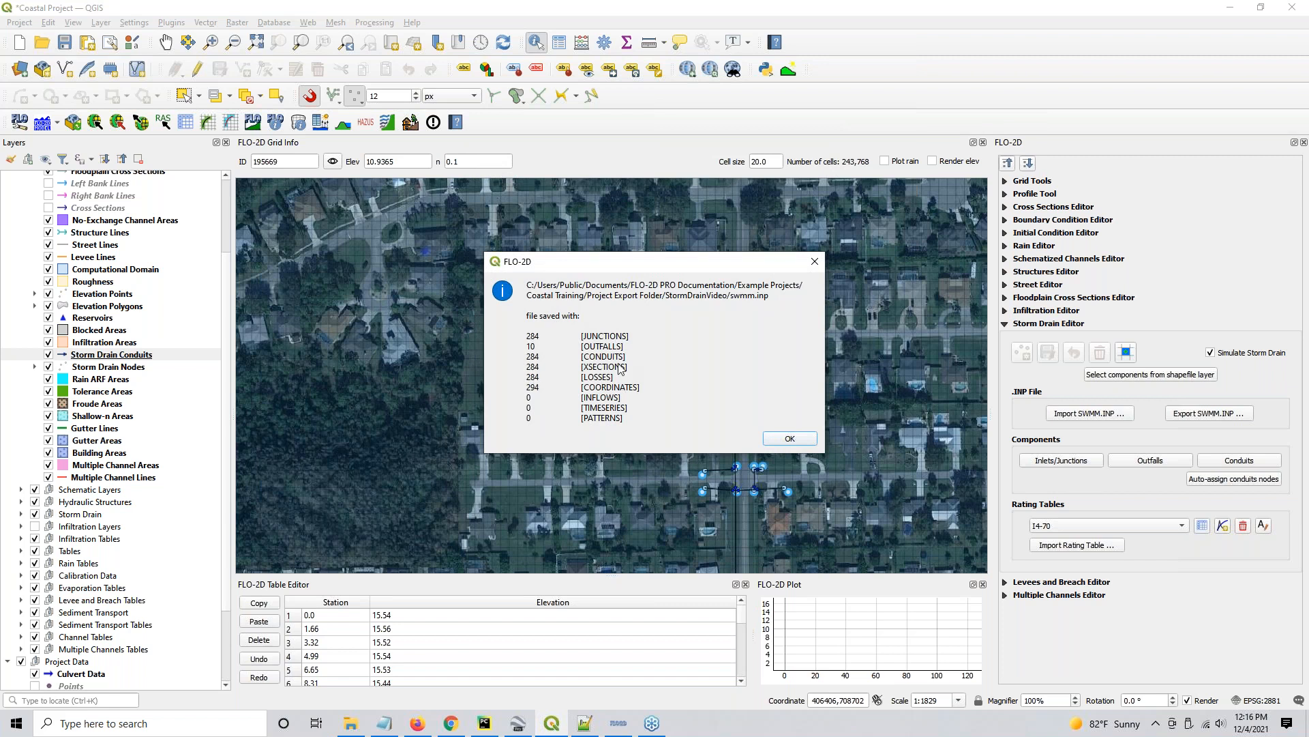
pyautogui.click(783, 438)
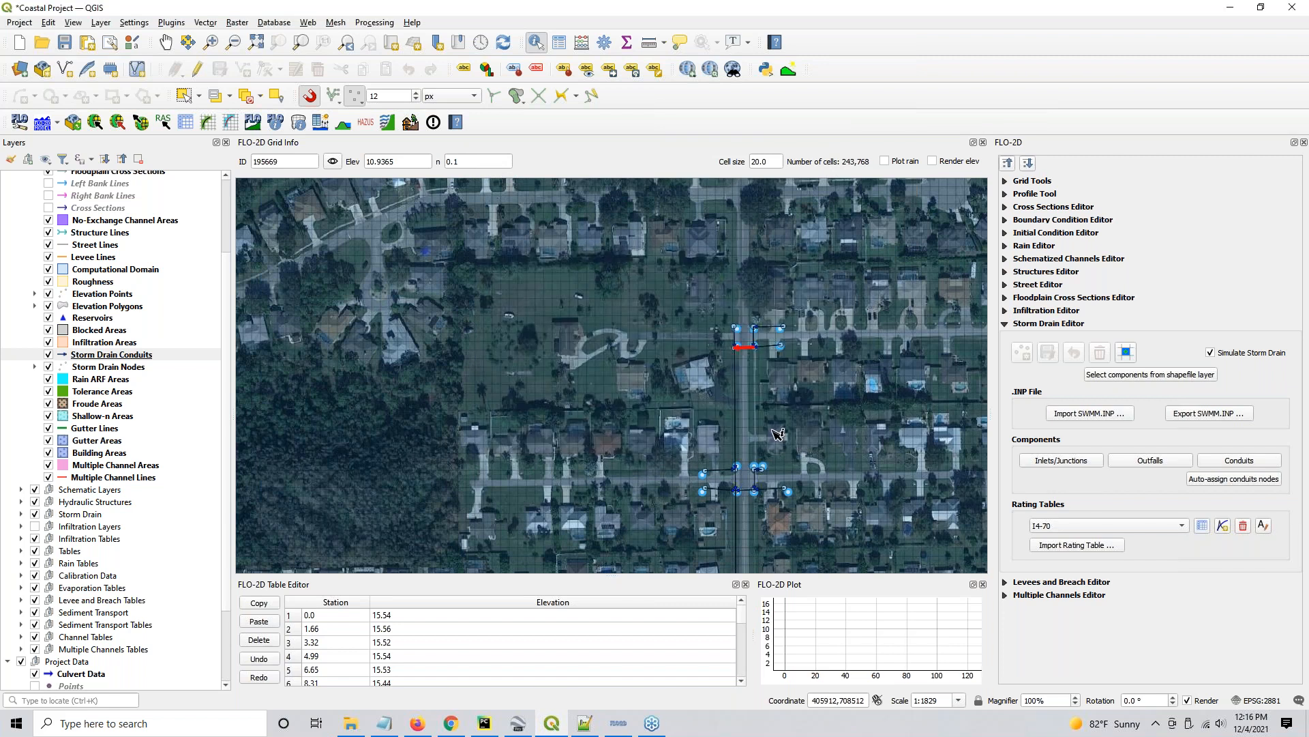
# - Switch to File Explorer and browse to the StormDrainVideo folder in Coastal Training's Project Export Folder
pyautogui.click(350, 722)
pyautogui.click(306, 127)
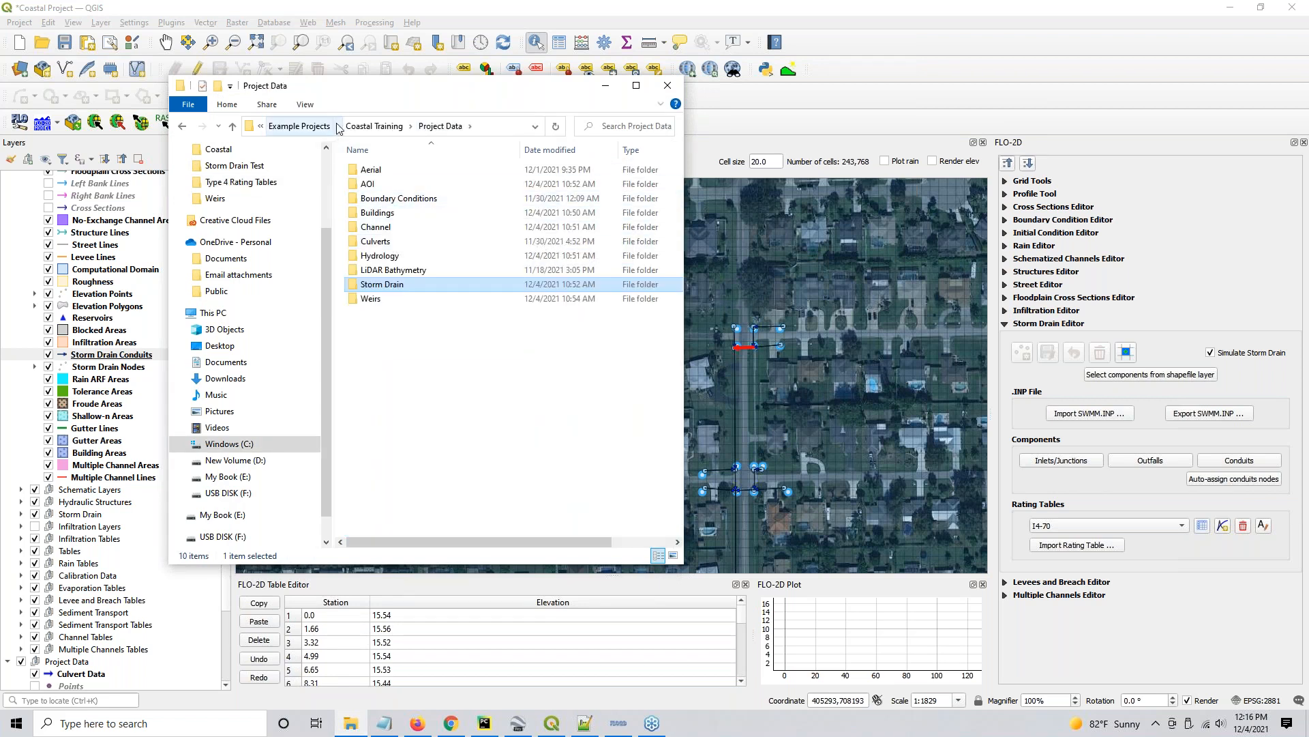
pyautogui.click(372, 126)
pyautogui.doubleClick(379, 215)
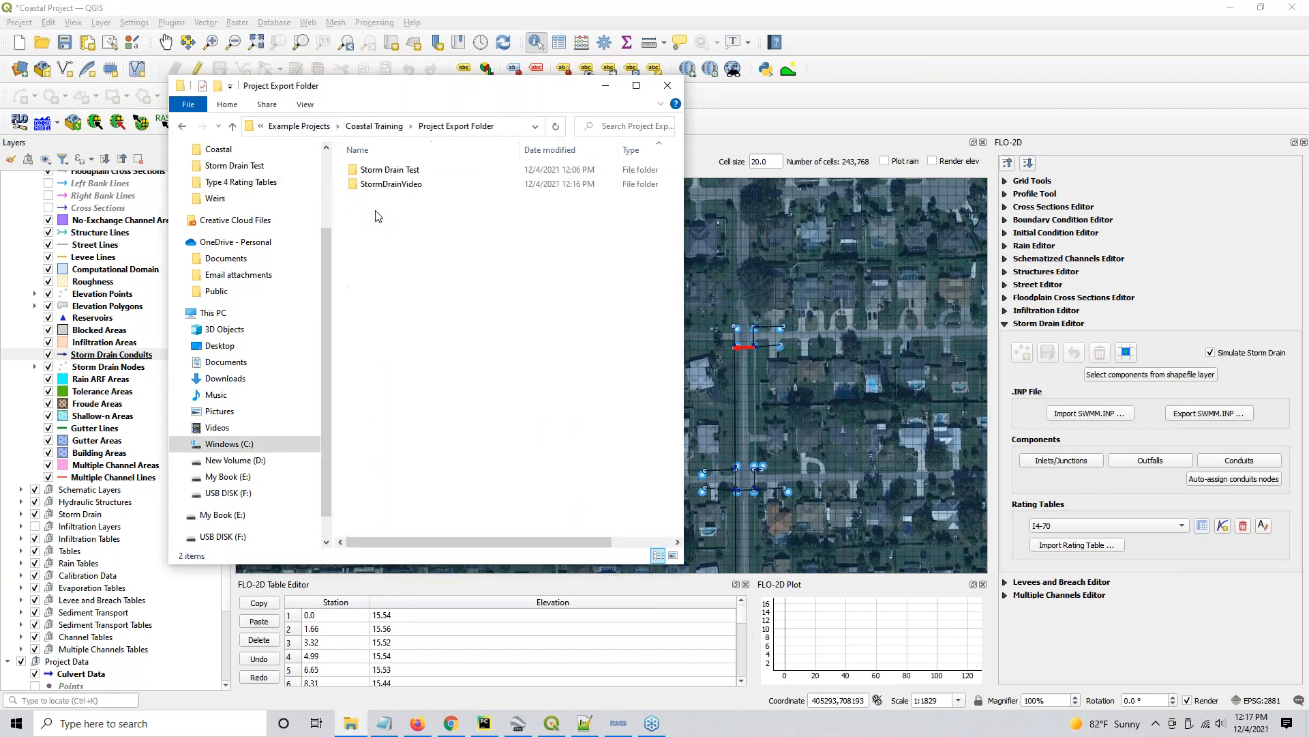
pyautogui.doubleClick(382, 186)
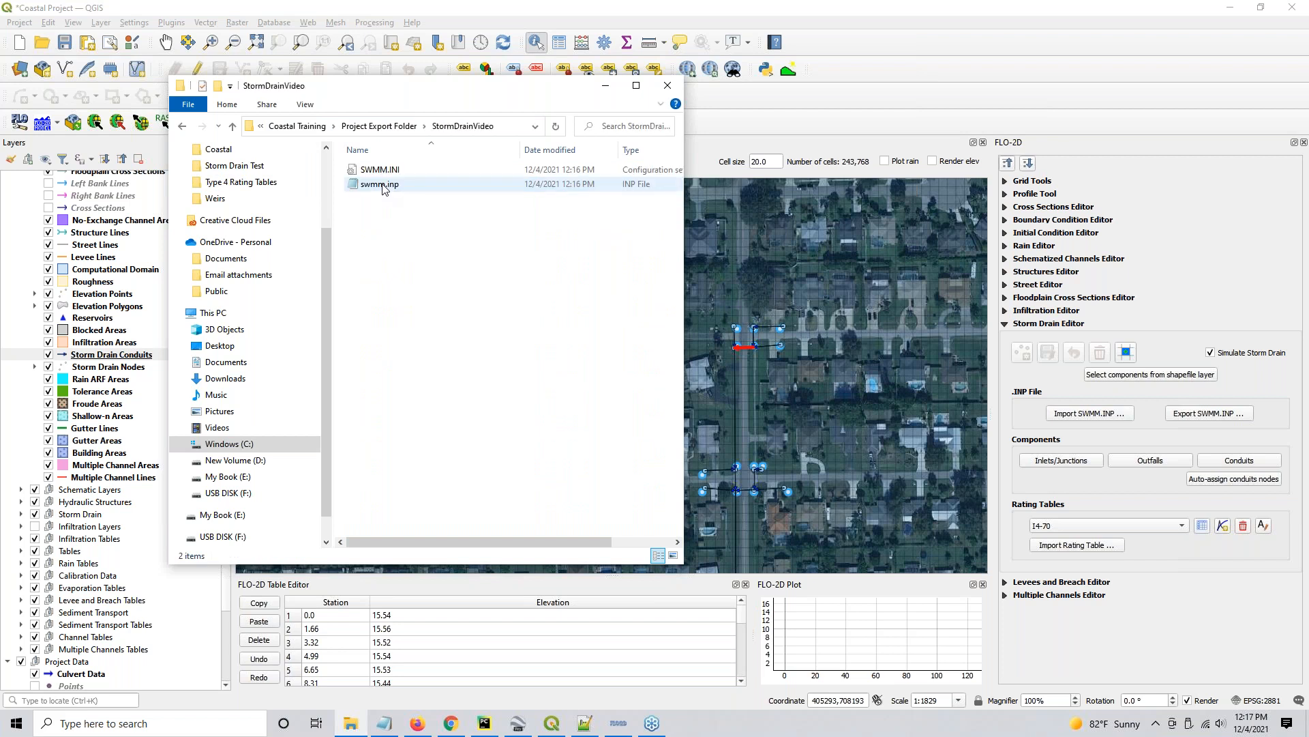
# - Open swmm.inp in Notepad, review its title and options sections, and close it
pyautogui.click(385, 173)
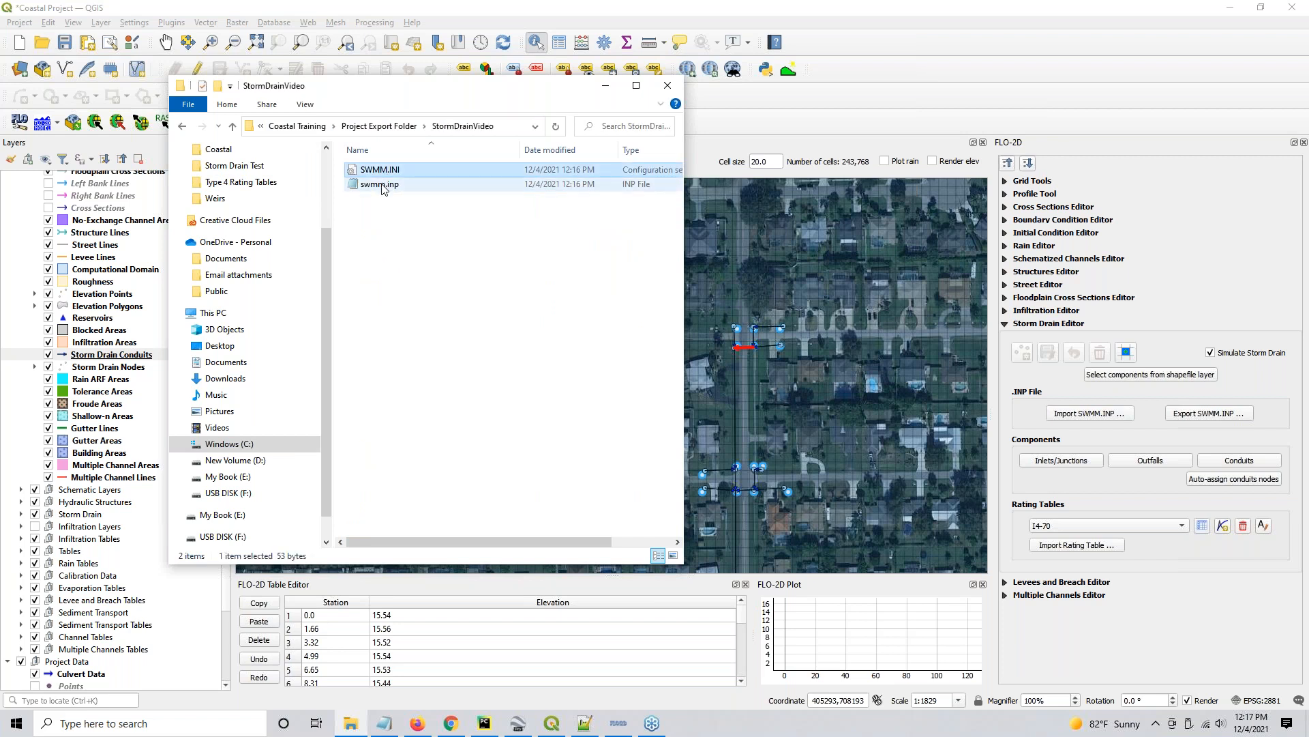
pyautogui.doubleClick(381, 185)
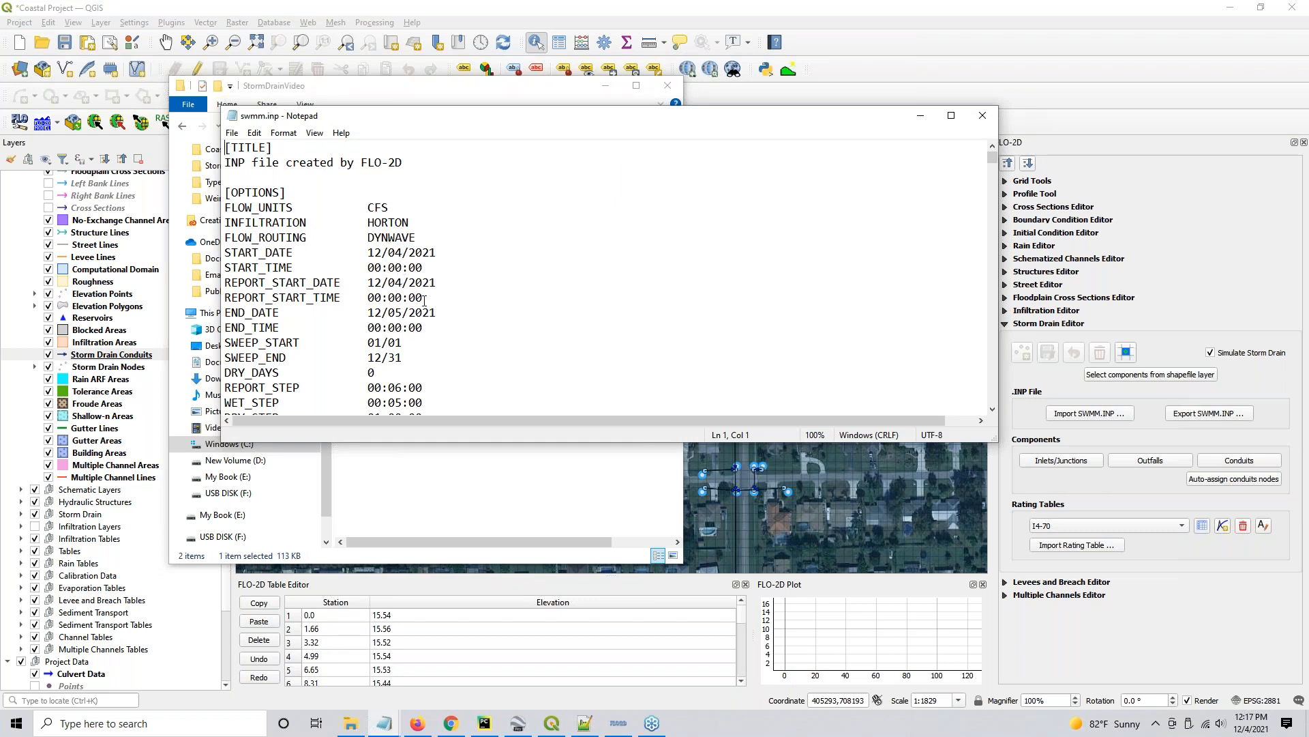
pyautogui.moveTo(537, 443); pyautogui.dragTo(572, 674)
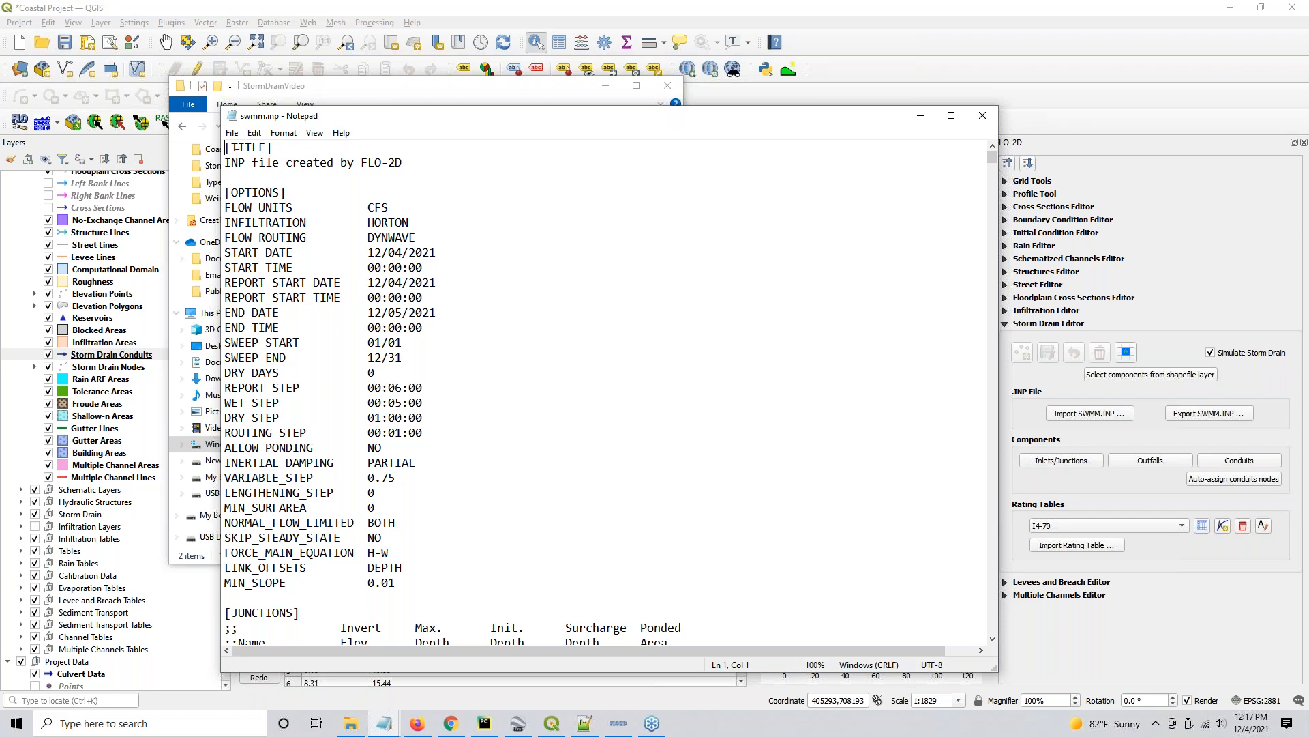
pyautogui.moveTo(251, 161); pyautogui.dragTo(409, 166)
pyautogui.click(415, 168)
pyautogui.click(993, 115)
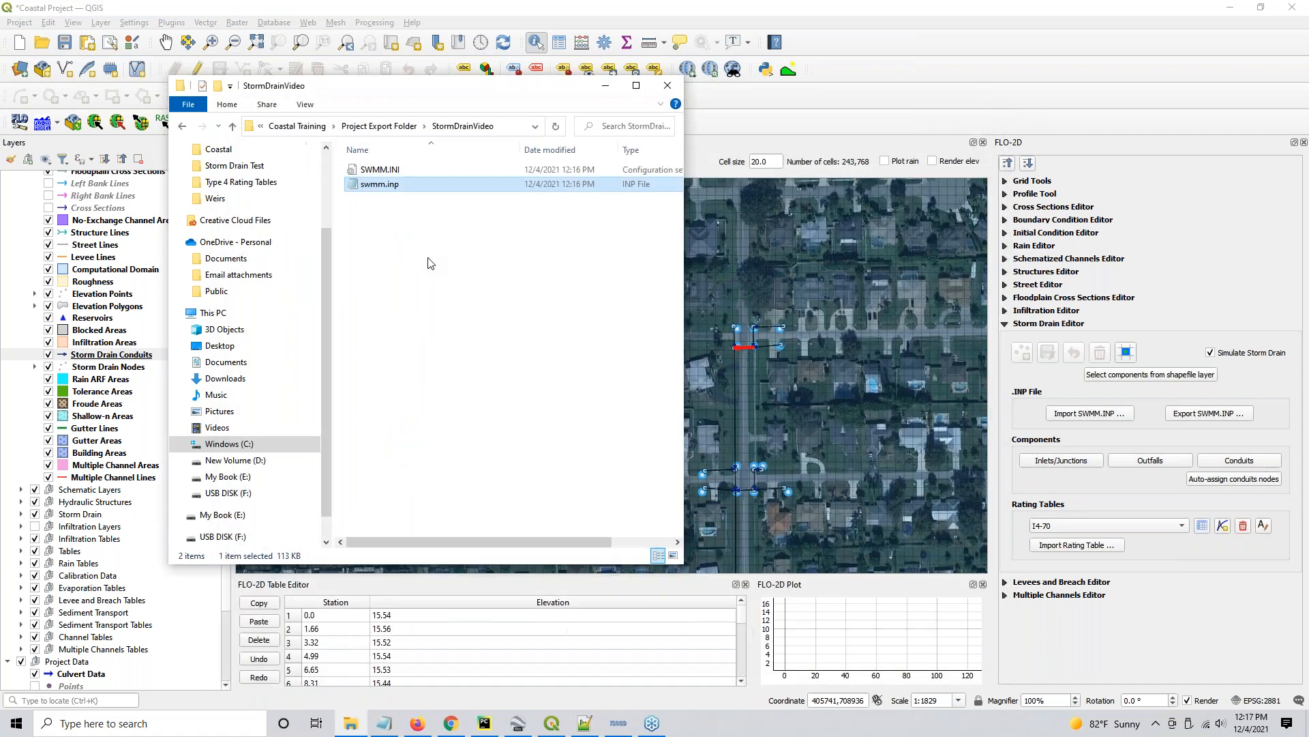
# - Open SWMM.INI in Notepad++, review its version and results entries, and close the open files and the editor
pyautogui.click(385, 171)
pyautogui.rightClick(389, 173)
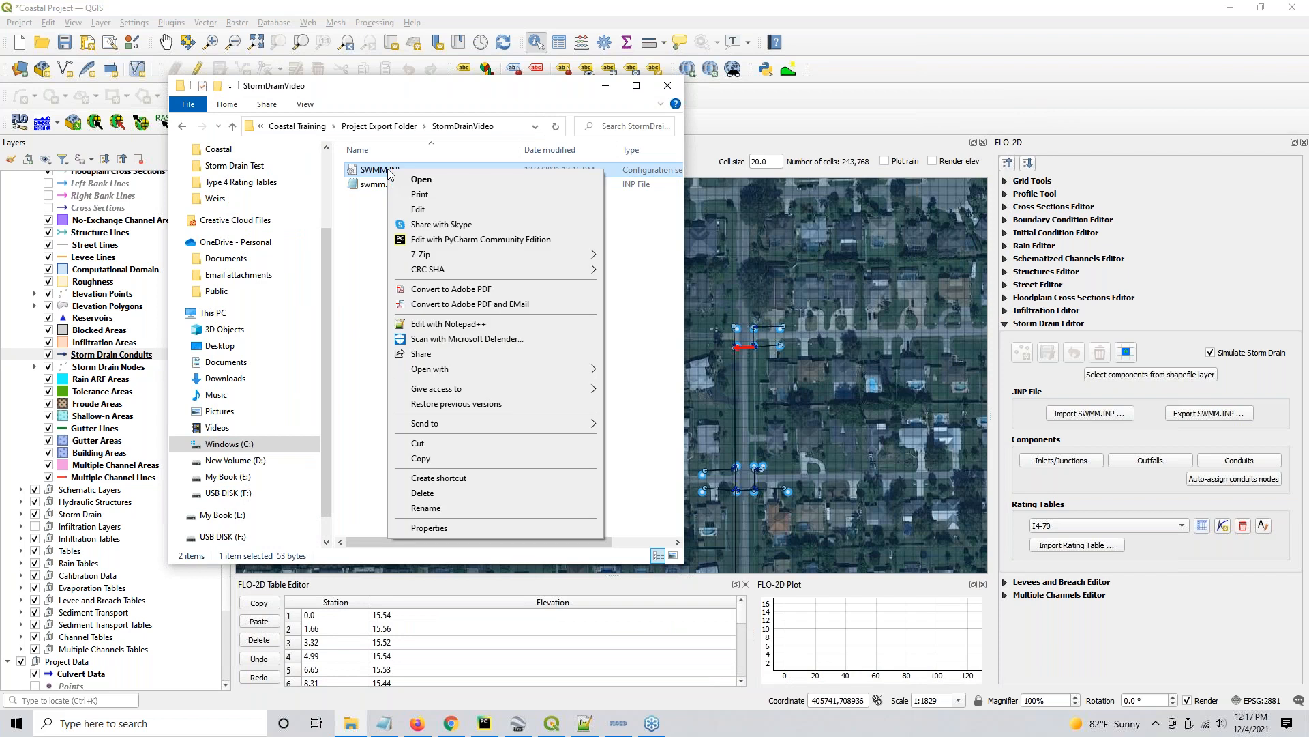
pyautogui.click(440, 322)
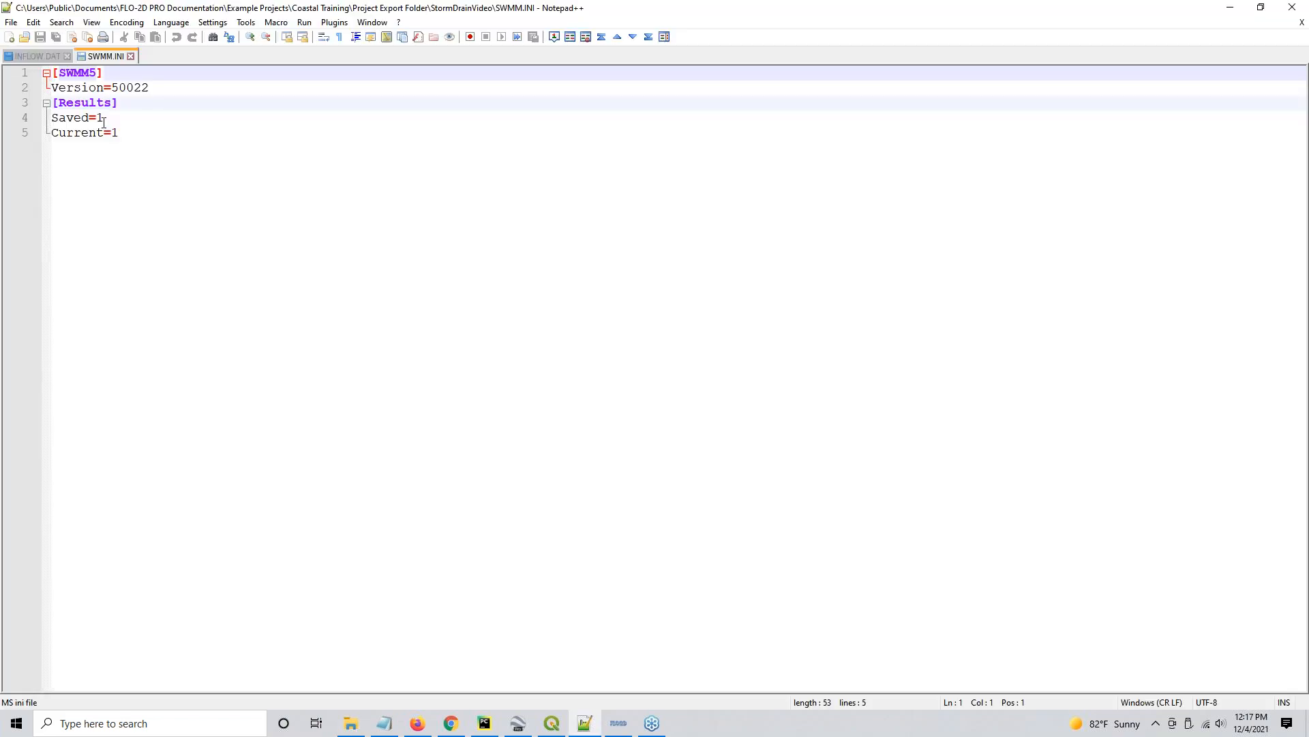
pyautogui.moveTo(90, 86); pyautogui.dragTo(176, 87)
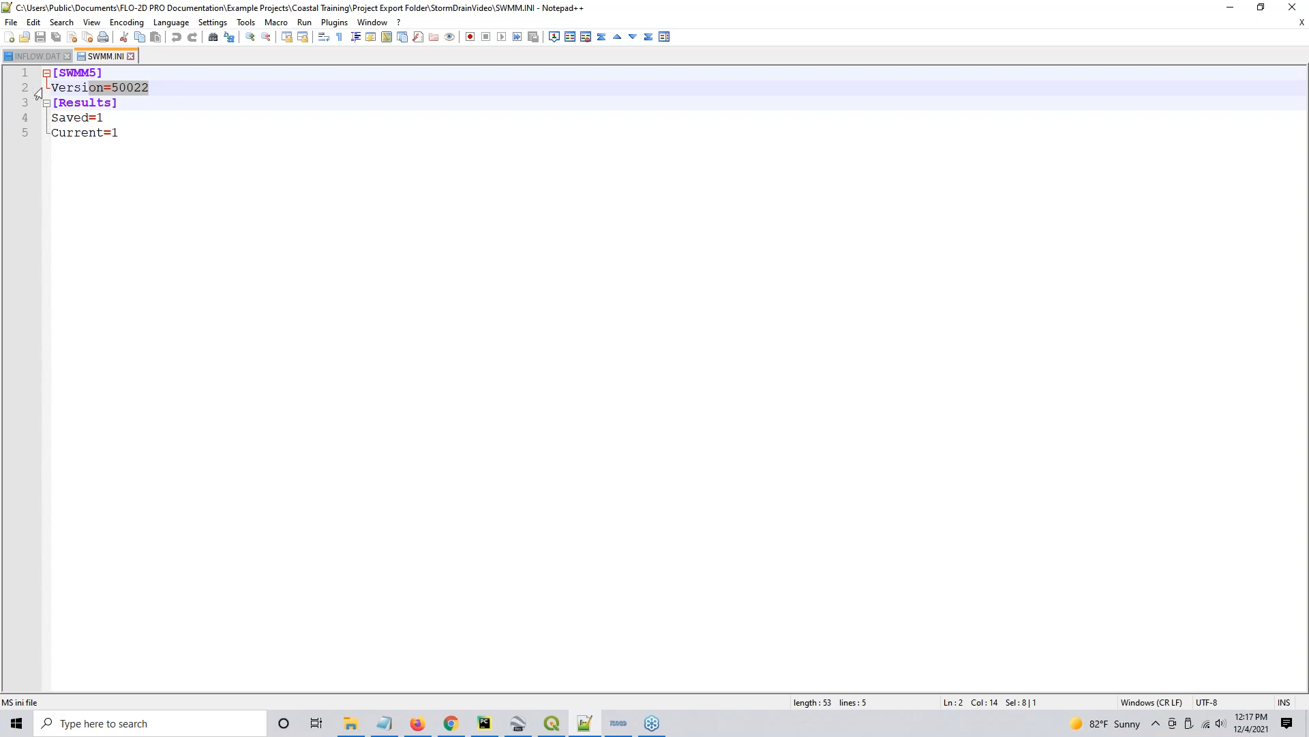
pyautogui.moveTo(153, 87); pyautogui.dragTo(42, 86)
pyautogui.moveTo(137, 142); pyautogui.dragTo(50, 71)
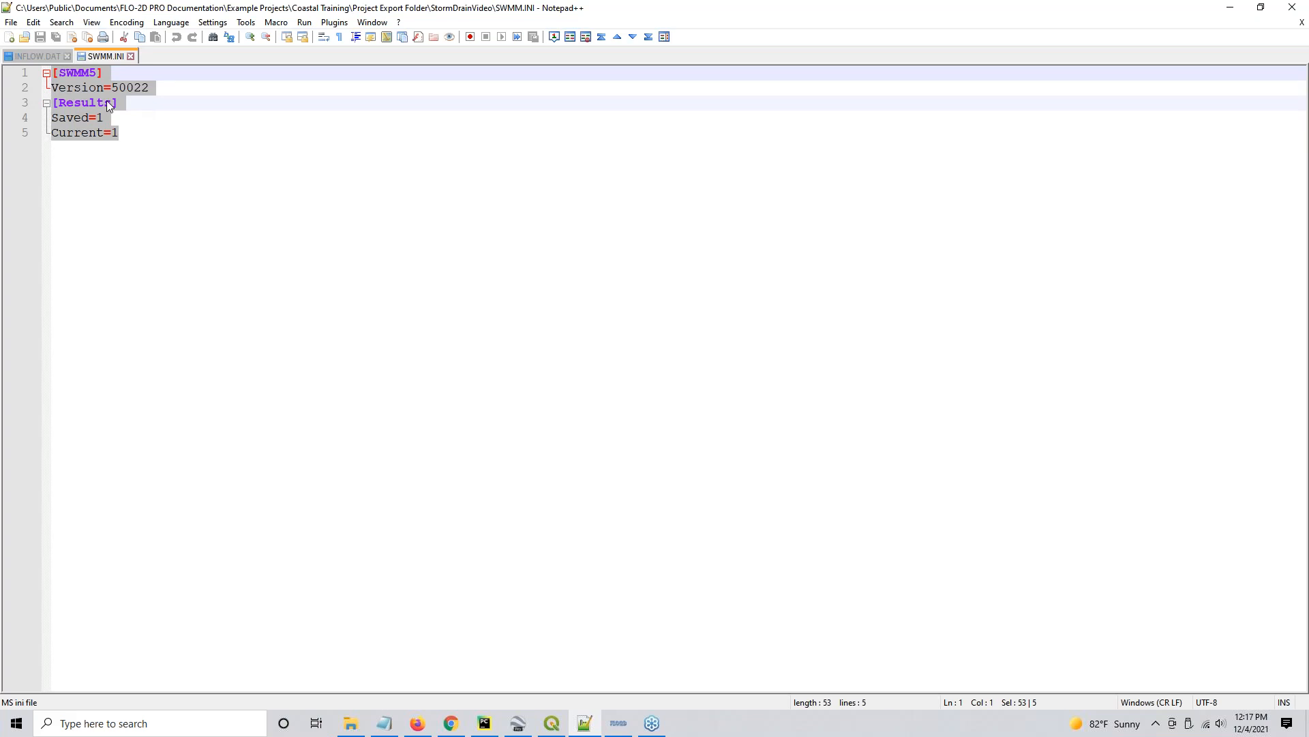
pyautogui.click(132, 57)
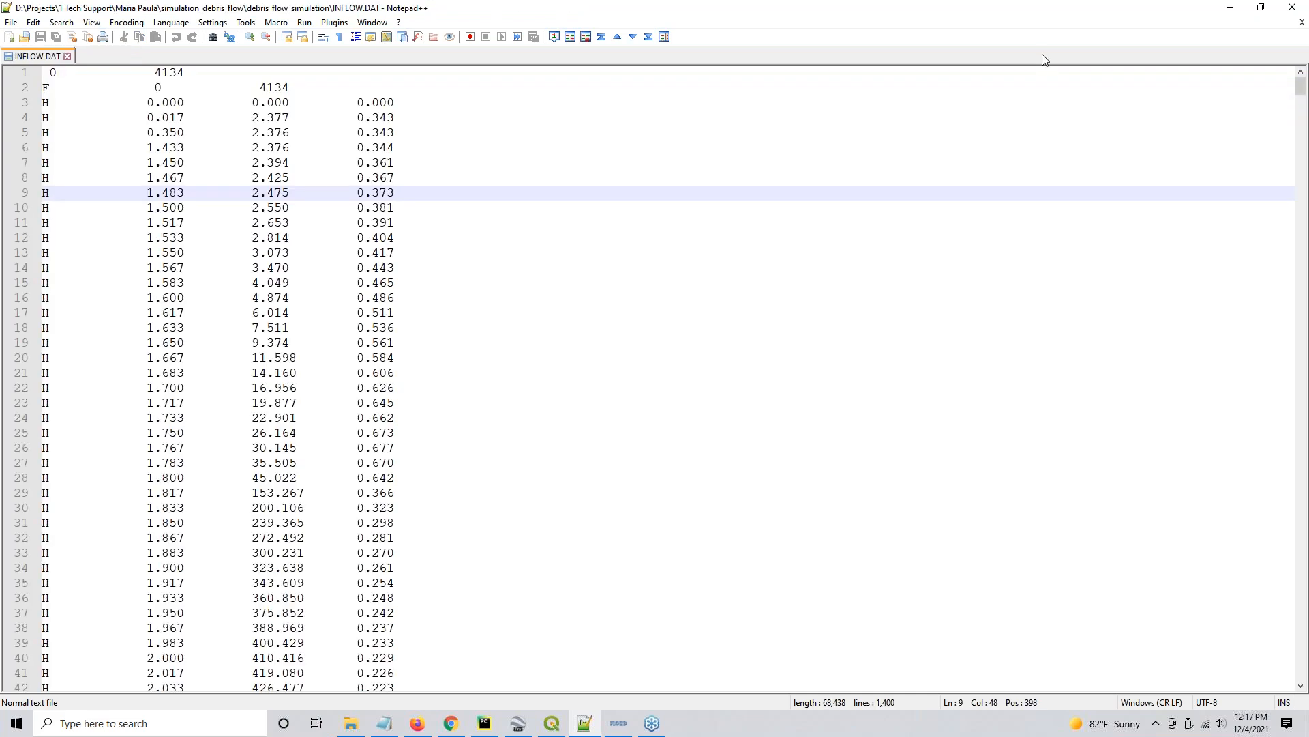
pyautogui.click(66, 55)
pyautogui.click(1292, 7)
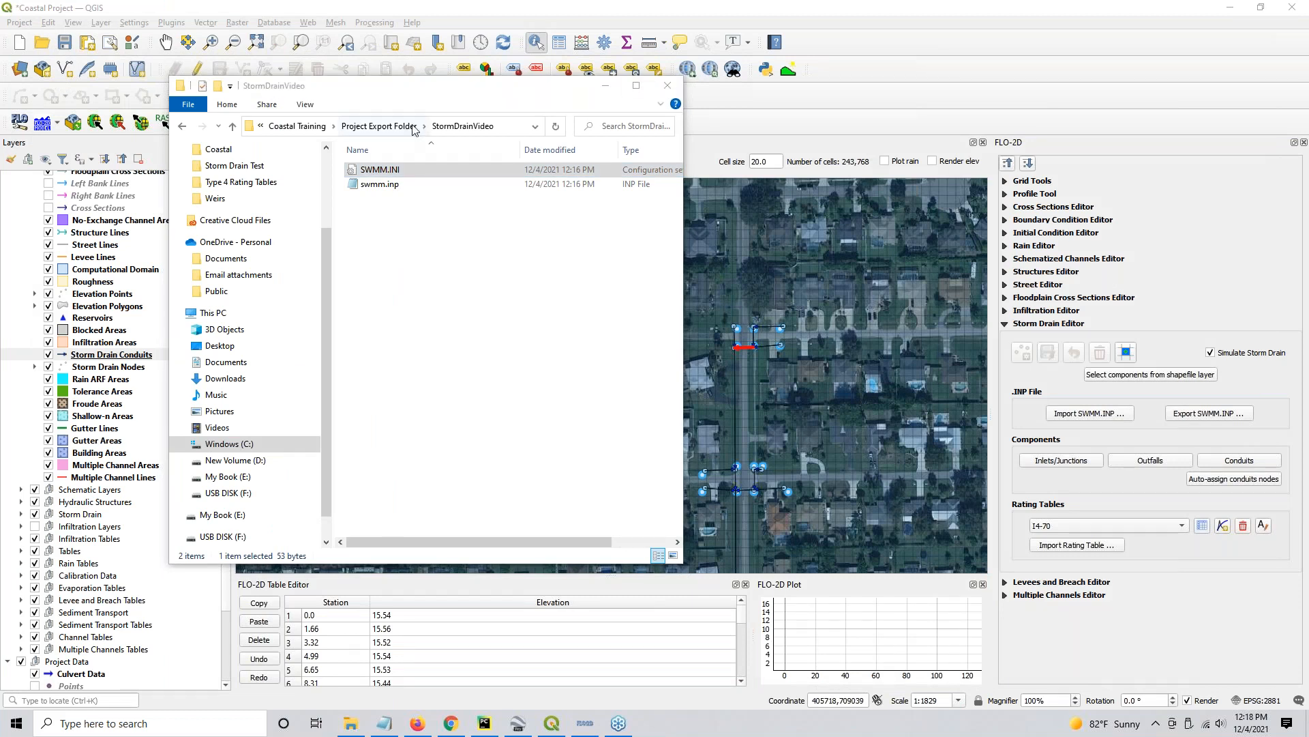
# - Export the FLO-2D data files with all available components selected to the StormDrainVideo folder
pyautogui.moveTo(419, 90); pyautogui.dragTo(645, 150)
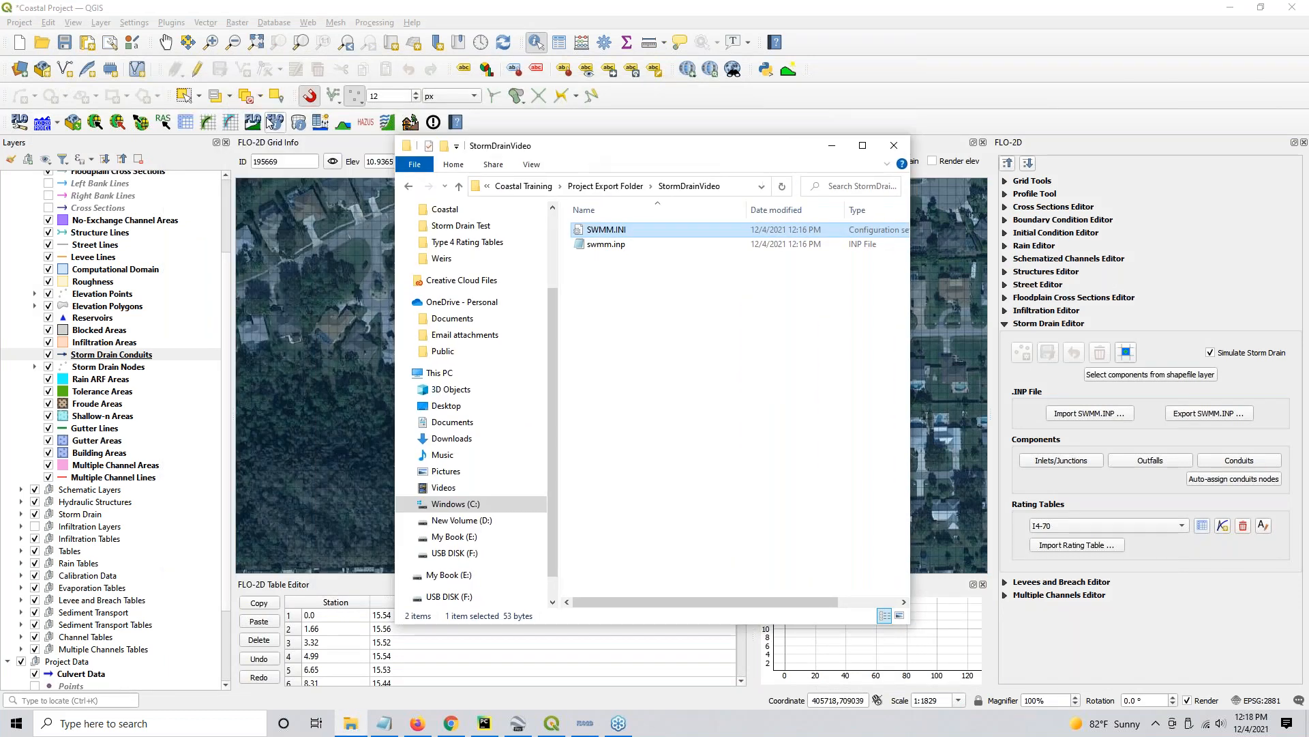
pyautogui.click(141, 123)
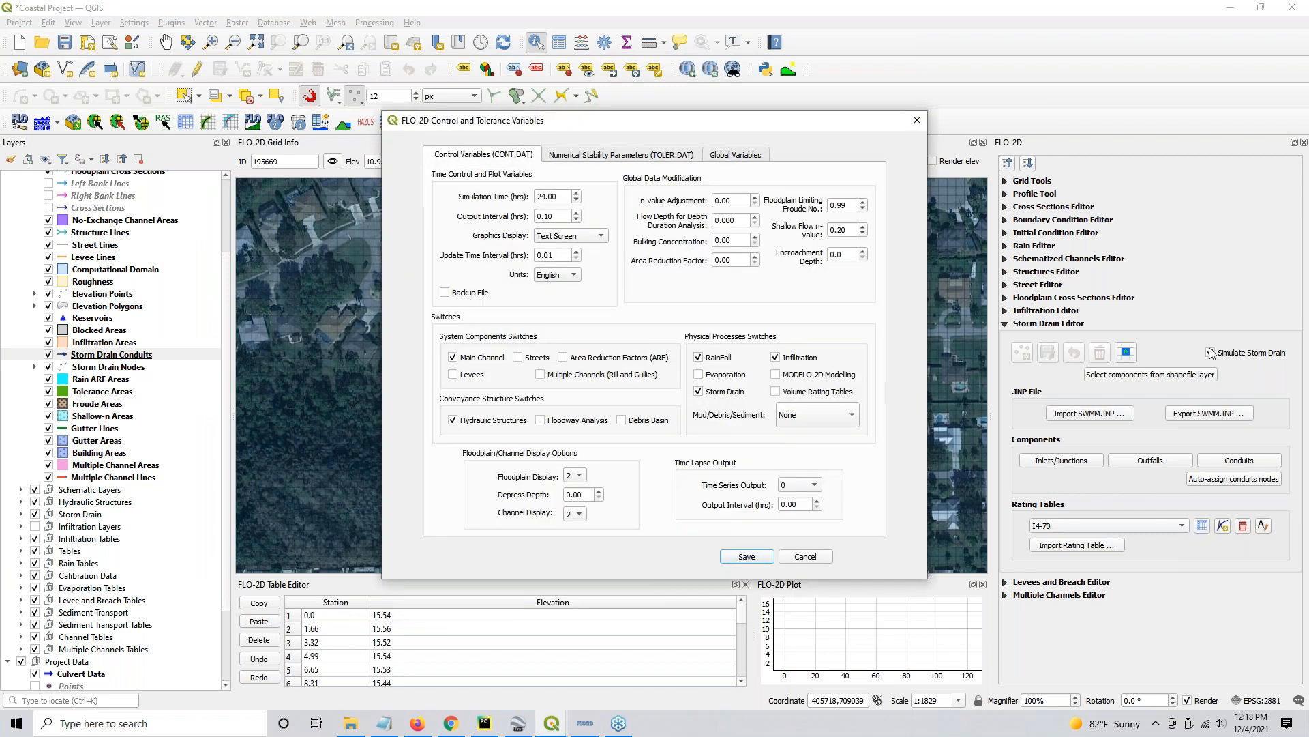
pyautogui.click(805, 556)
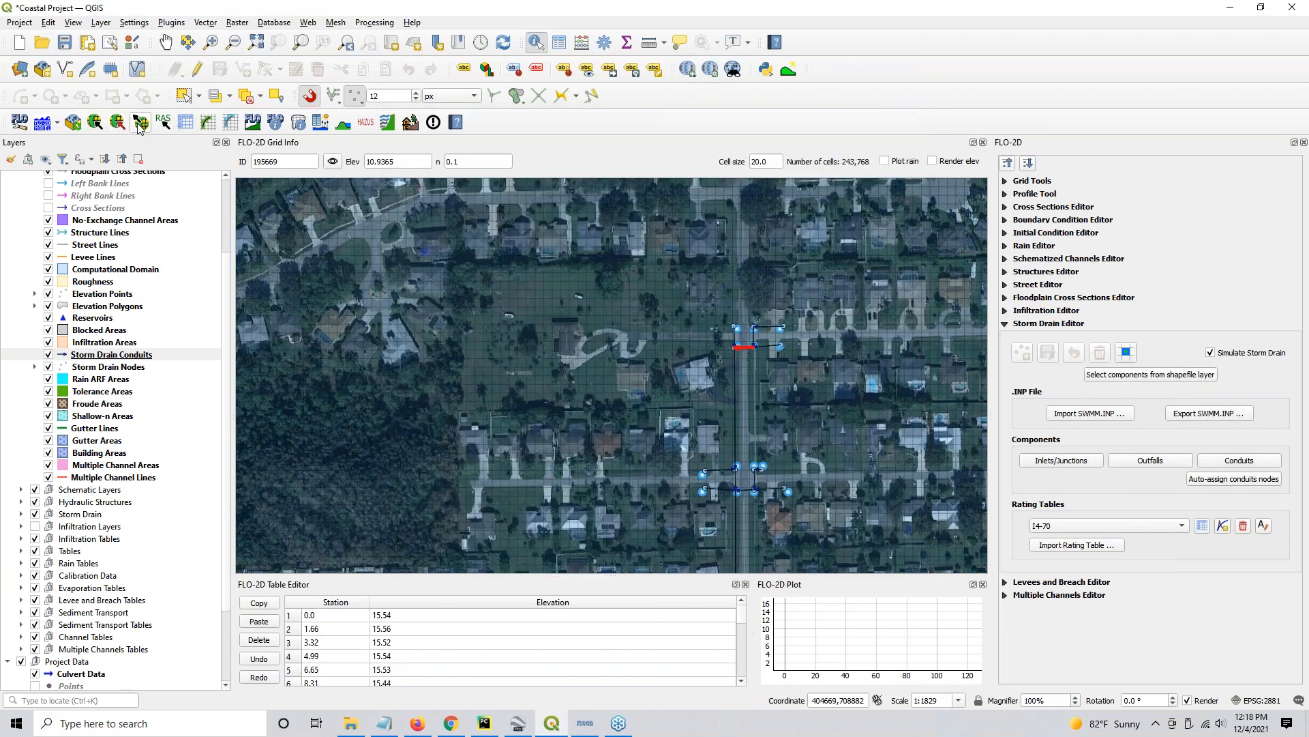
pyautogui.click(140, 122)
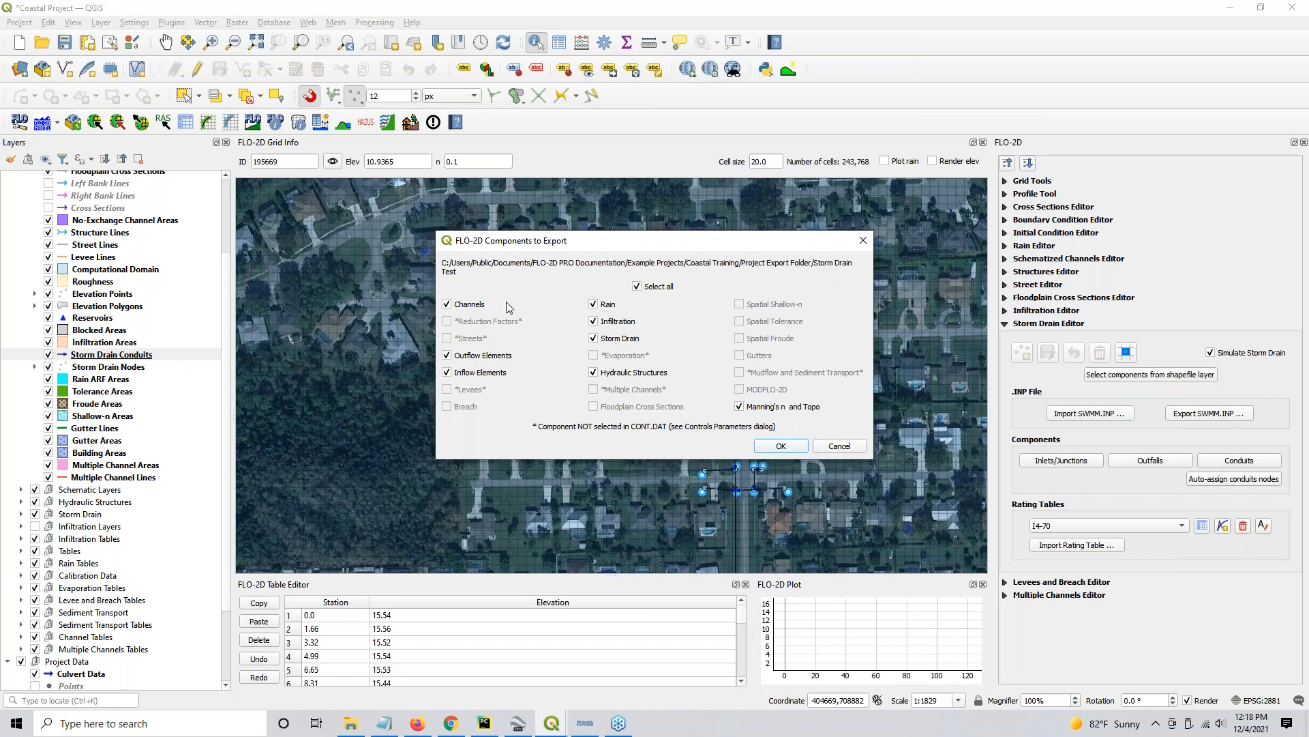
pyautogui.click(777, 447)
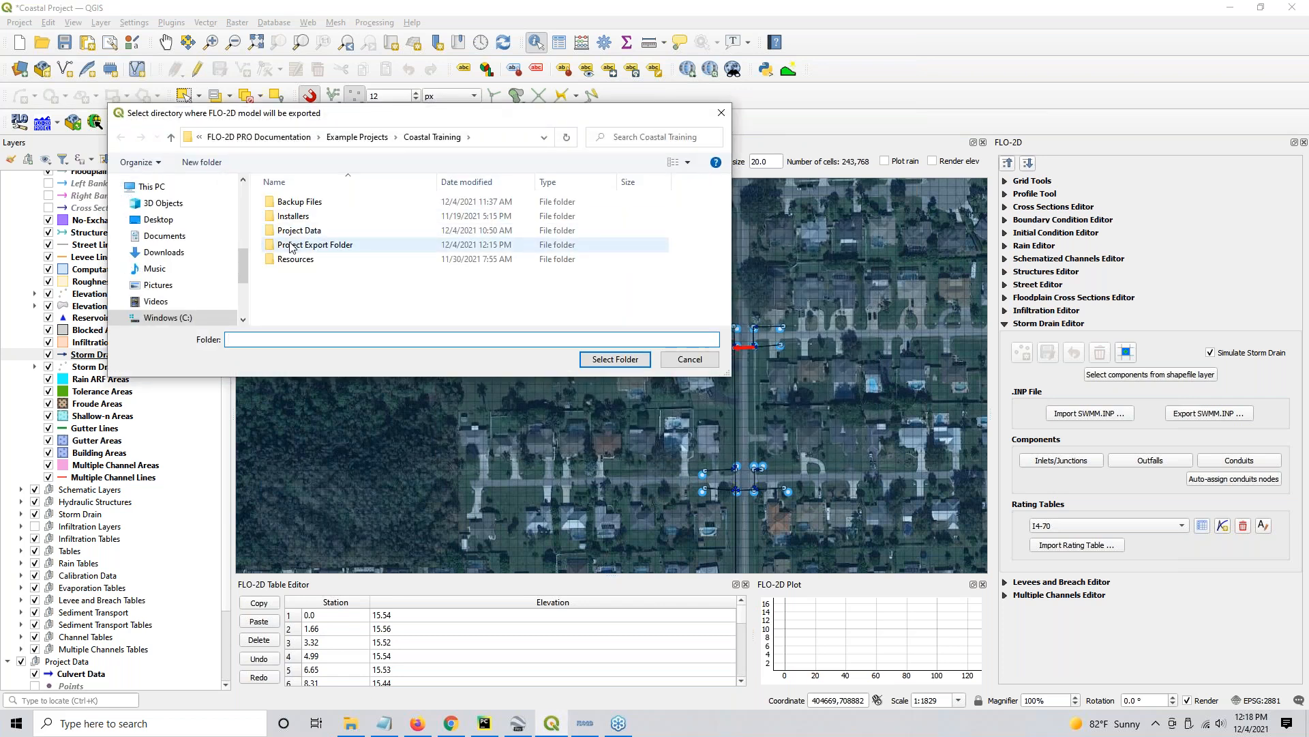
pyautogui.doubleClick(289, 244)
pyautogui.click(297, 218)
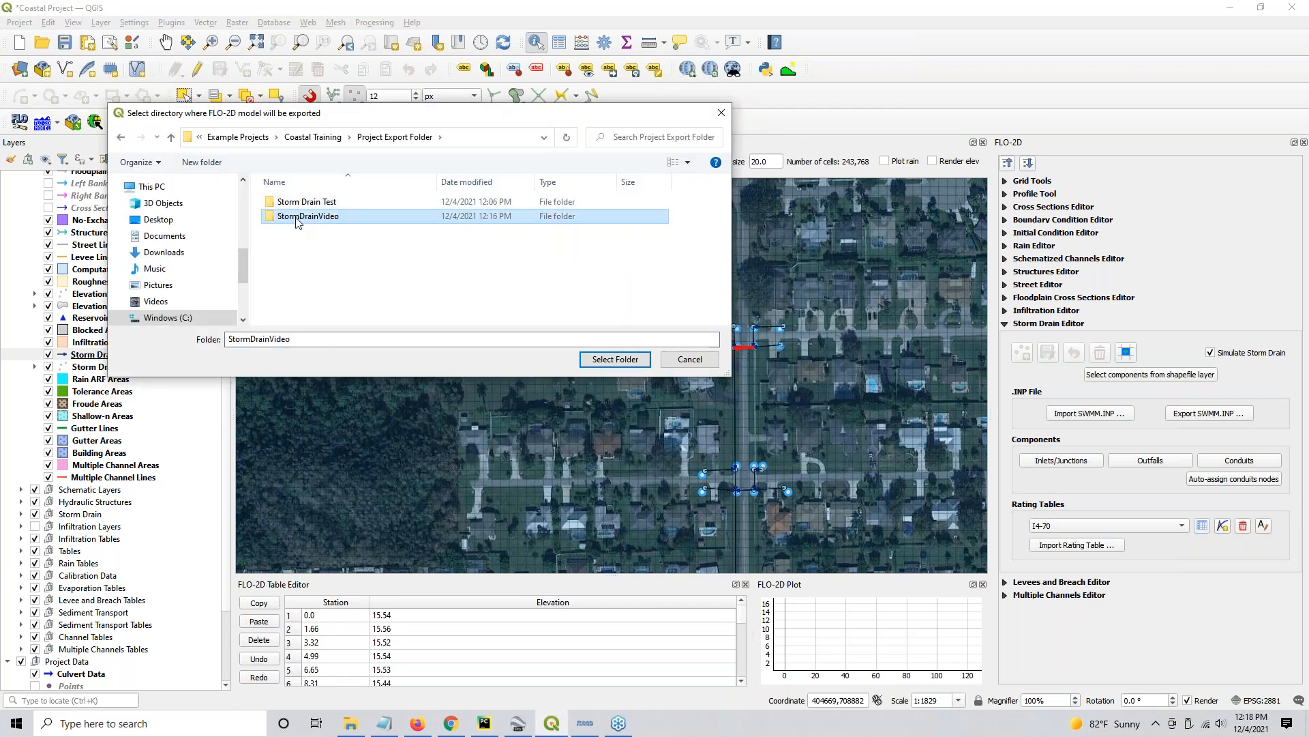
pyautogui.click(617, 359)
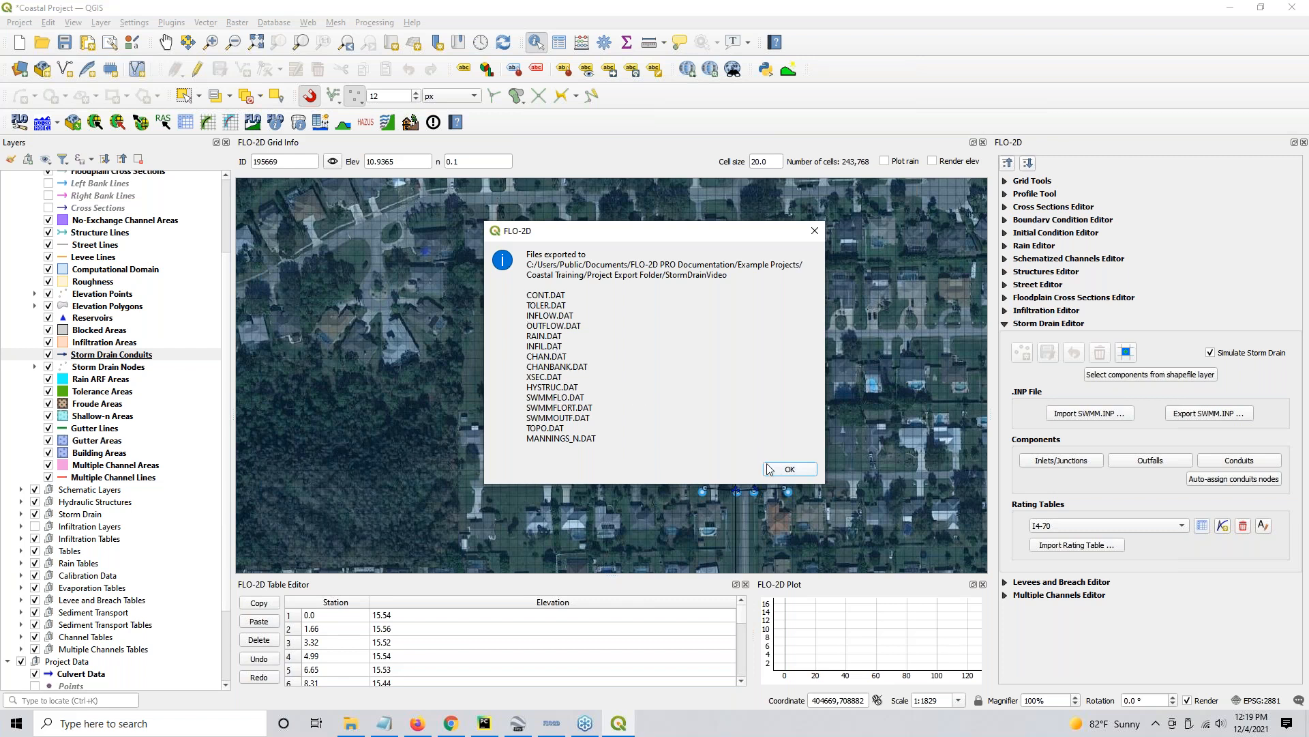
pyautogui.click(788, 471)
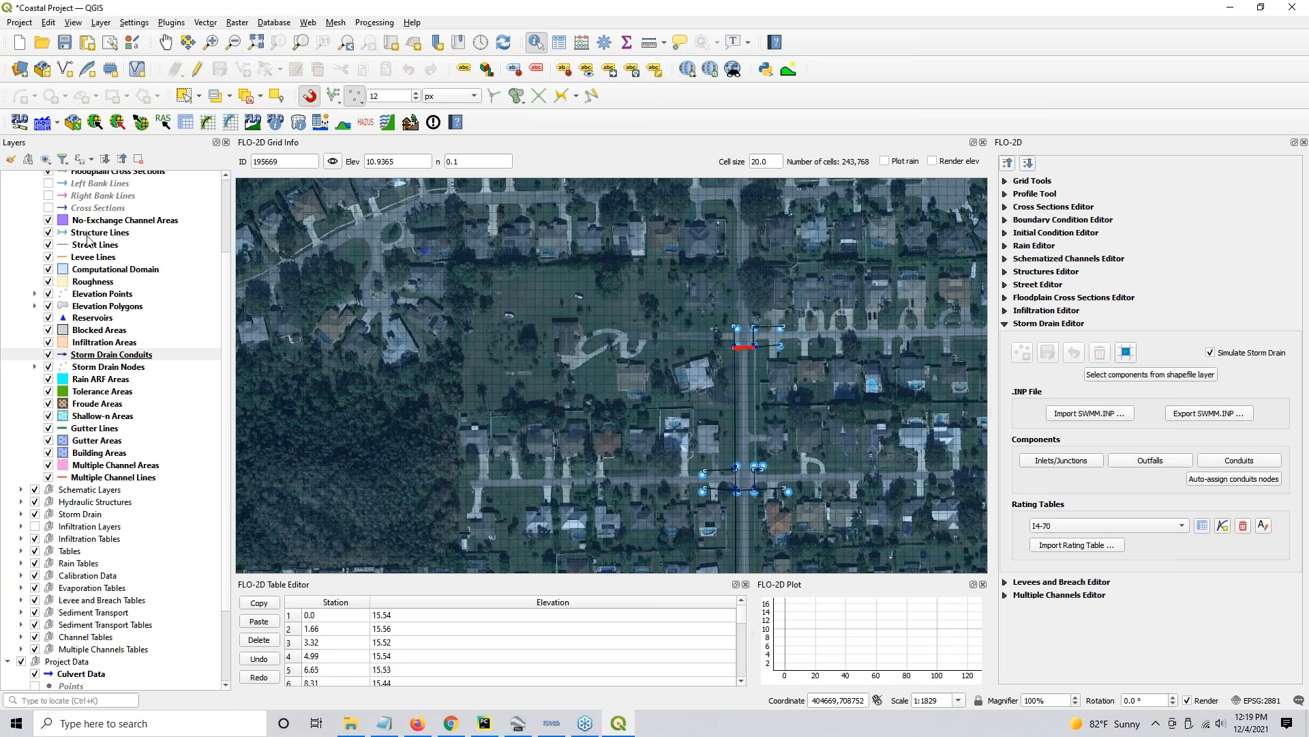
pyautogui.click(144, 123)
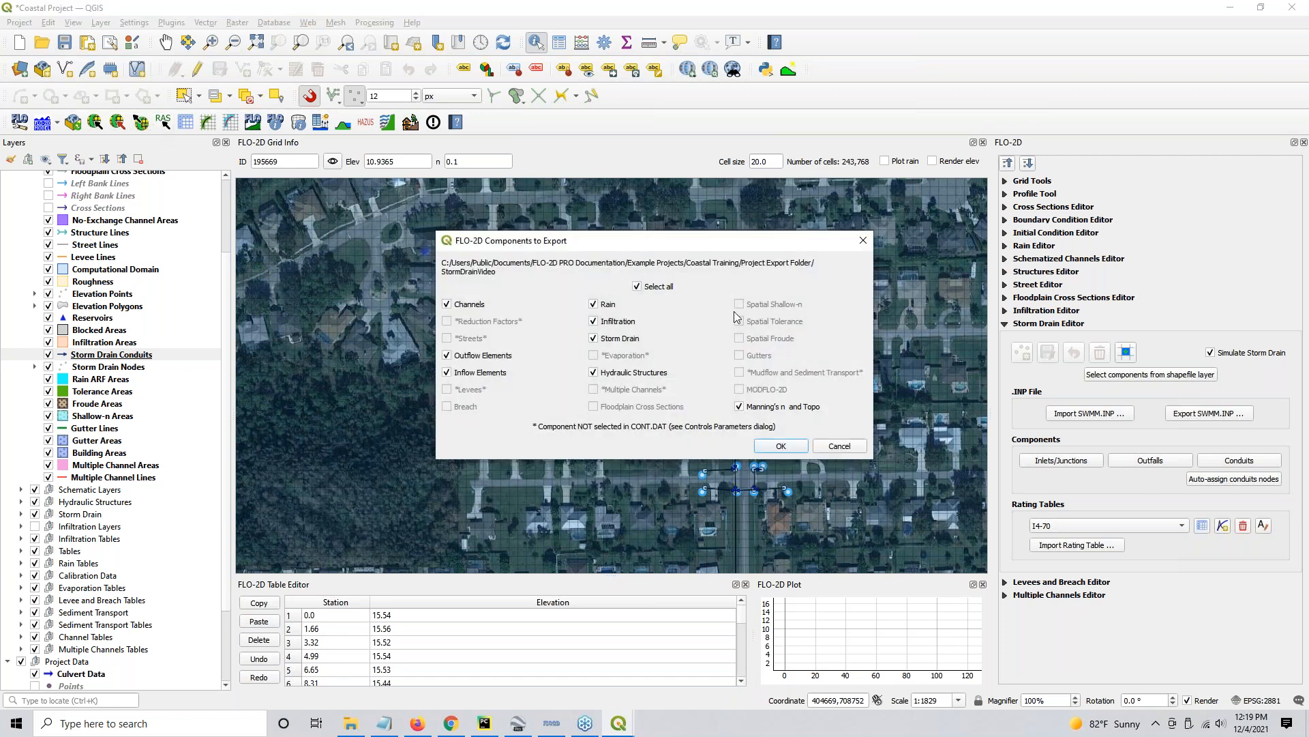
pyautogui.click(594, 304)
pyautogui.click(595, 321)
pyautogui.click(849, 447)
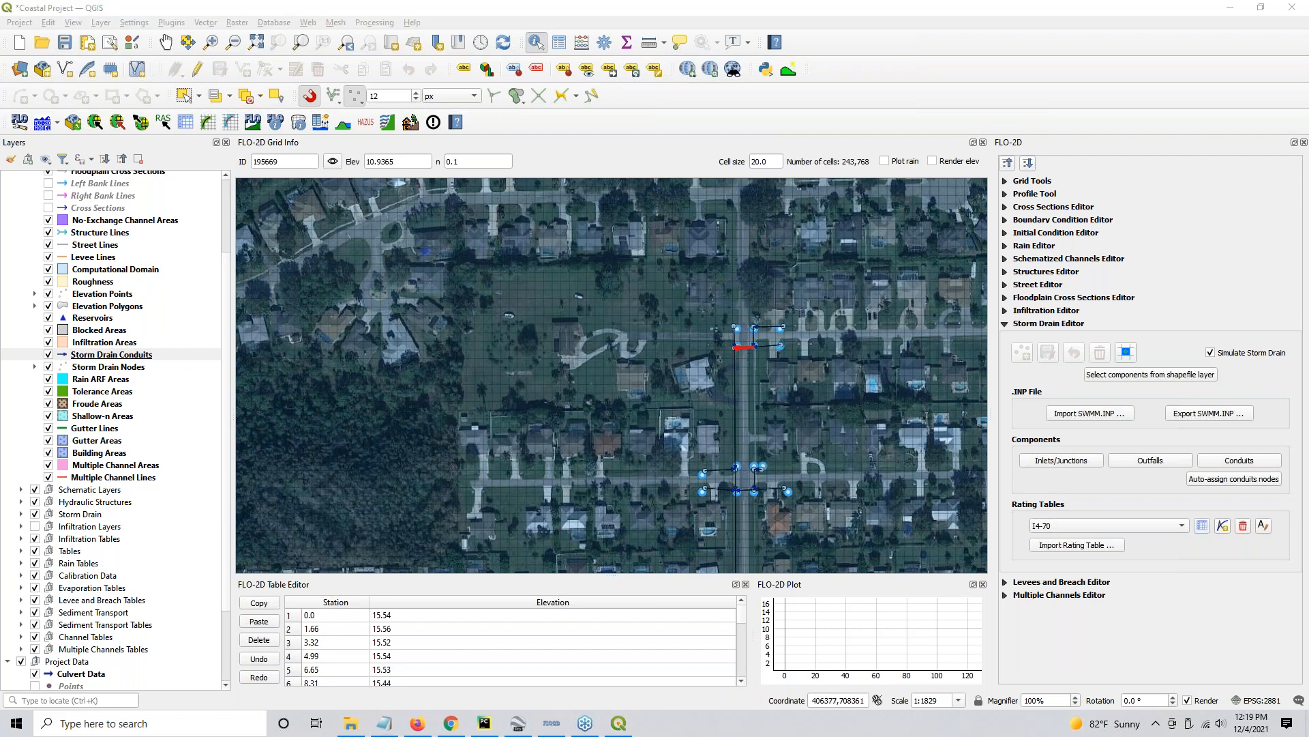
# - Examine the exported files in the StormDrainVideo folder, including SWMMFLO.DAT, SWMMFLORT.DAT, SWMMOUTF.DAT, CONT.DAT, SWMM.INI and swmm.inp
pyautogui.click(352, 723)
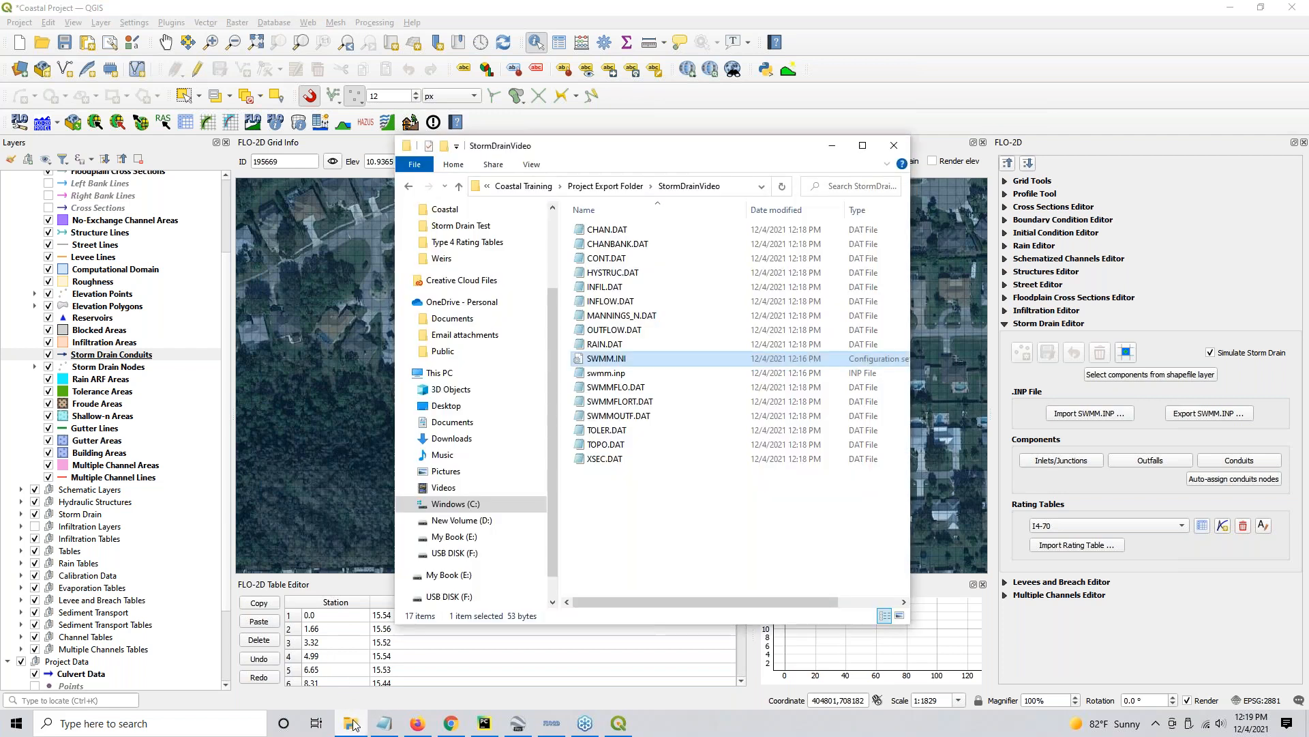
pyautogui.click(600, 186)
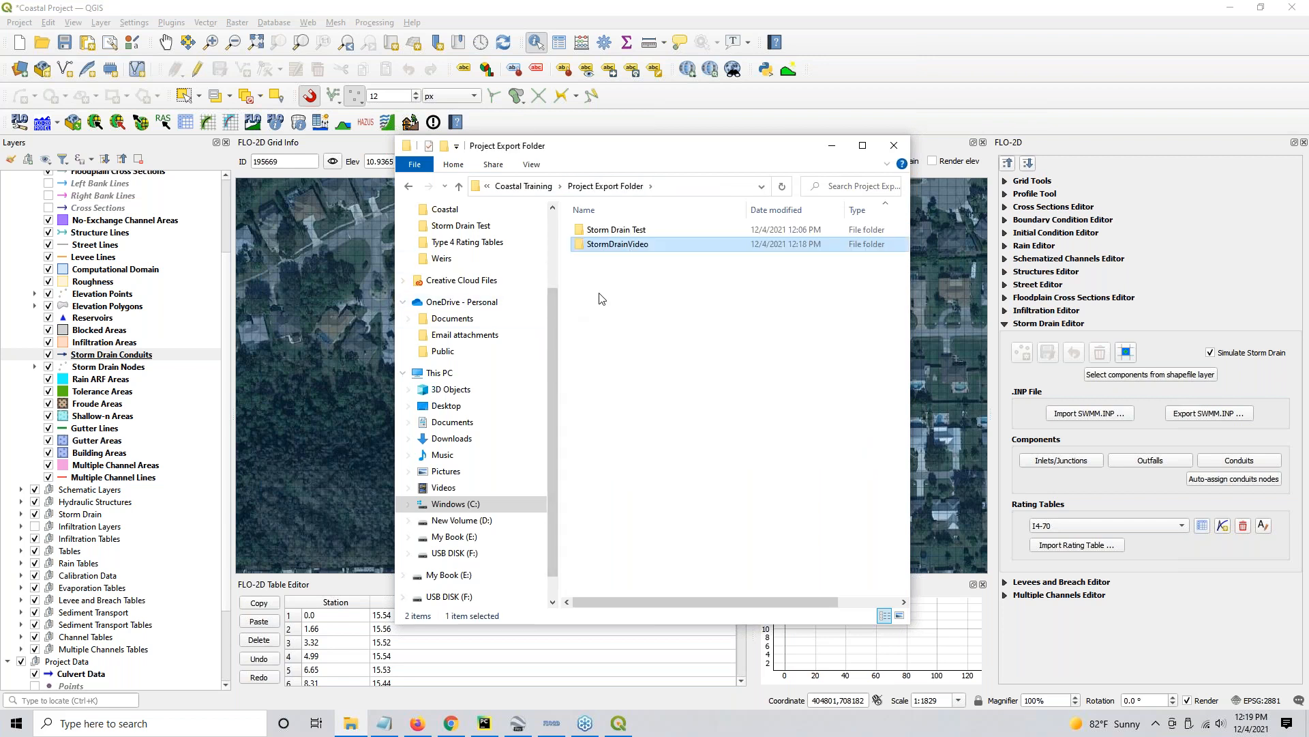
pyautogui.doubleClick(612, 244)
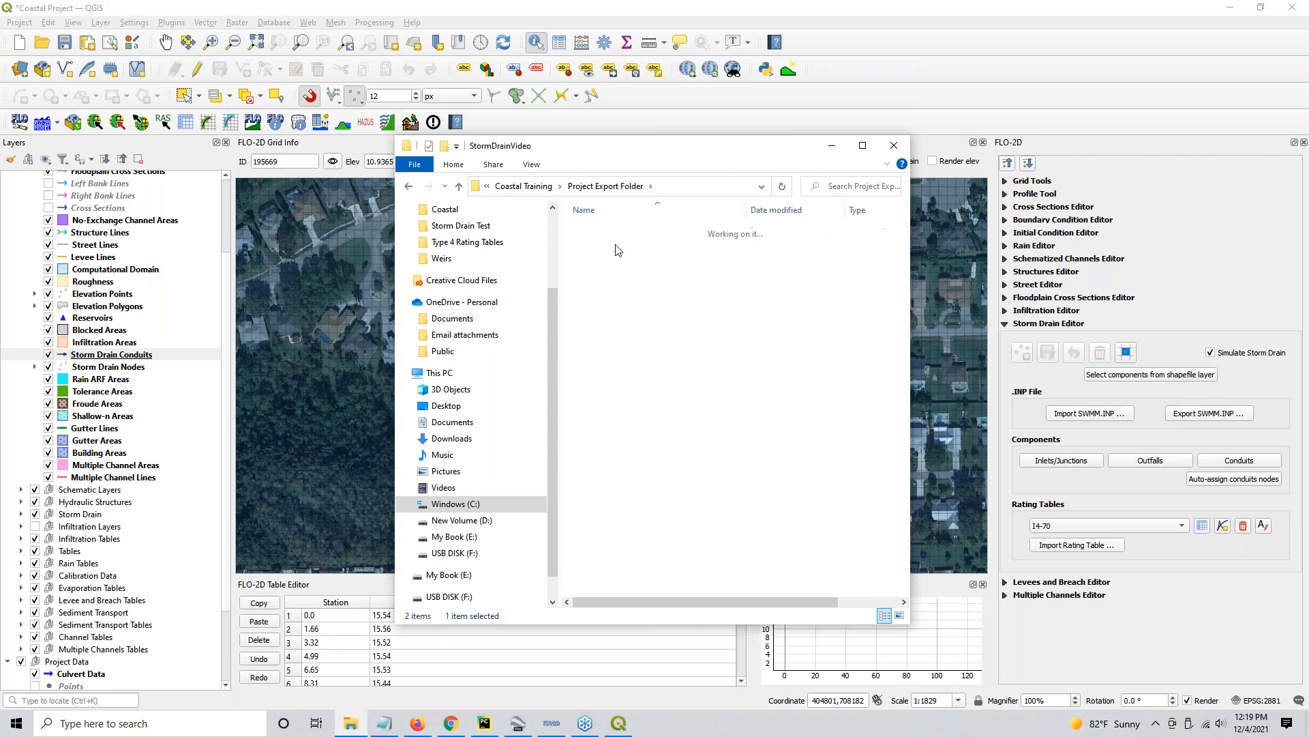
pyautogui.click(625, 389)
pyautogui.click(644, 402)
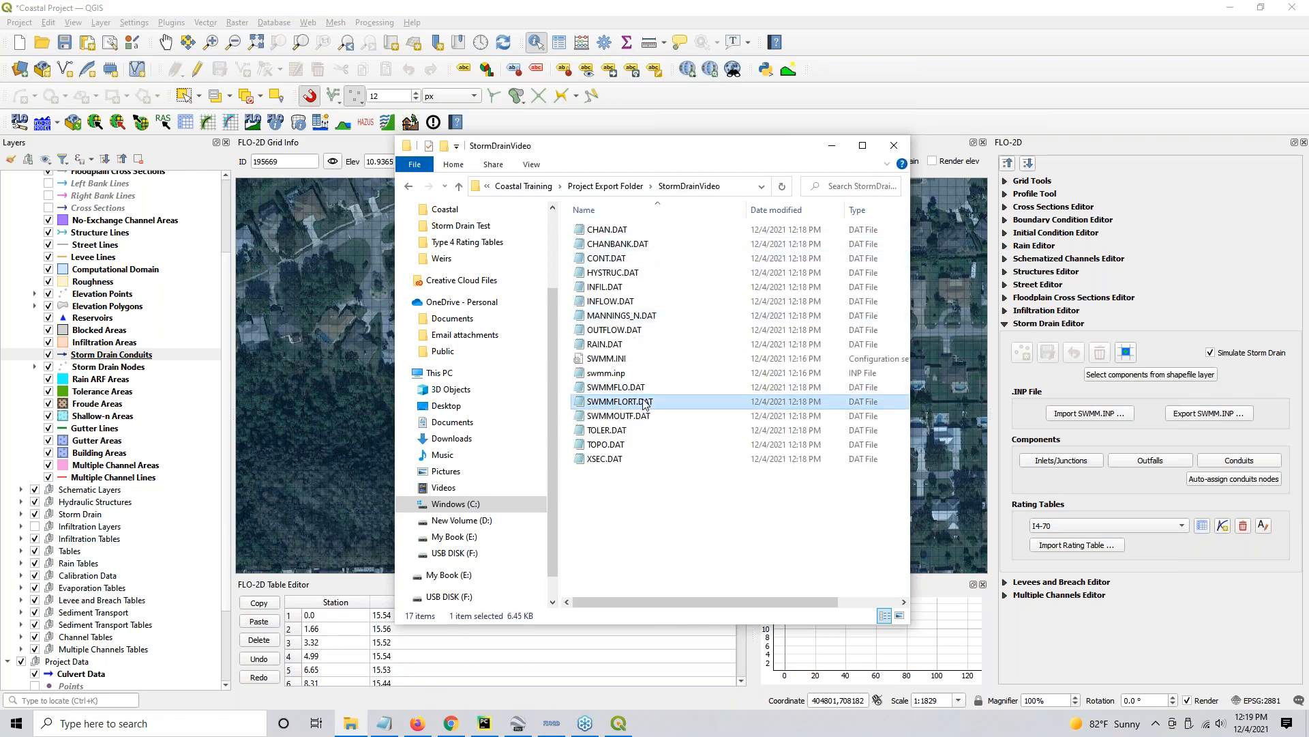
pyautogui.click(648, 416)
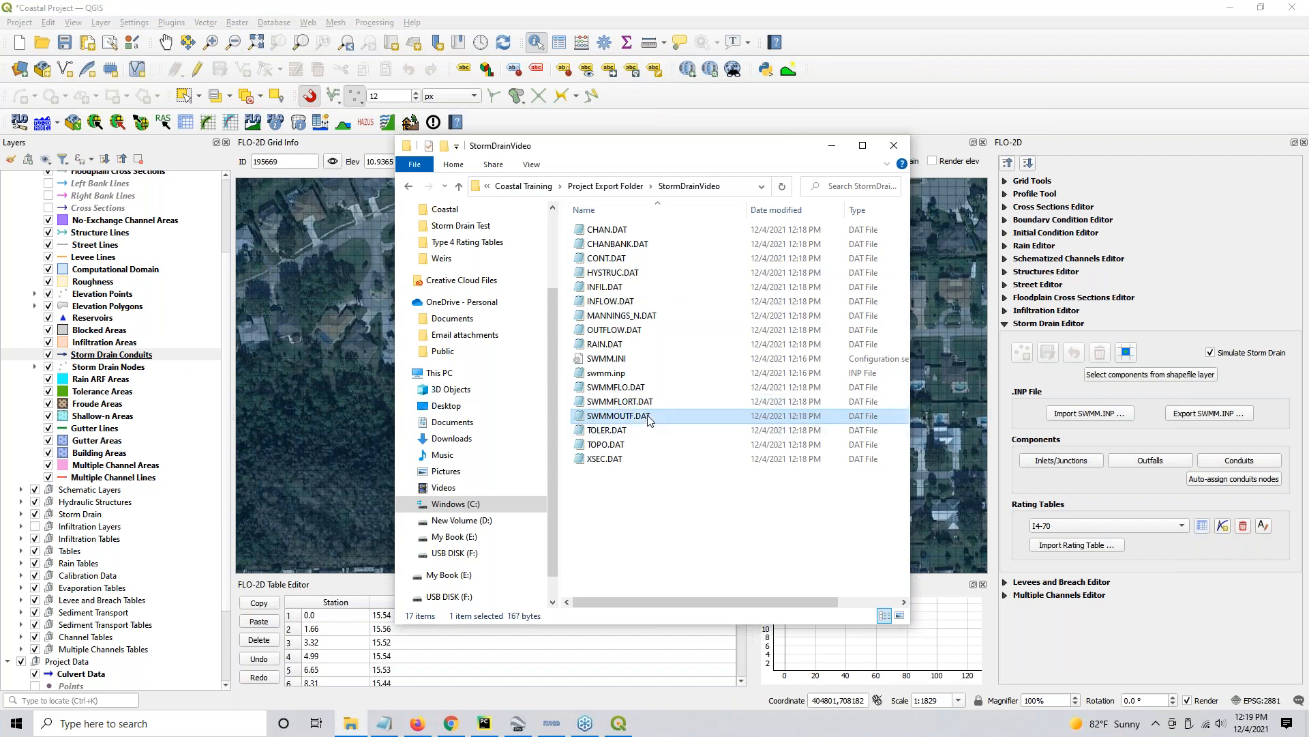
pyautogui.click(607, 259)
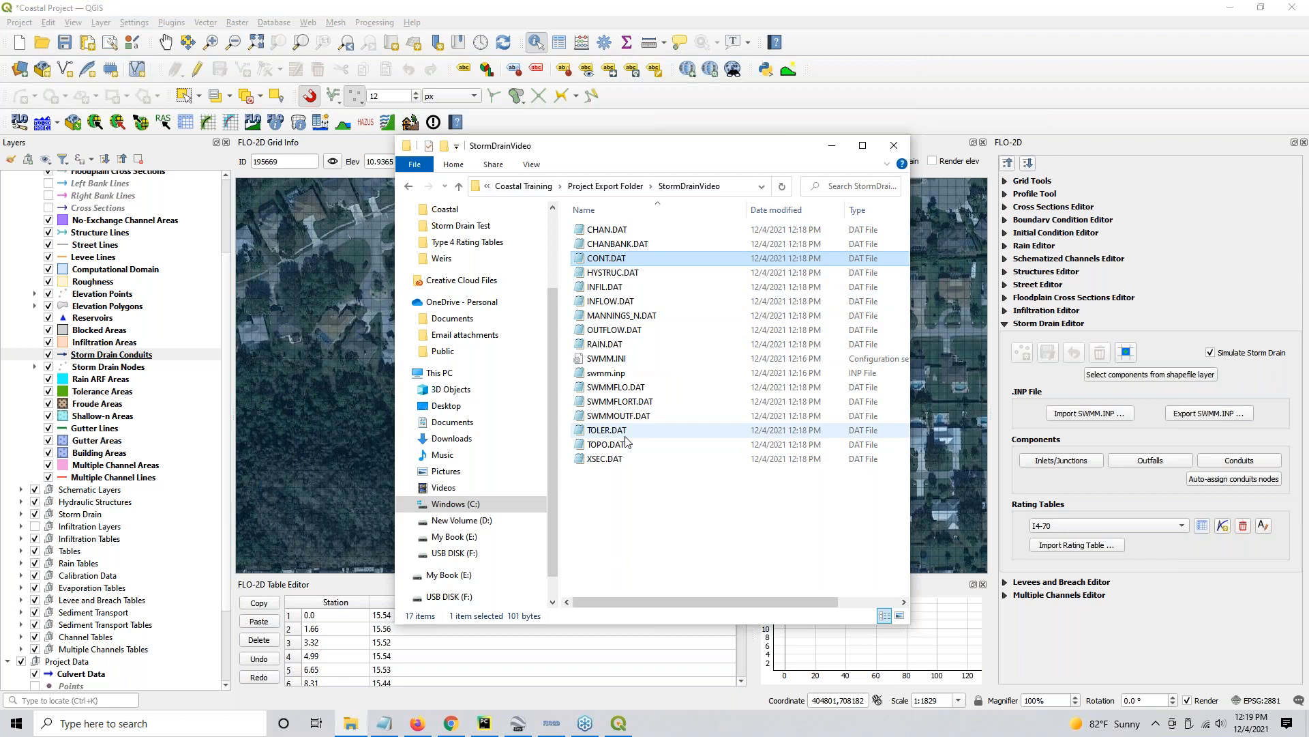
pyautogui.click(609, 358)
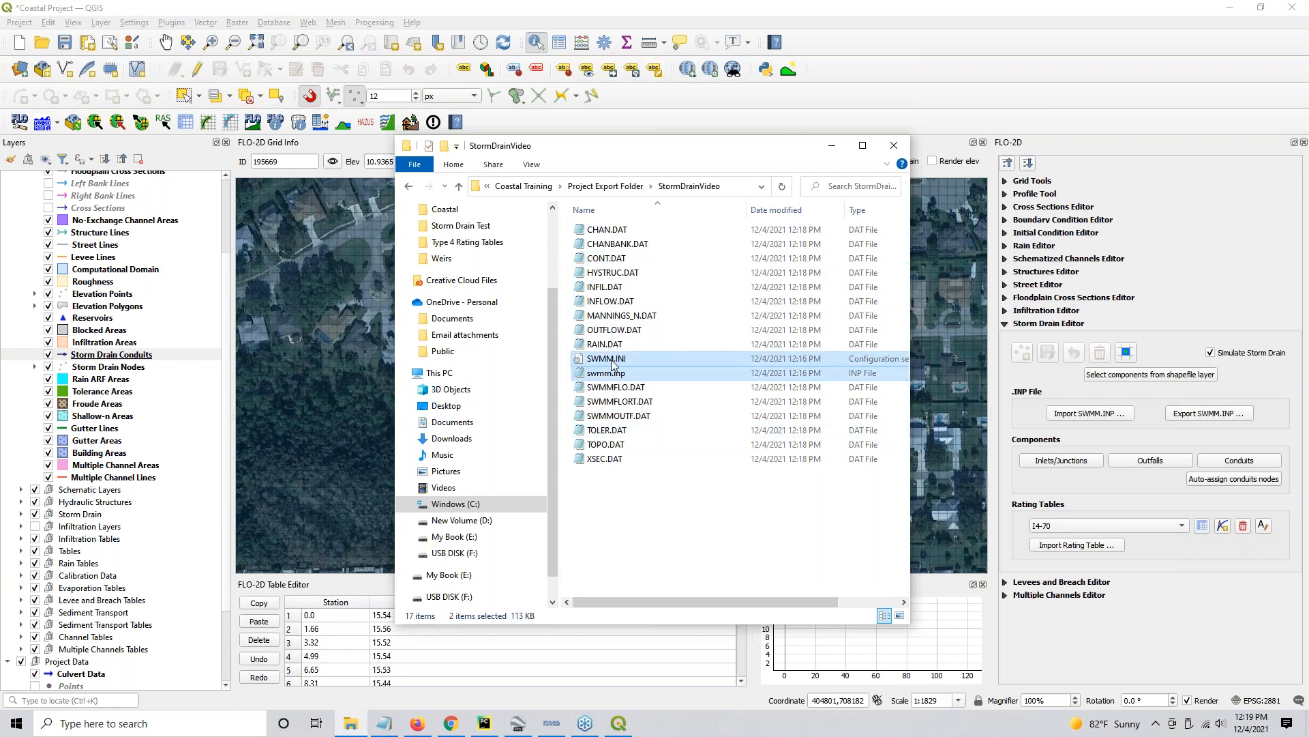
# - Single out the storm drain files CONT.DAT, SWMM.INI, swmm.inp, SWMMFLO.DAT, SWMMFLORT.DAT and SWMMOUTF.DAT in the StormDrainVideo folder, and minimize the folder window
pyautogui.keyDown('ctrl'); pyautogui.click(617, 416); pyautogui.keyUp('ctrl')
pyautogui.click(601, 360)
pyautogui.keyDown('shift'); pyautogui.click(619, 414); pyautogui.keyUp('shift')
pyautogui.keyDown('shift'); pyautogui.click(607, 262); pyautogui.keyUp('shift')
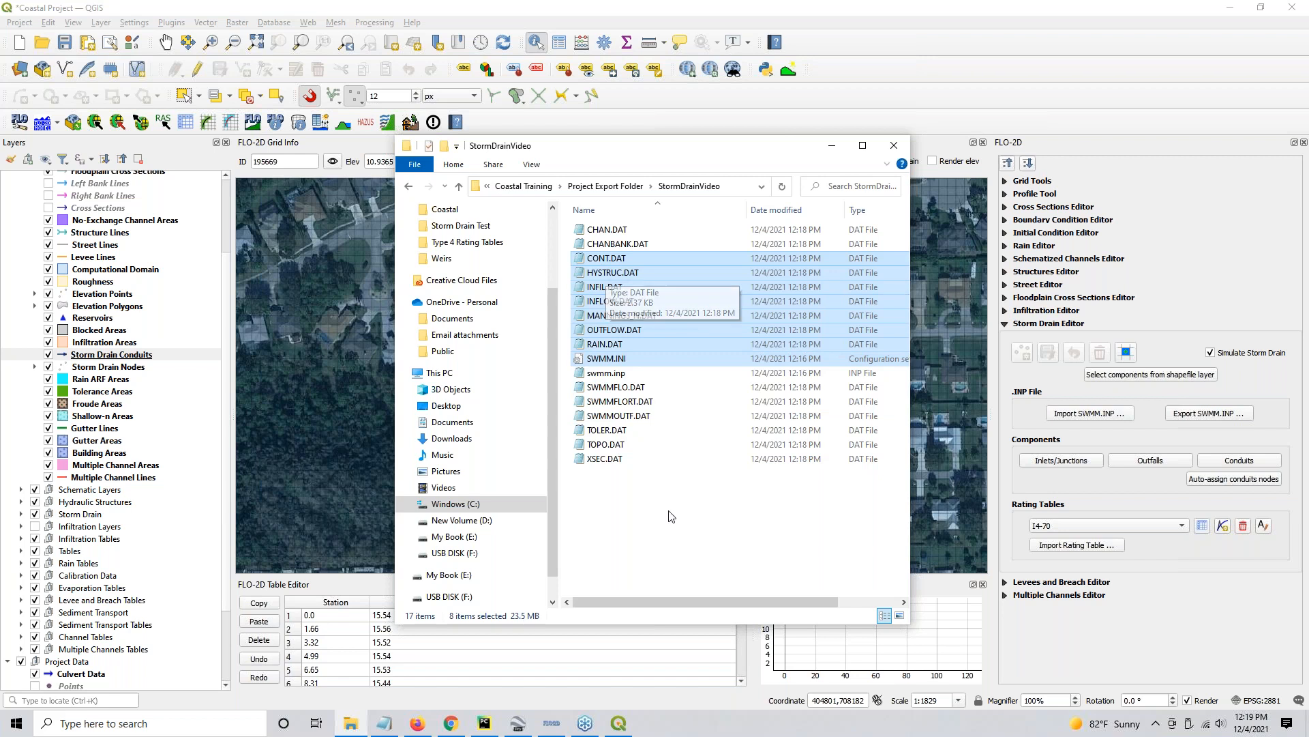
pyautogui.click(671, 517)
pyautogui.click(618, 260)
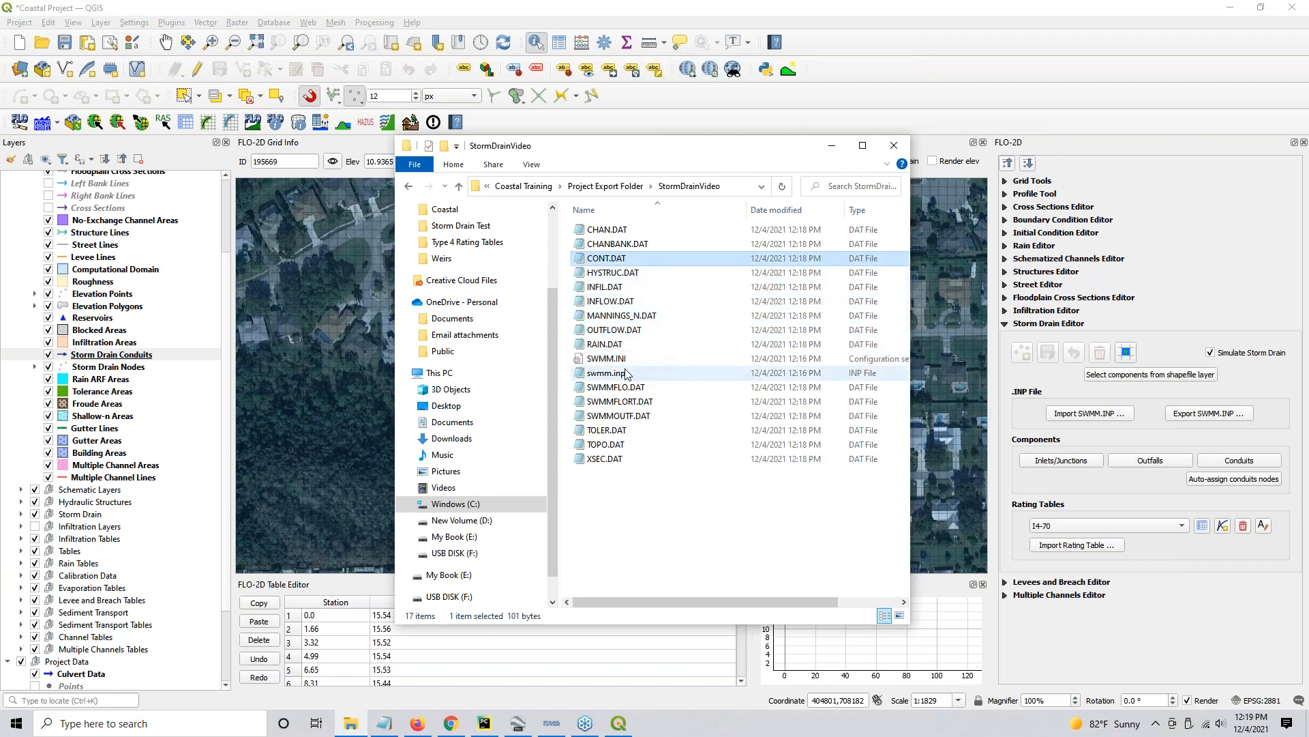
pyautogui.keyDown('ctrl'); pyautogui.click(609, 359); pyautogui.keyUp('ctrl')
pyautogui.keyDown('ctrl'); pyautogui.click(611, 373); pyautogui.keyUp('ctrl')
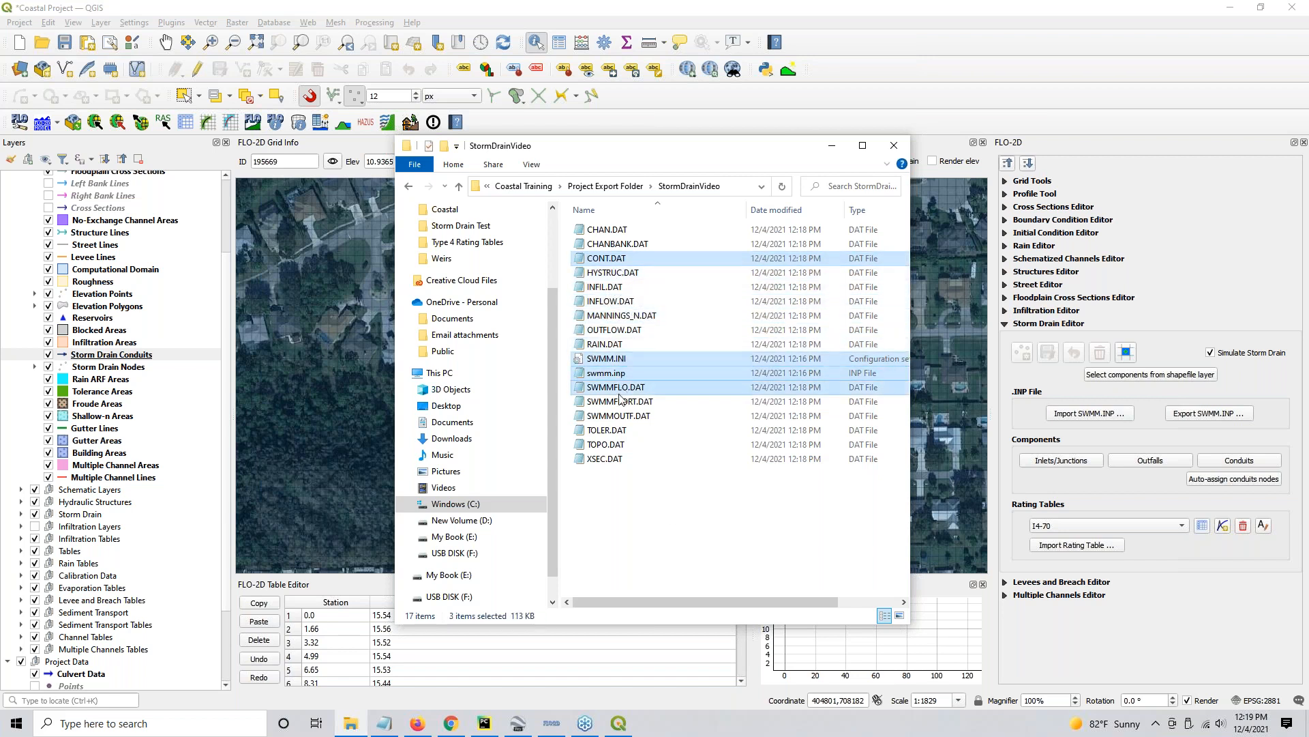
pyautogui.keyDown('ctrl'); pyautogui.click(622, 388); pyautogui.keyUp('ctrl')
pyautogui.keyDown('ctrl'); pyautogui.click(621, 402); pyautogui.keyUp('ctrl')
pyautogui.keyDown('ctrl'); pyautogui.click(619, 416); pyautogui.keyUp('ctrl')
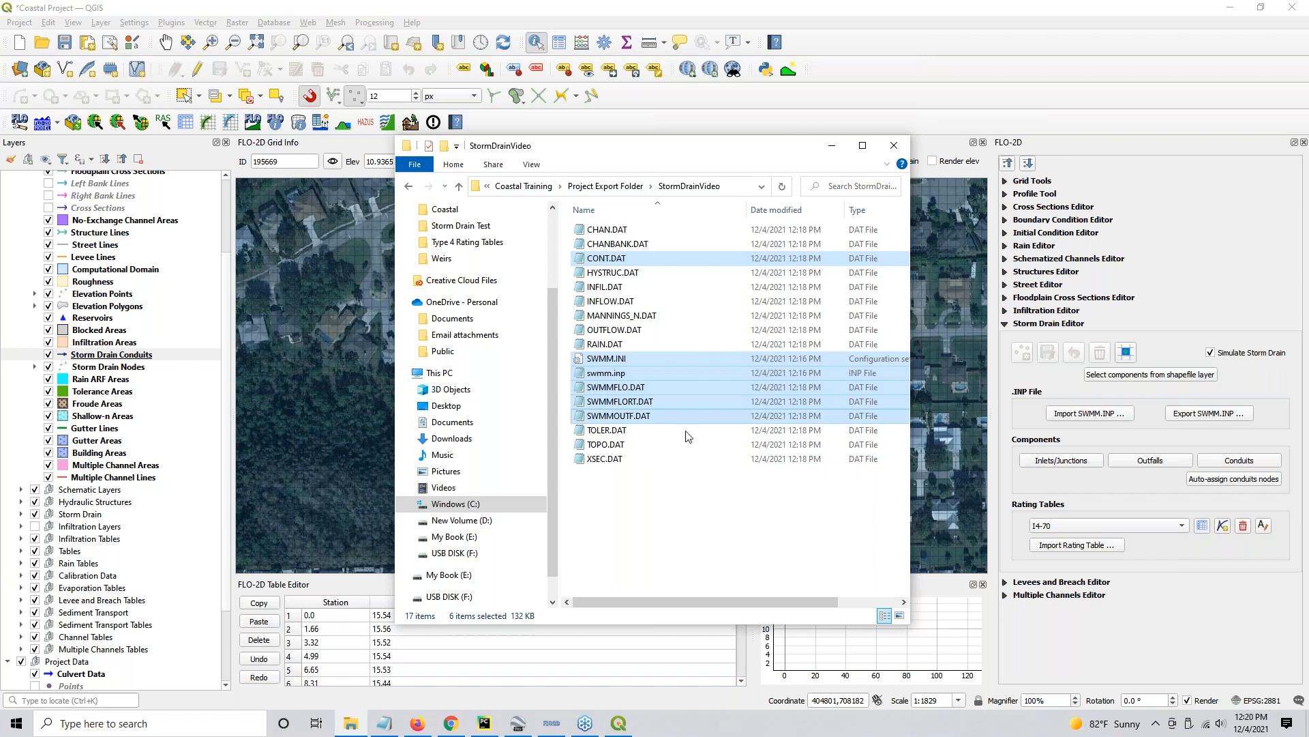
pyautogui.click(839, 150)
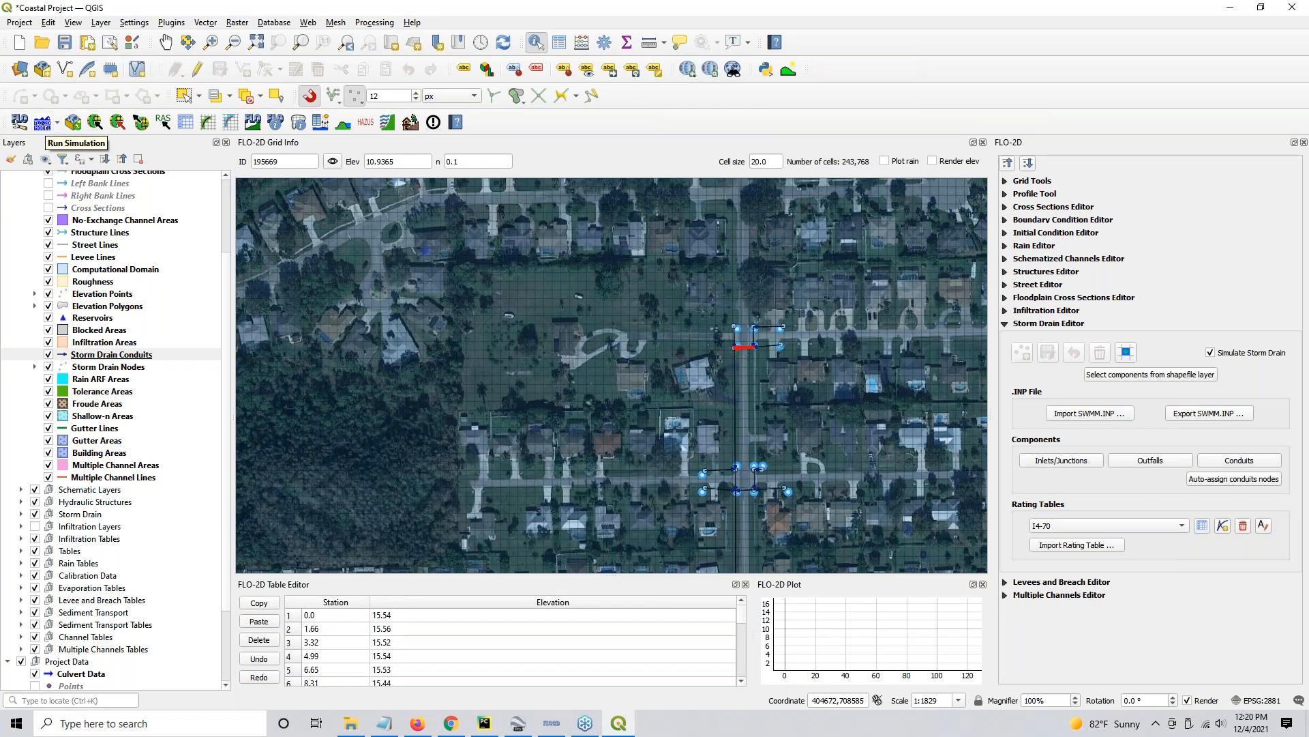
# - Copy all files from FLO-2D PRO's Run for Project Folder into the StormDrainVideo folder
pyautogui.click(350, 725)
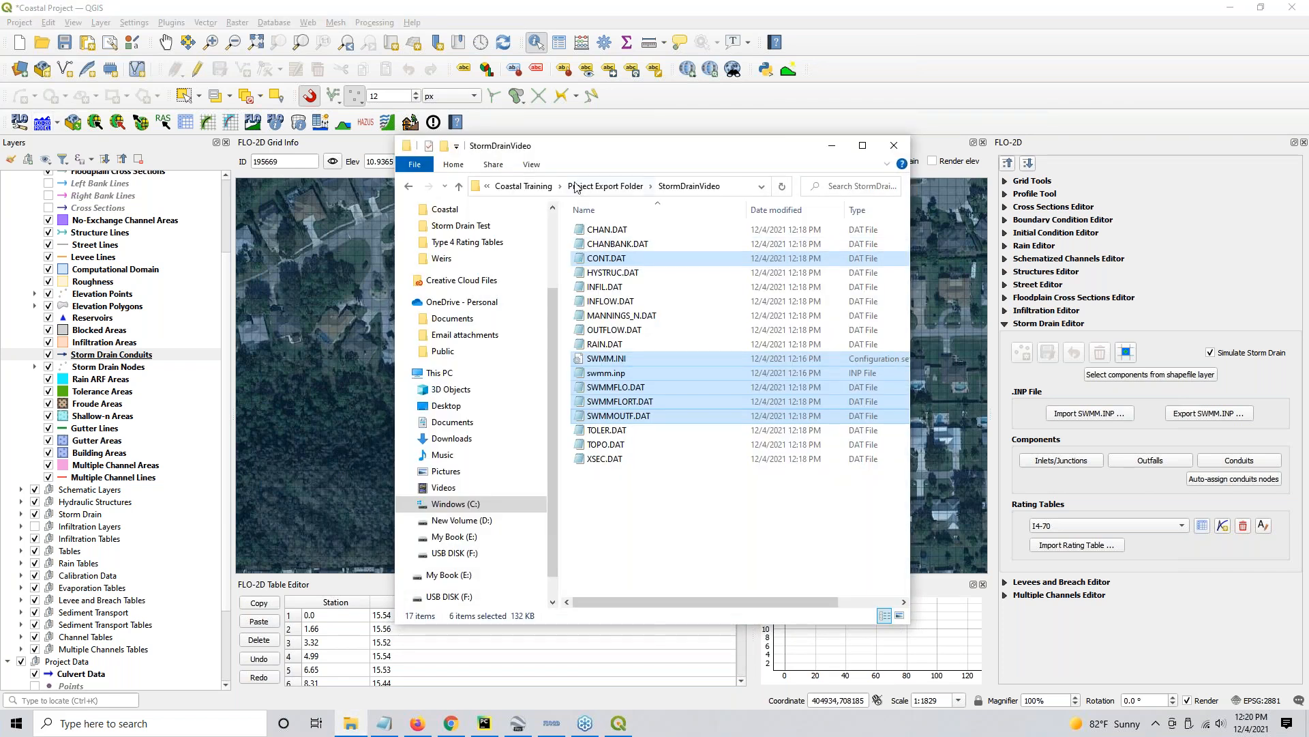
pyautogui.click(627, 522)
pyautogui.scroll(2, 471, 286)
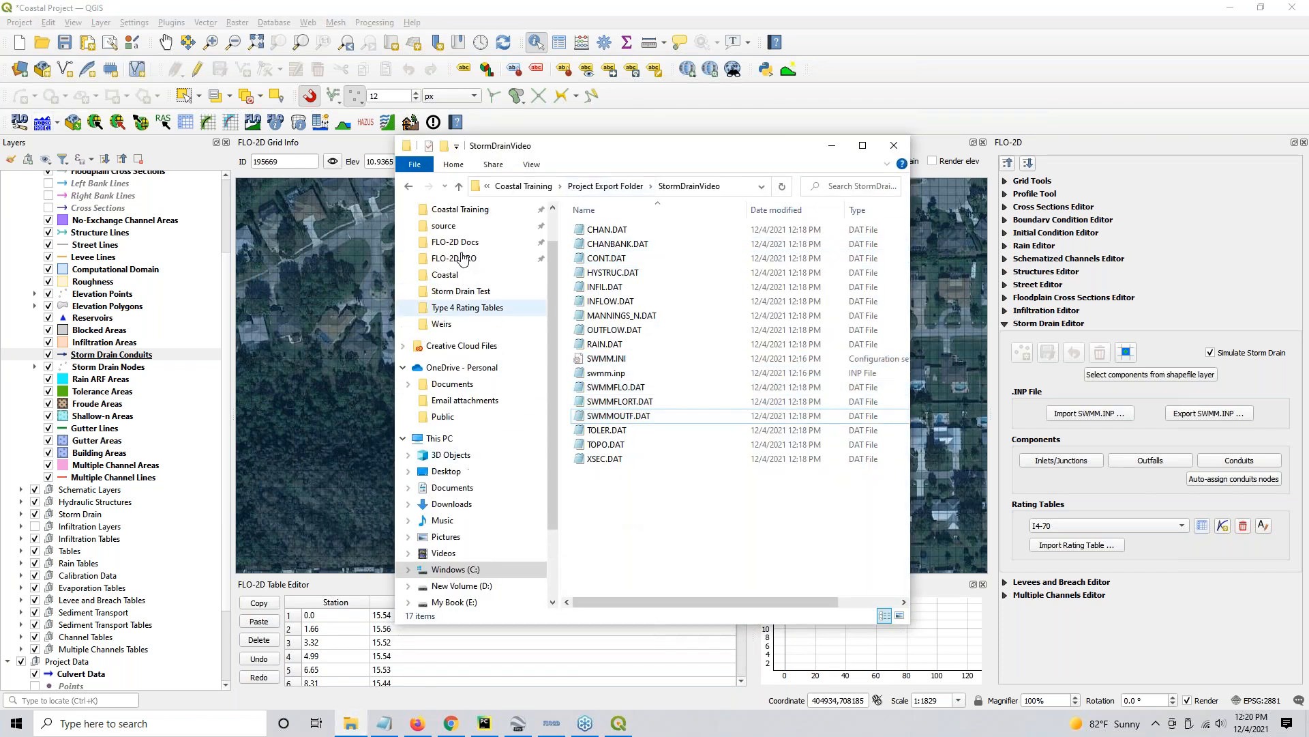
pyautogui.click(459, 259)
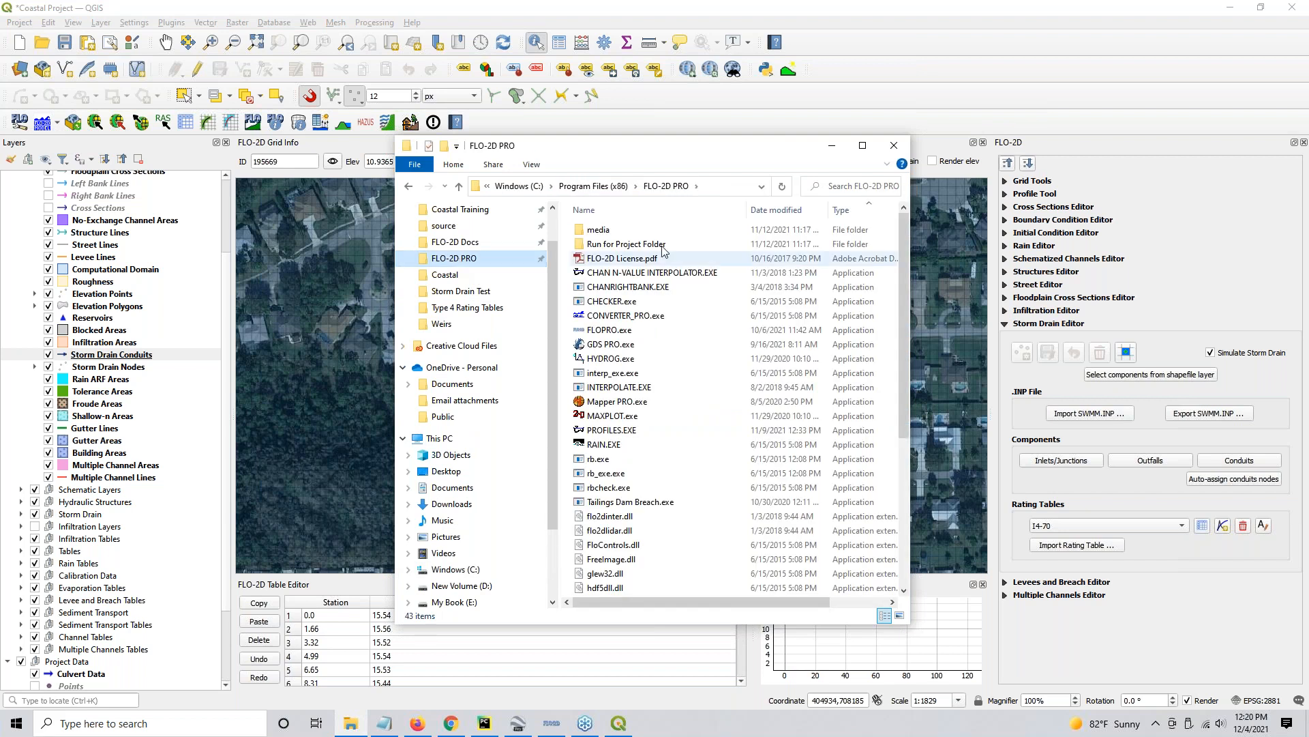
pyautogui.doubleClick(626, 244)
pyautogui.moveTo(600, 464); pyautogui.dragTo(583, 198)
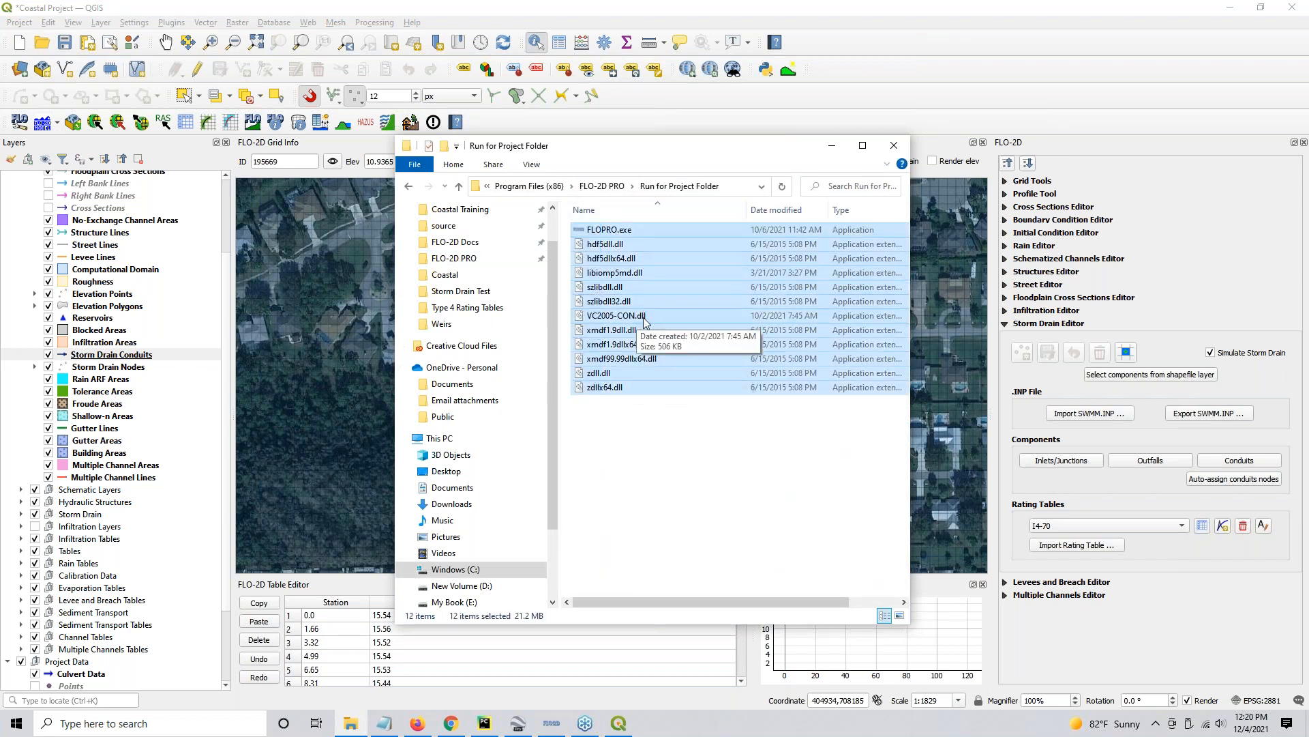
pyautogui.click(408, 187)
pyautogui.click(409, 187)
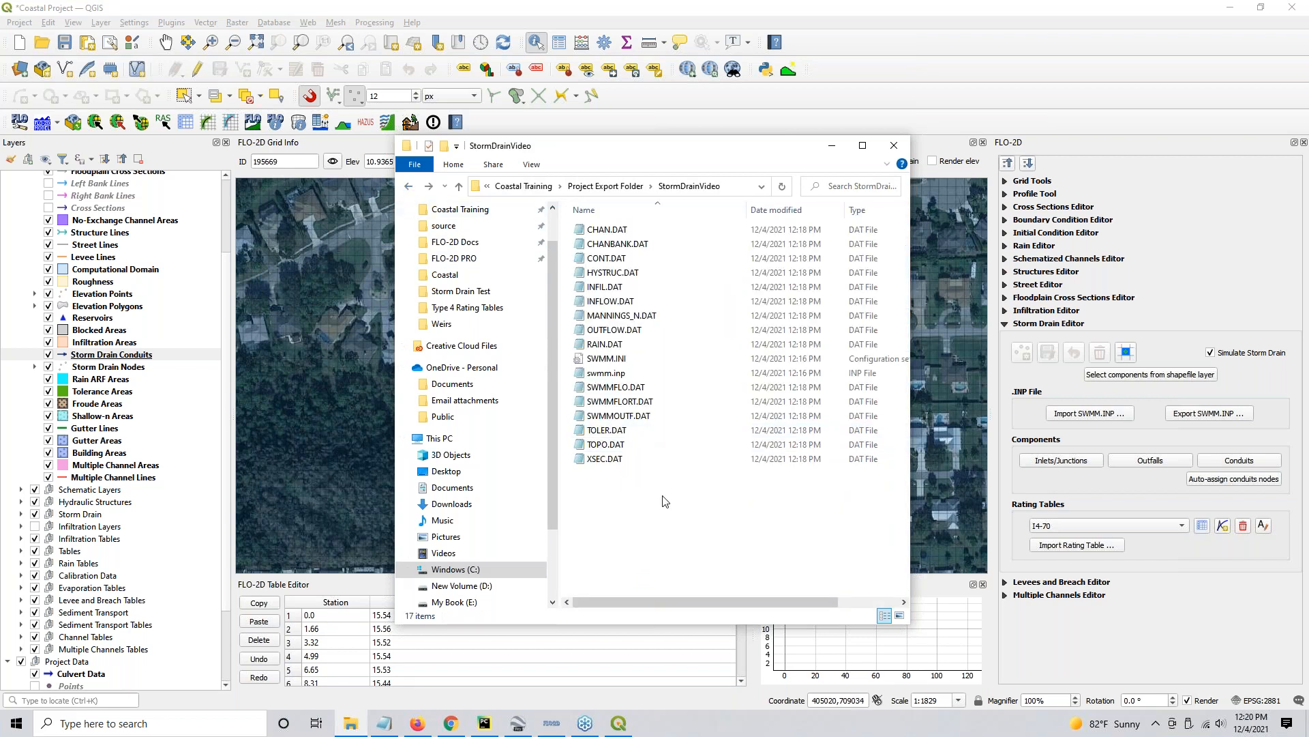
pyautogui.hotkey('ctrl', 'v')
# - Run the simulation with FLOPRO.exe in the StormDrainVideo folder
pyautogui.click(609, 273)
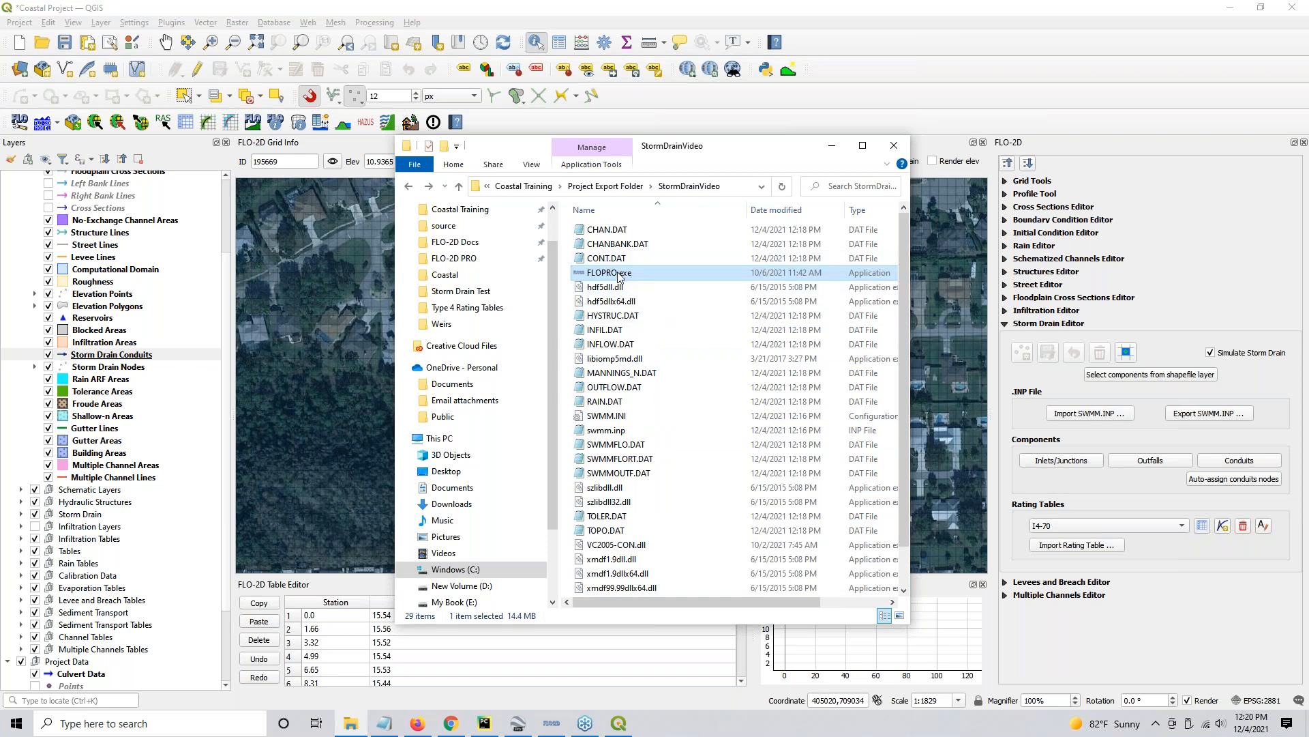
pyautogui.doubleClick(614, 273)
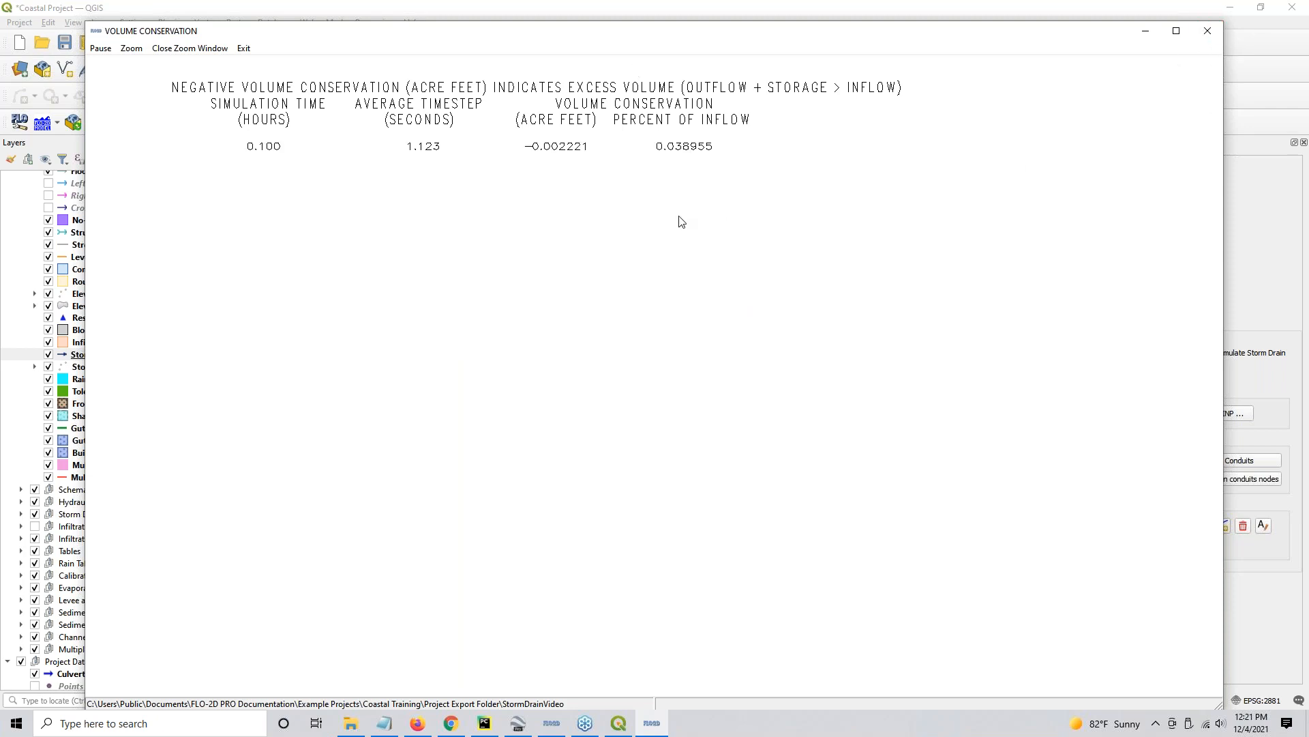
pyautogui.click(549, 728)
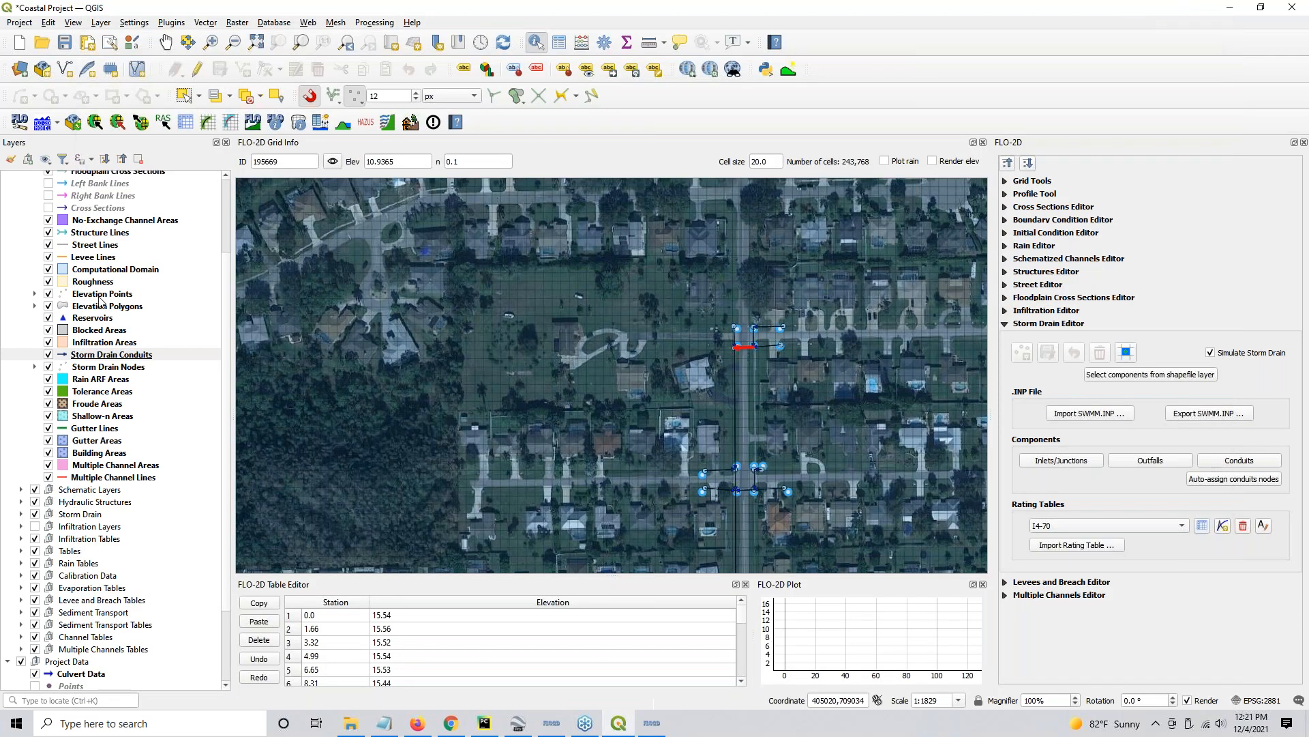
# - Fit the QGIS map to the Computational Domain layer and save the Coastal Project
pyautogui.scroll(-2, 742, 405)
pyautogui.scroll(-2, 742, 405)
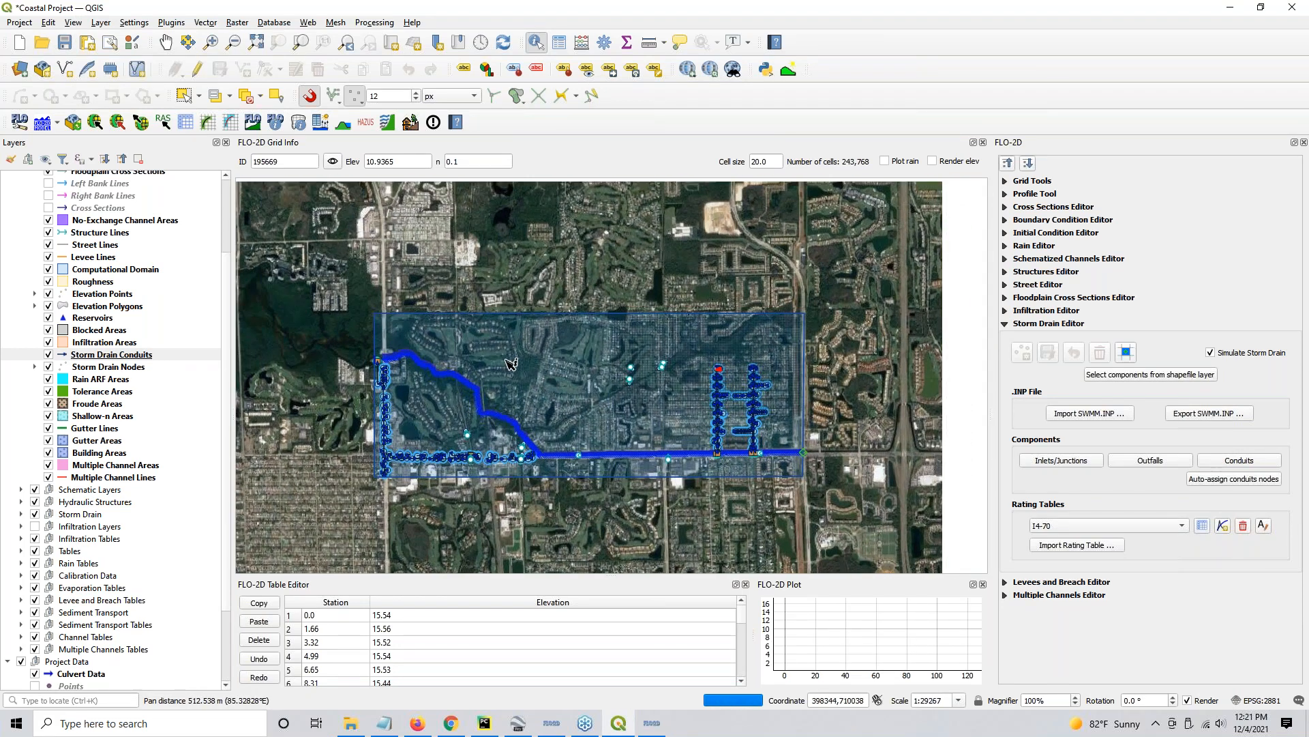
pyautogui.scroll(3, 109, 409)
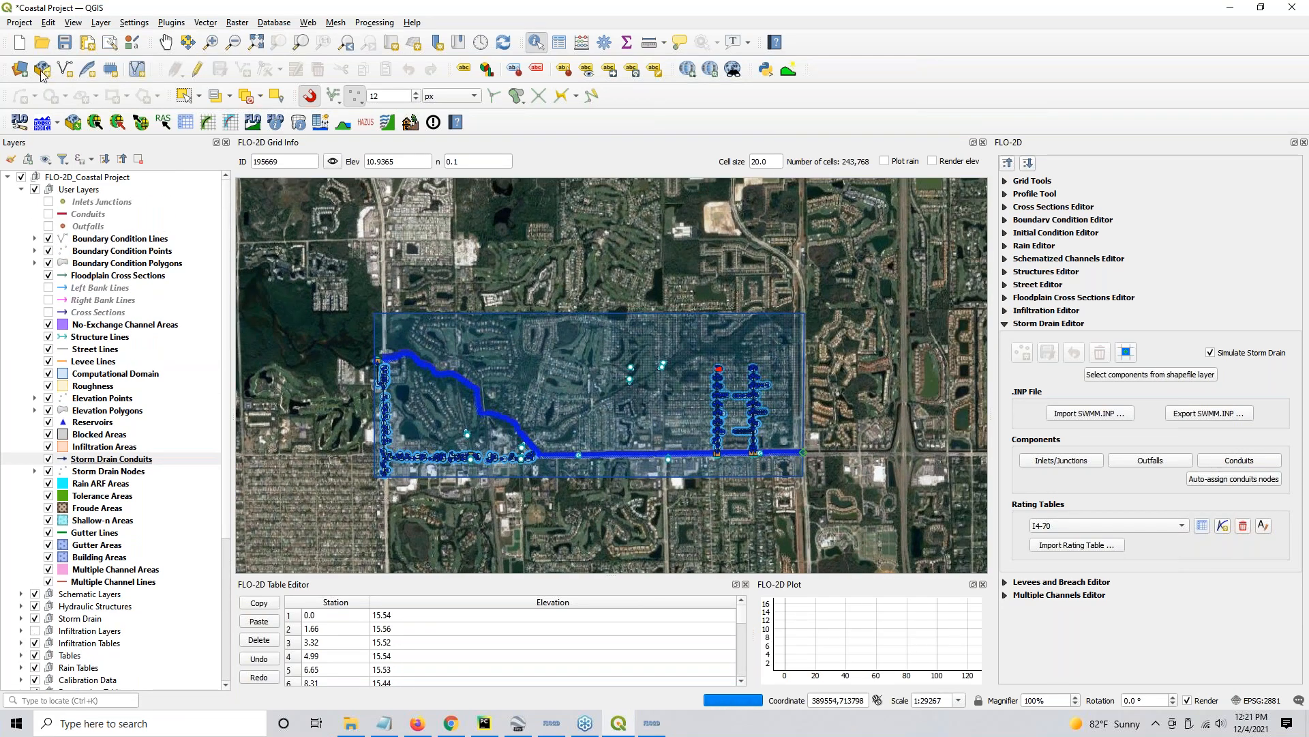
pyautogui.click(64, 42)
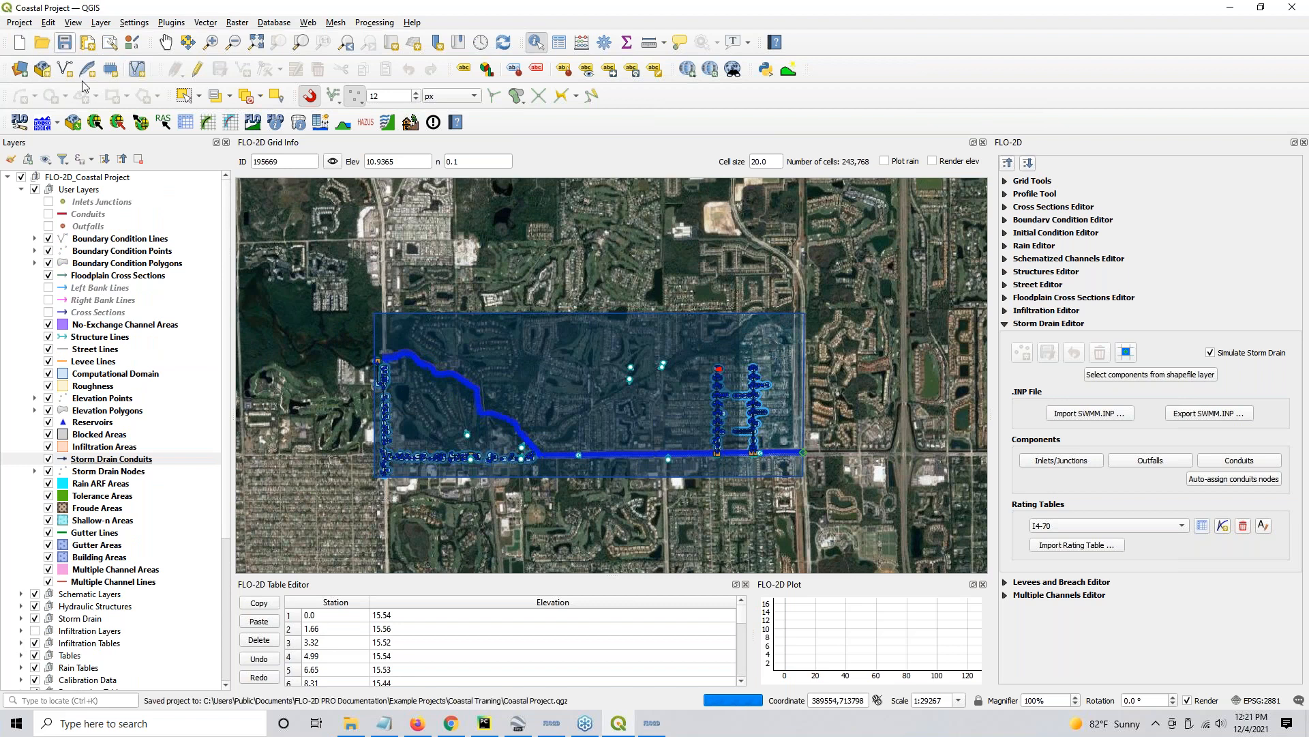
pyautogui.click(97, 374)
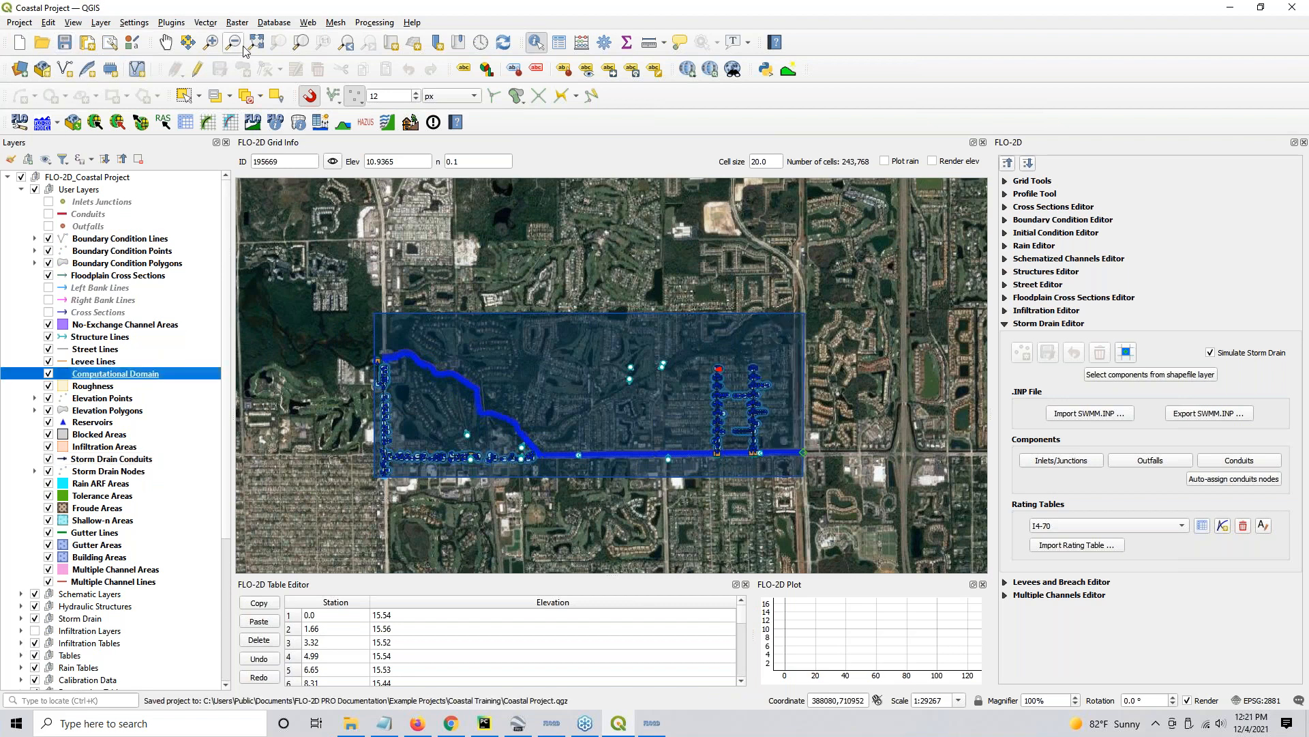
pyautogui.click(301, 42)
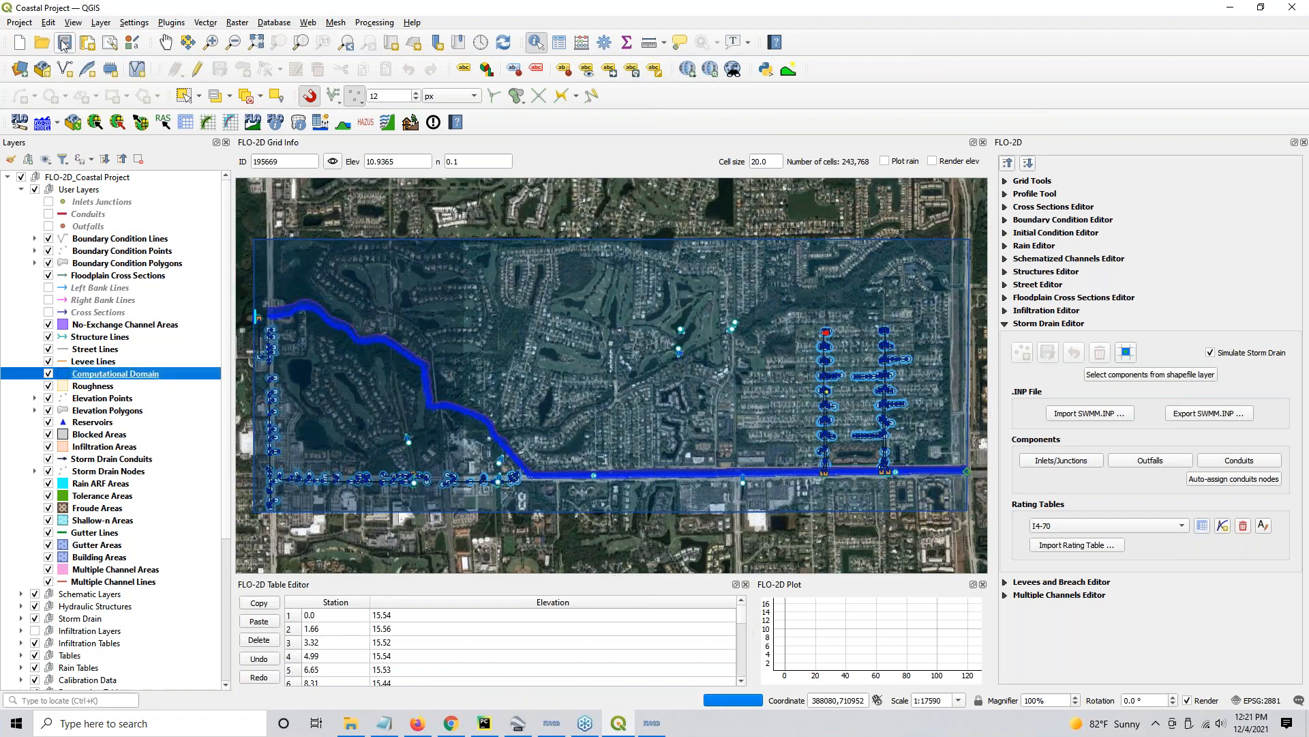
pyautogui.click(64, 42)
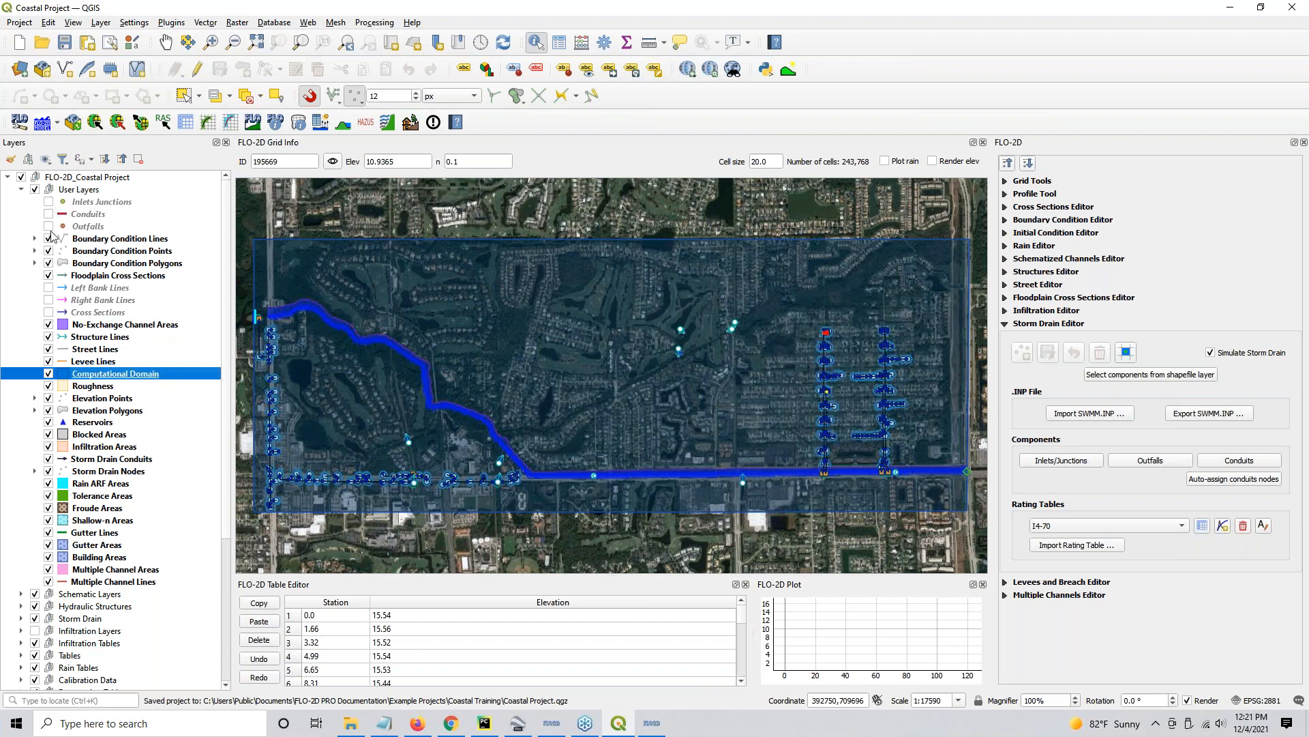
# - Hide the Culvert Data layer, collapse the Project Data group, and save the project
pyautogui.scroll(-6, 11, 426)
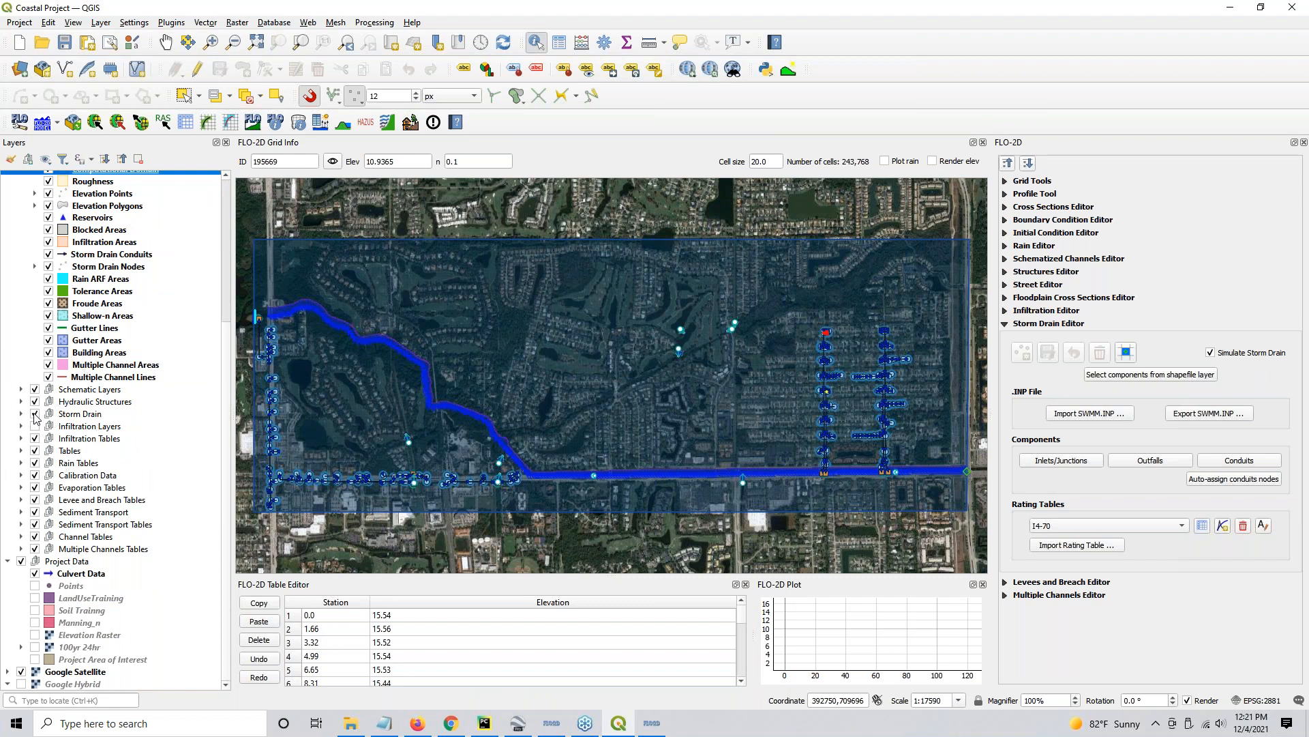
pyautogui.click(35, 426)
pyautogui.click(35, 575)
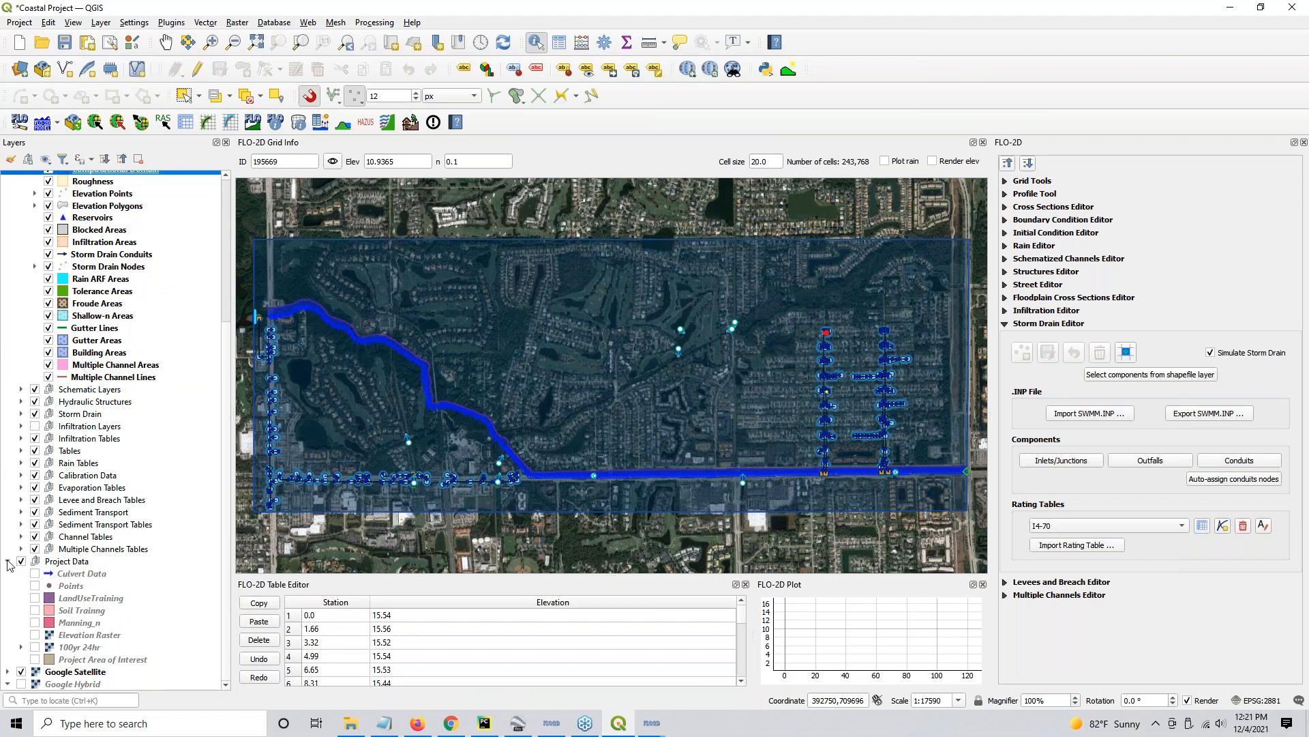
pyautogui.click(7, 560)
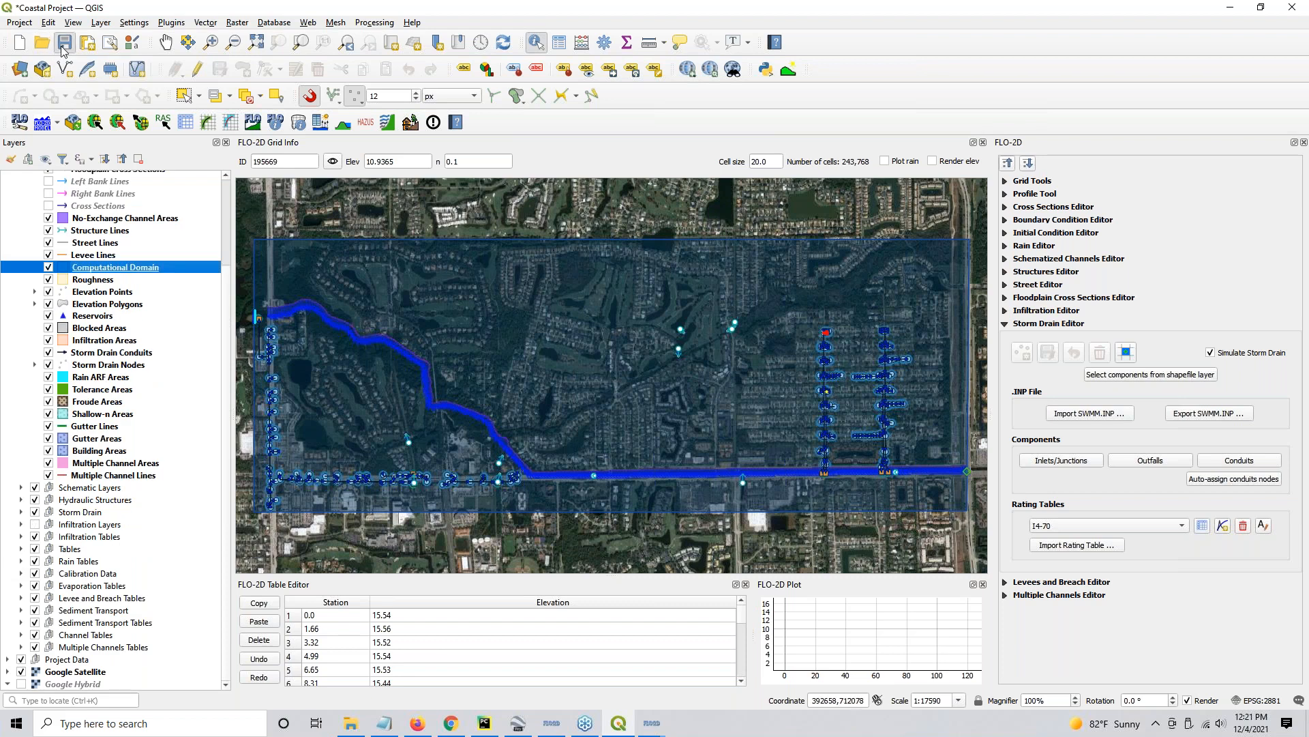
pyautogui.hotkey('ctrl', 's')
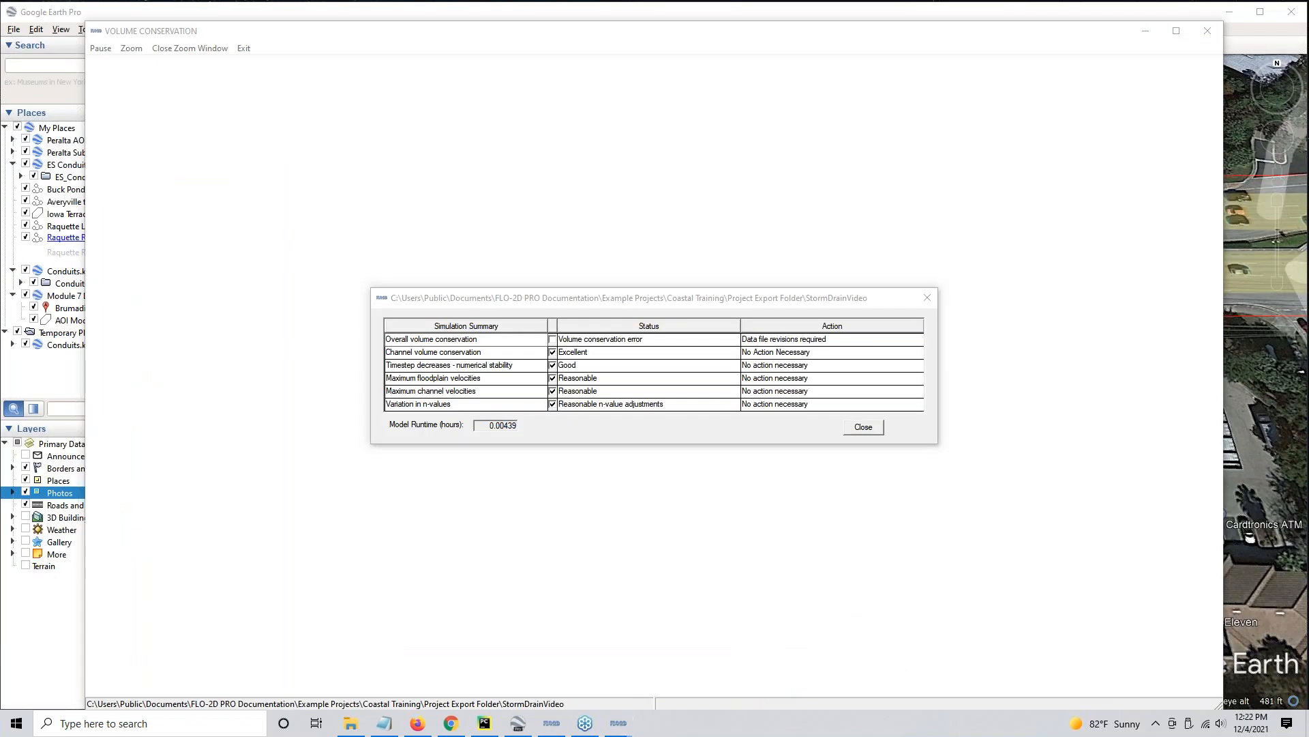
# - Close the FLO-2D simulation summary and minimize the Google Earth window
pyautogui.click(864, 427)
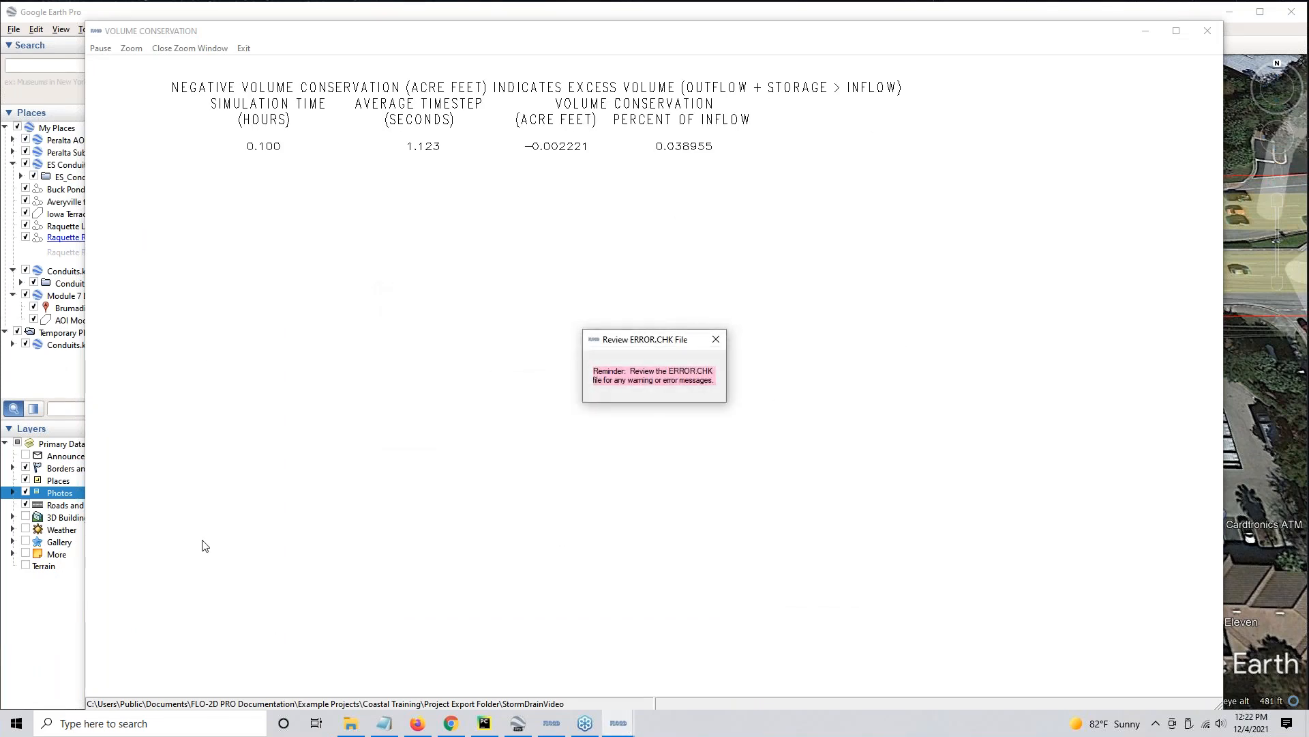
pyautogui.click(1238, 19)
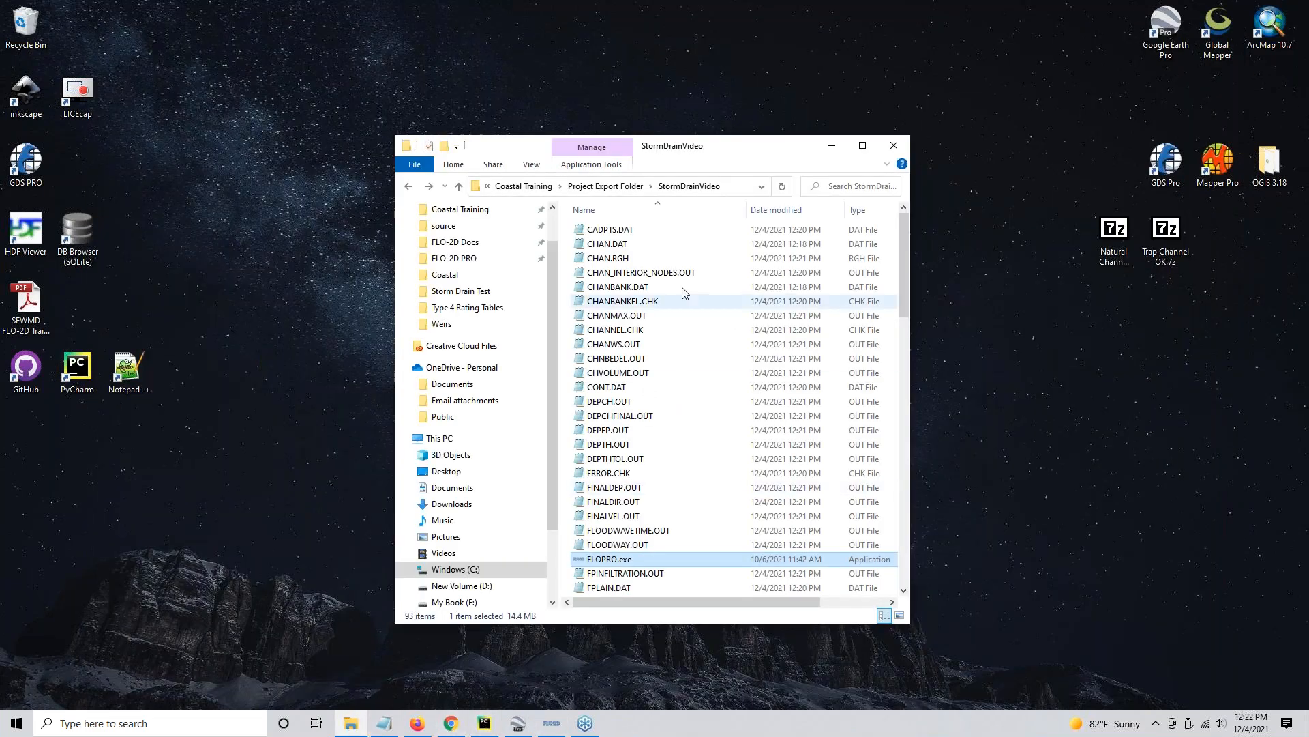
# - Compress Coastal Project.gpkg and Coastal Project.qgz in the Coastal Training folder into a zip file named SDOK
pyautogui.click(460, 211)
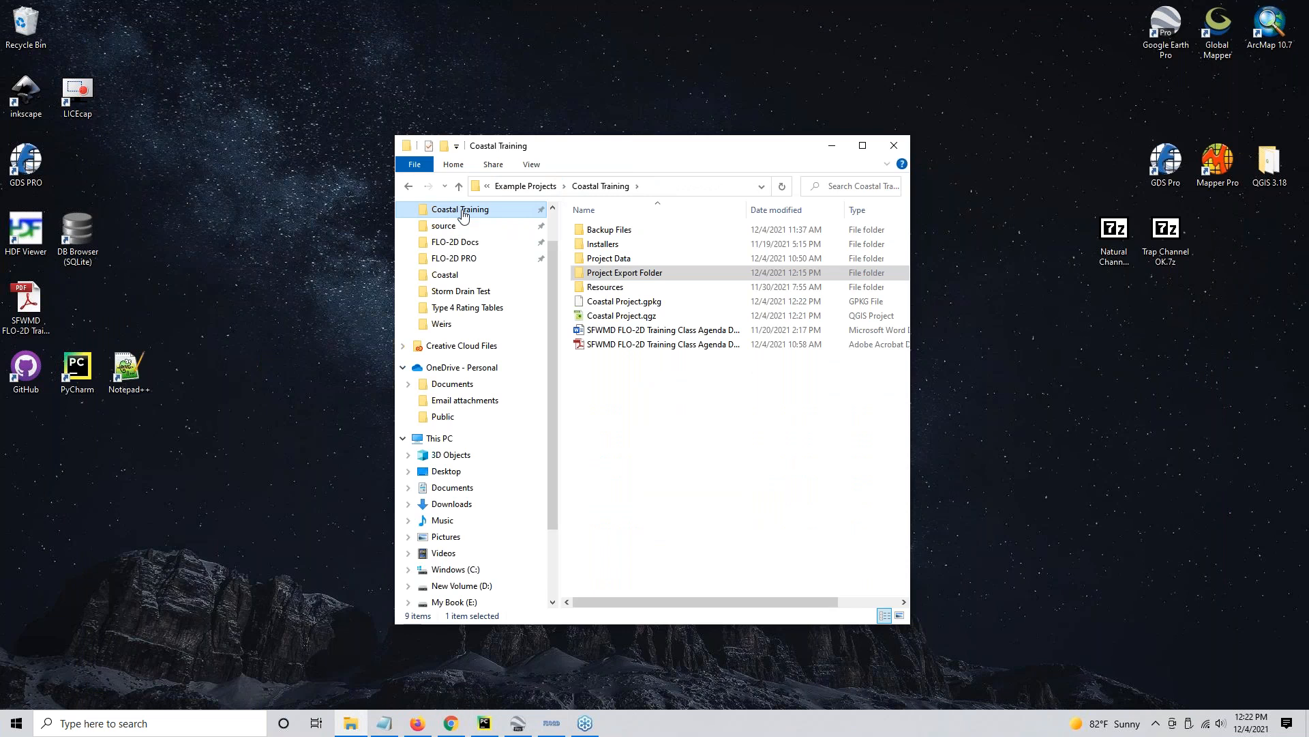
pyautogui.click(622, 305)
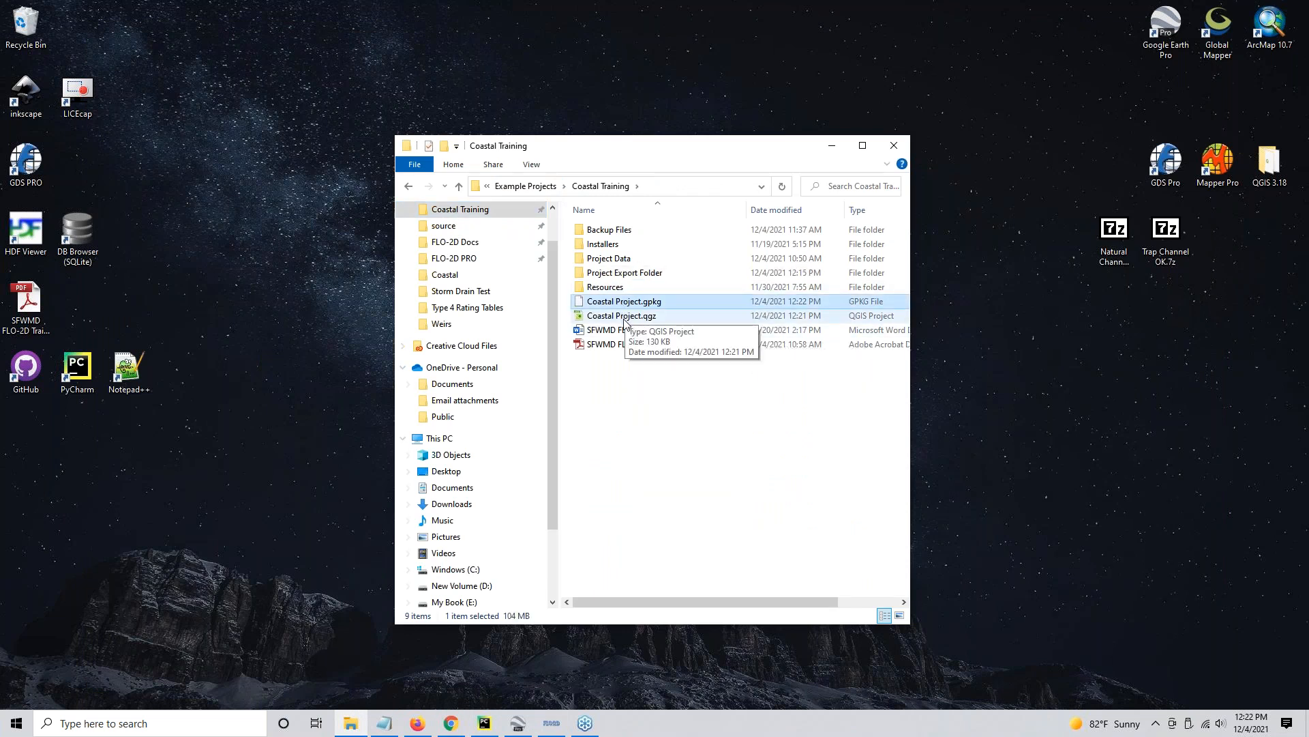
pyautogui.keyDown('ctrl'); pyautogui.click(626, 321); pyautogui.keyUp('ctrl')
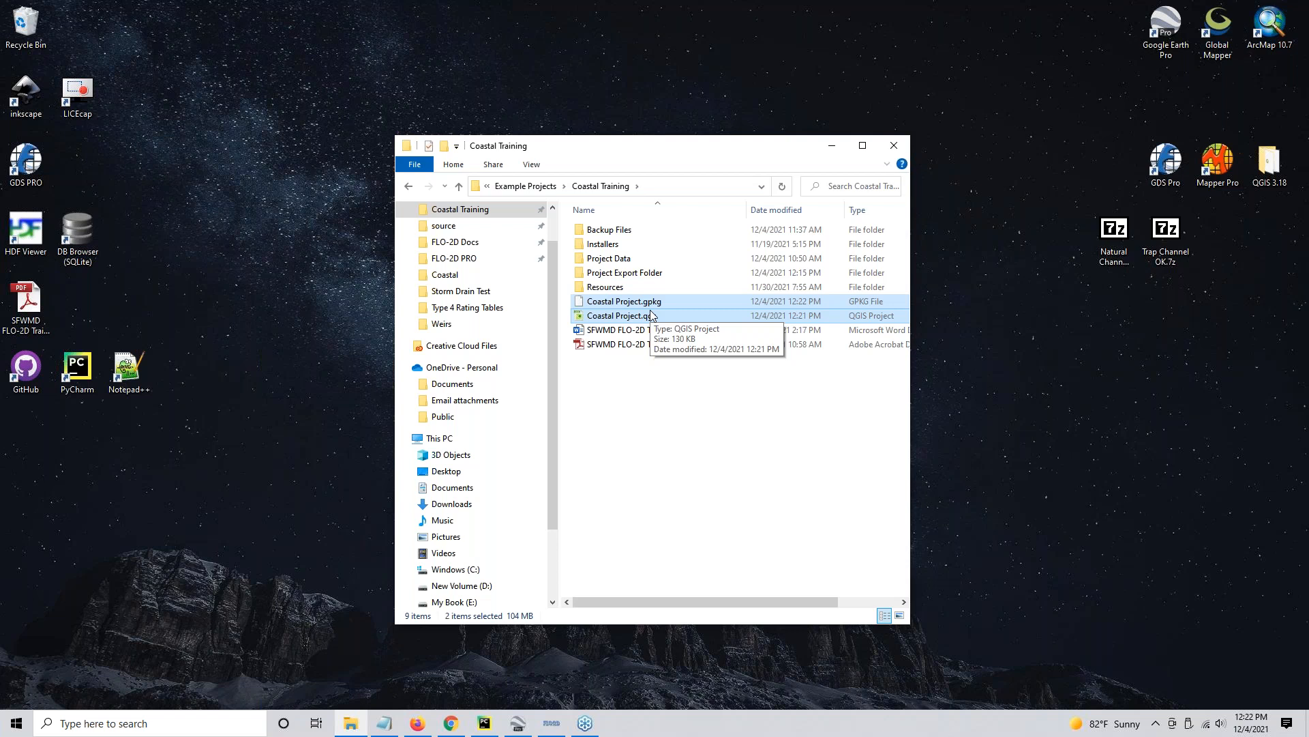
pyautogui.rightClick(651, 315)
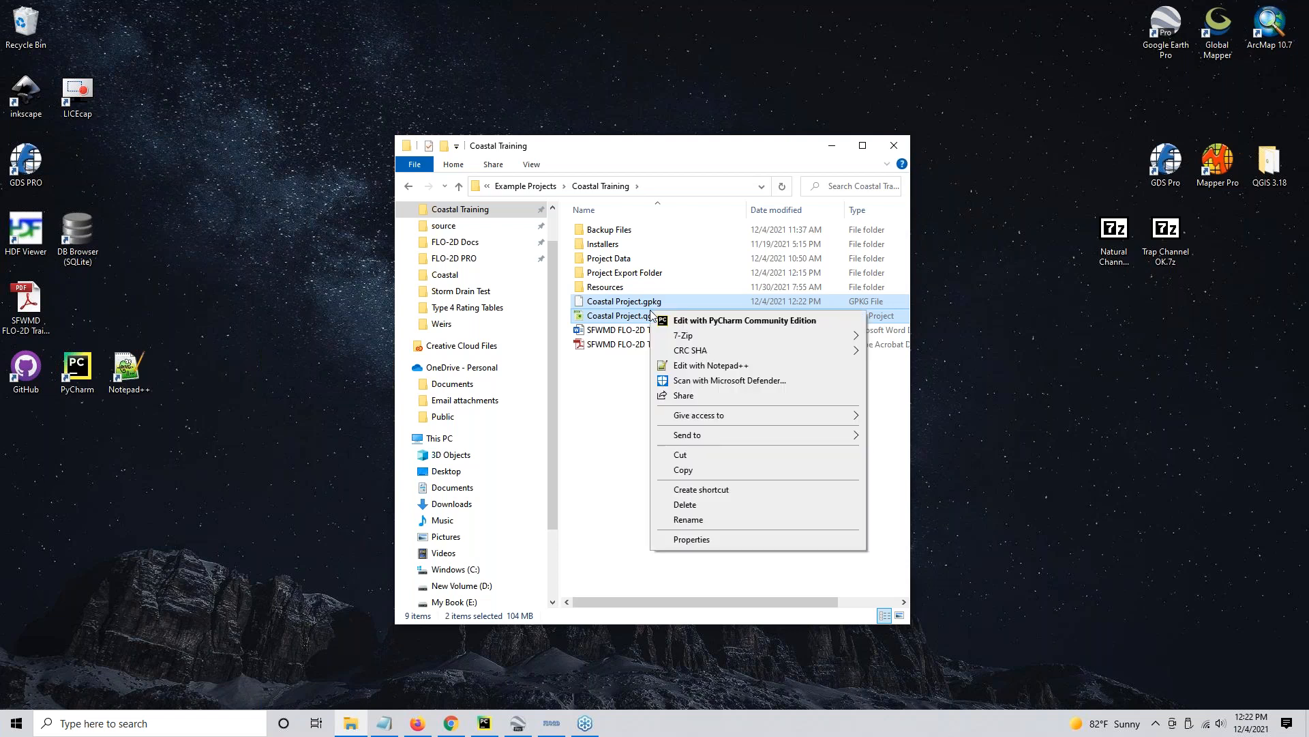
pyautogui.moveTo(691, 340)
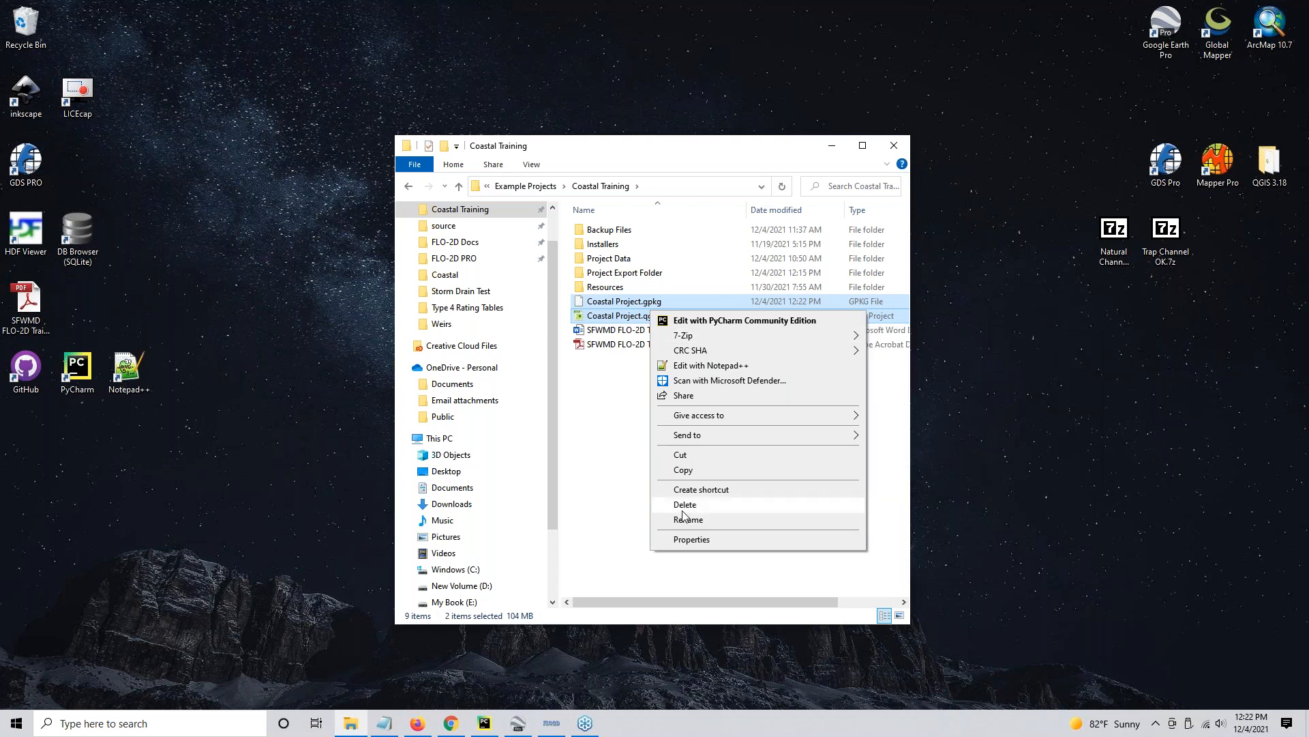
pyautogui.moveTo(696, 438)
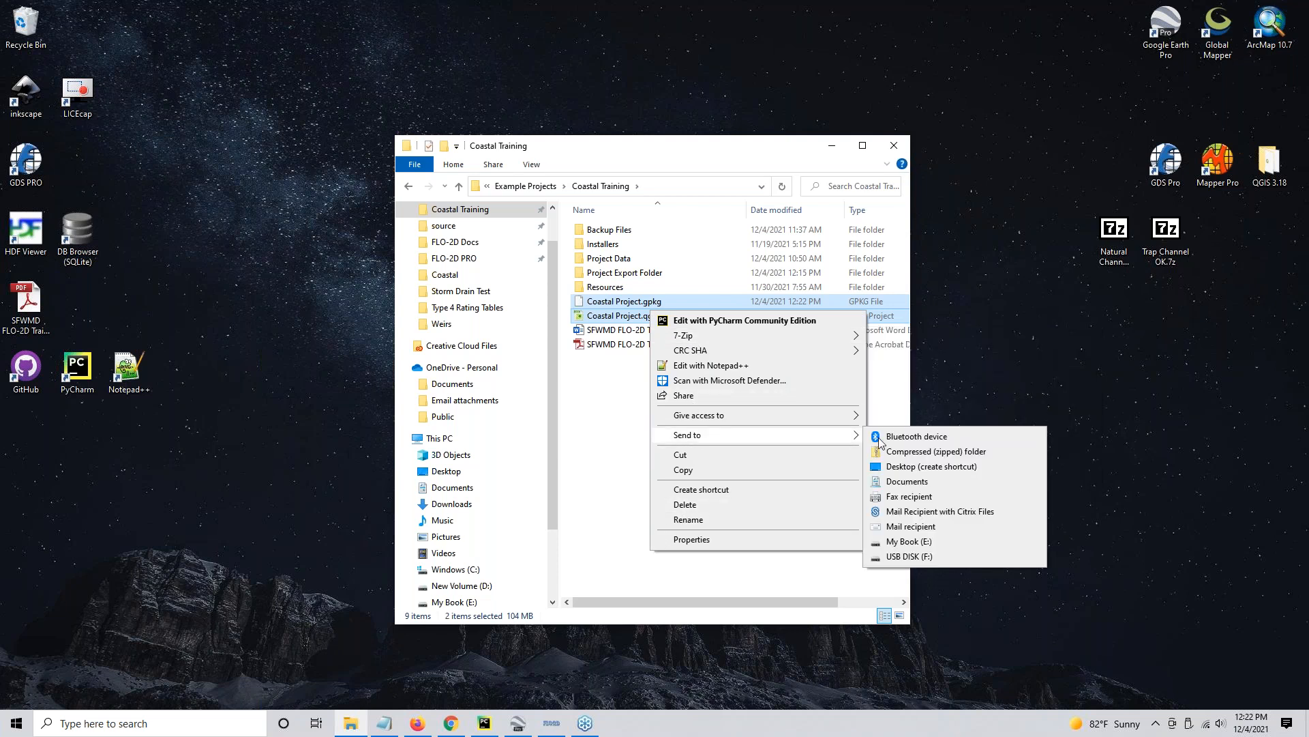
pyautogui.click(880, 452)
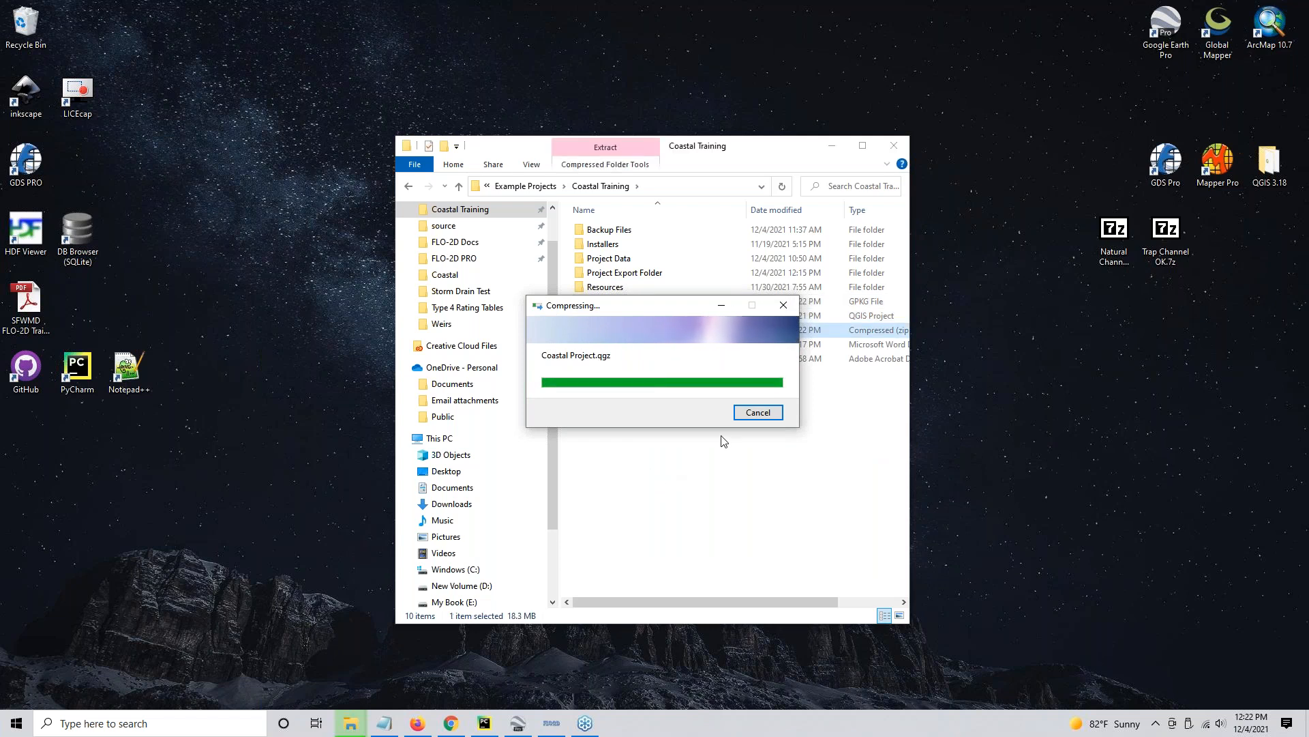
pyautogui.write('SDOK.zip')
pyautogui.click(686, 475)
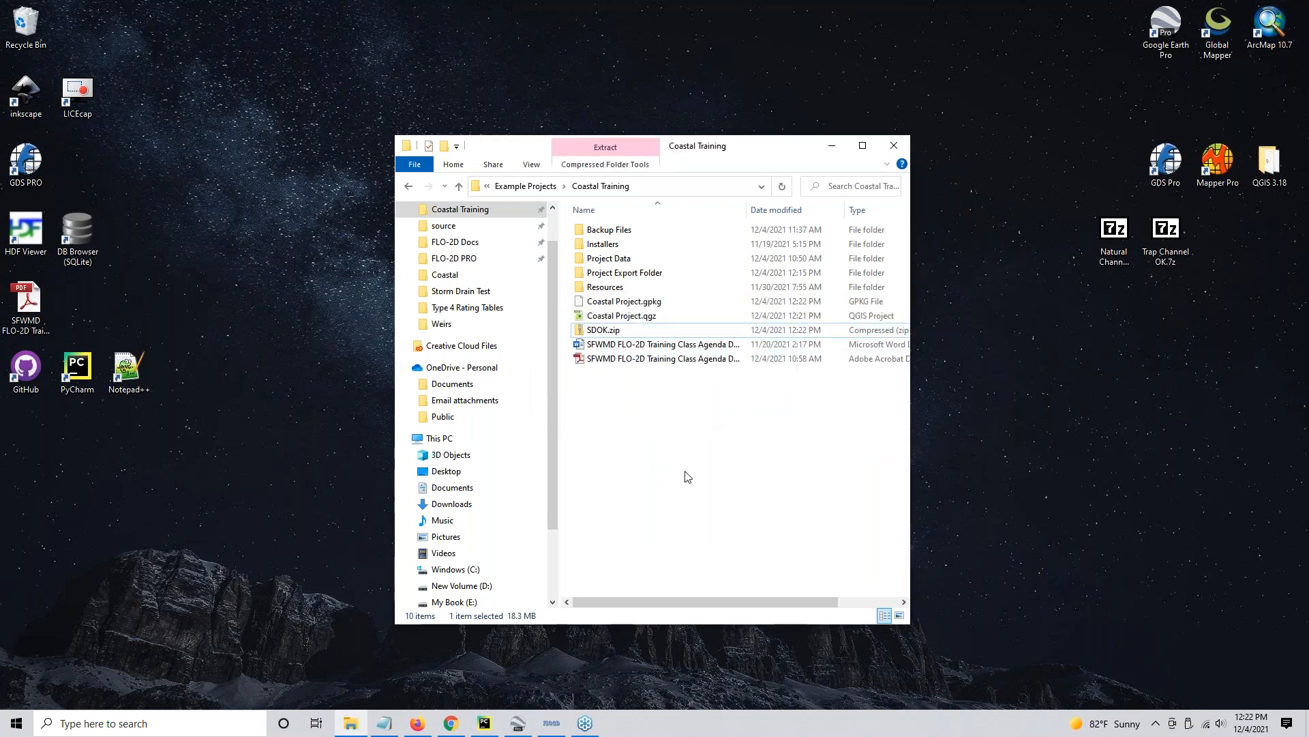
# - Move SDOK.zip into the Backup Files folder and check it there alongside the other backups
pyautogui.moveTo(595, 330); pyautogui.dragTo(631, 232)
pyautogui.doubleClick(631, 230)
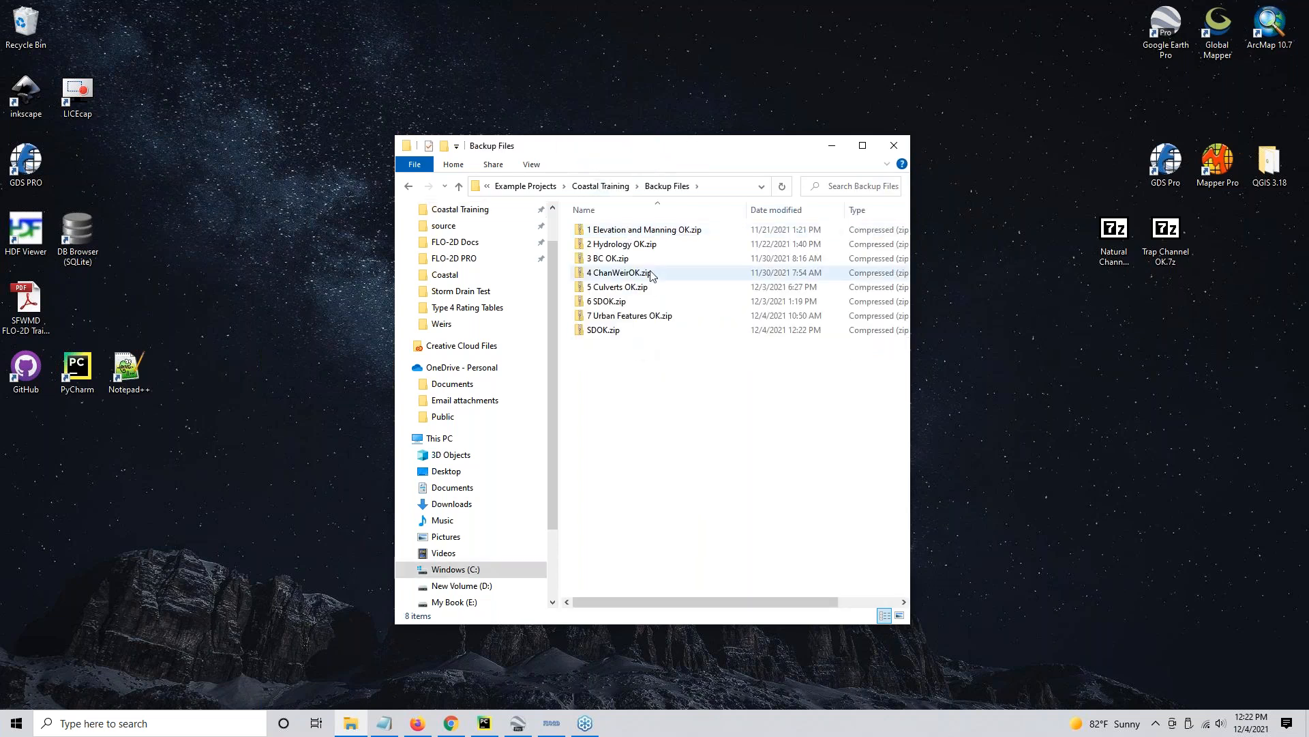
pyautogui.click(630, 302)
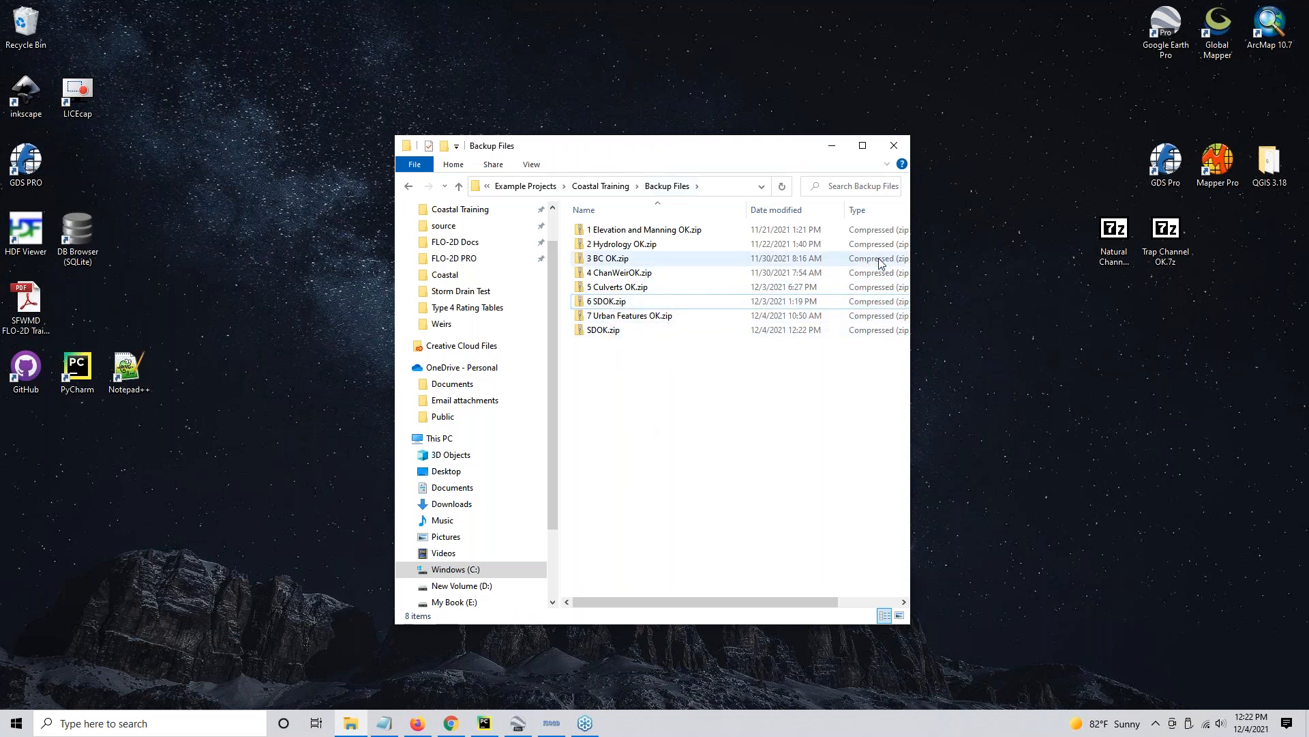
# - Return to the Coastal Training folder, launch QGIS Desktop 3.18.2 with GRASS 7.8.5, and close the QGIS 3.18 shortcuts folder
pyautogui.click(612, 186)
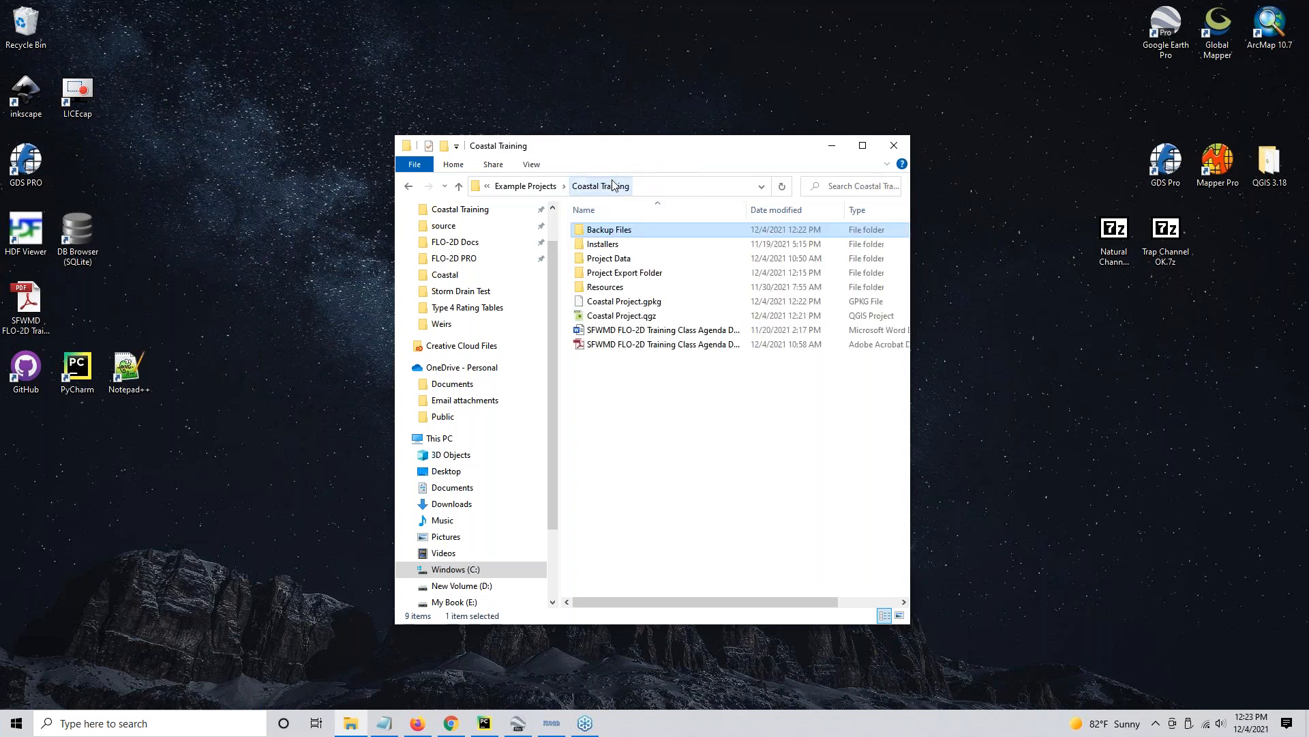
pyautogui.click(621, 315)
pyautogui.doubleClick(1282, 166)
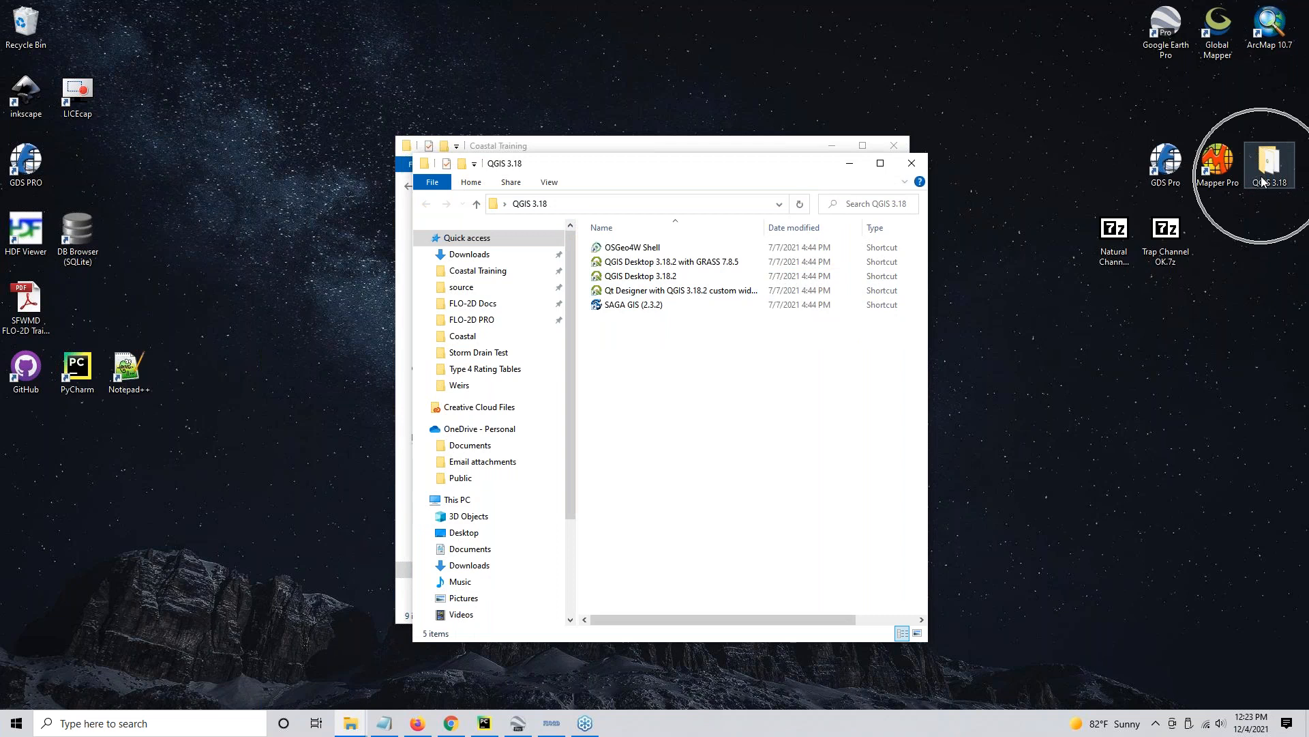
pyautogui.doubleClick(687, 266)
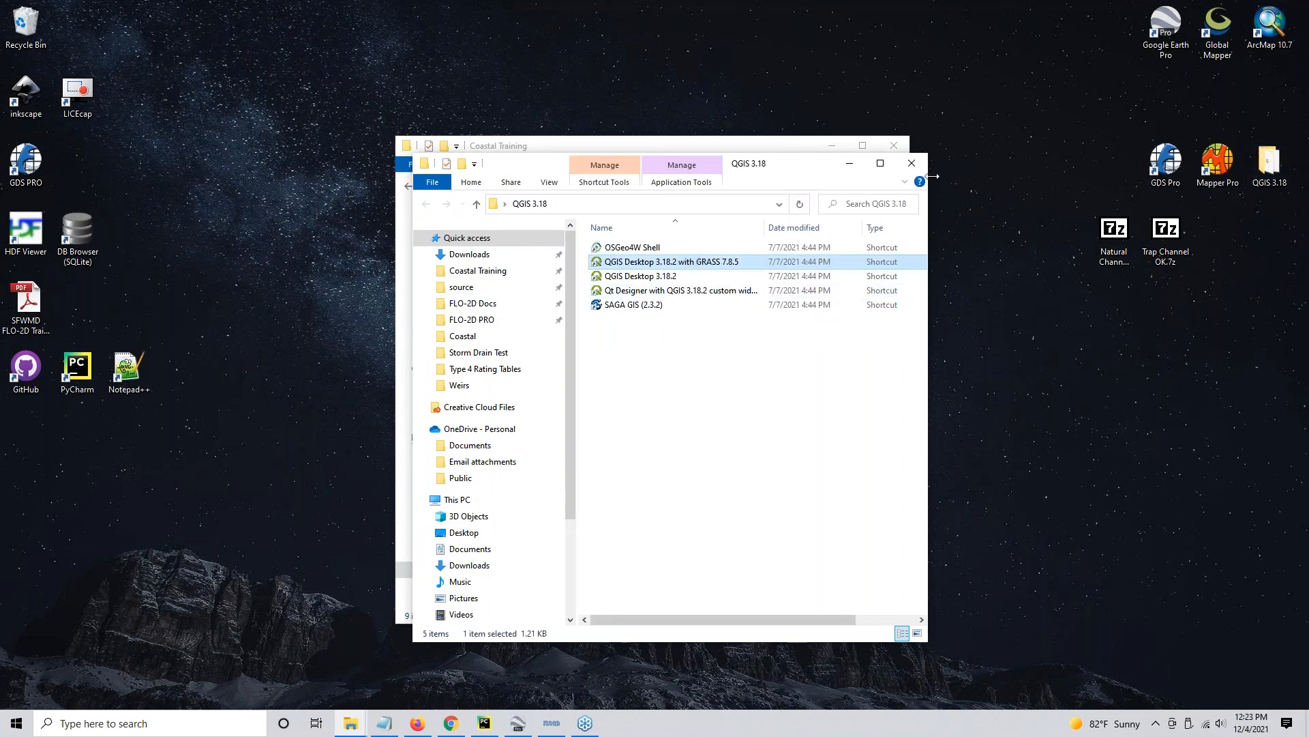
pyautogui.click(913, 165)
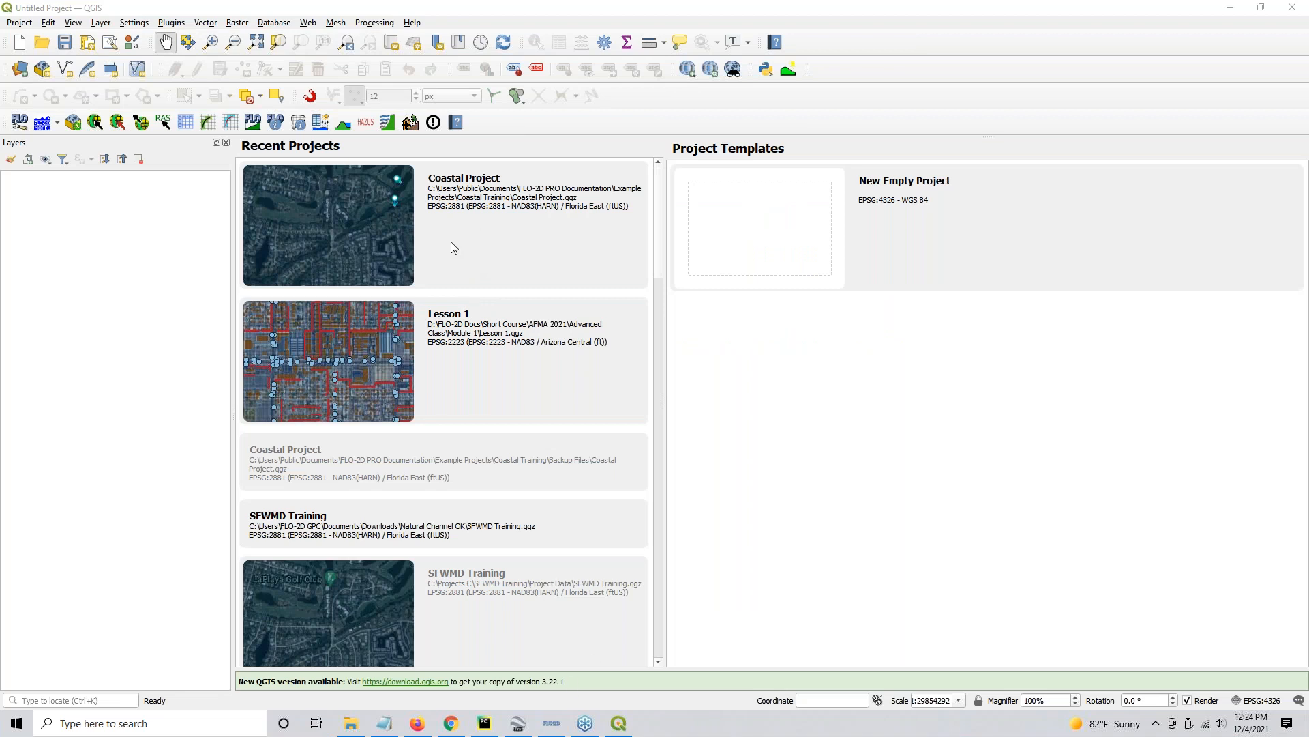
# - Open the recent Coastal Project from the Coastal Training folder in QGIS and load its FLO-2D layers
pyautogui.moveTo(585, 729)
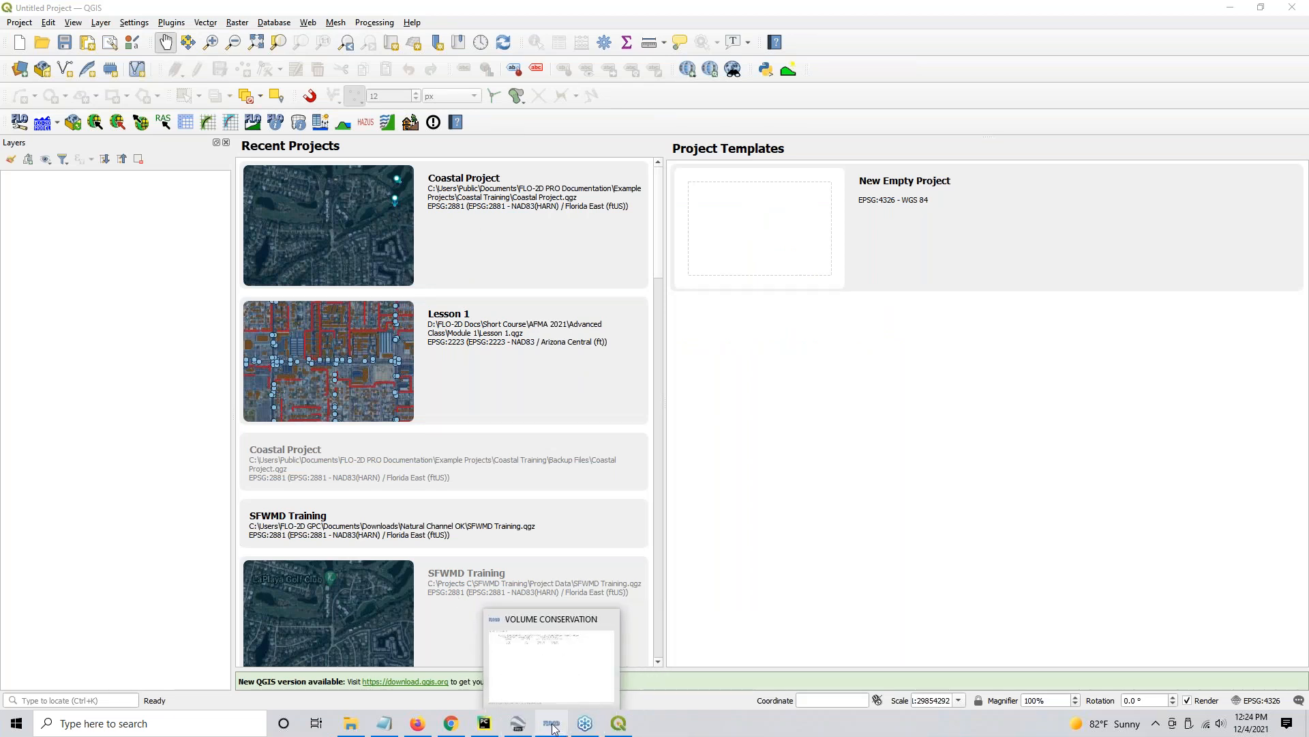
pyautogui.click(475, 227)
pyautogui.doubleClick(473, 226)
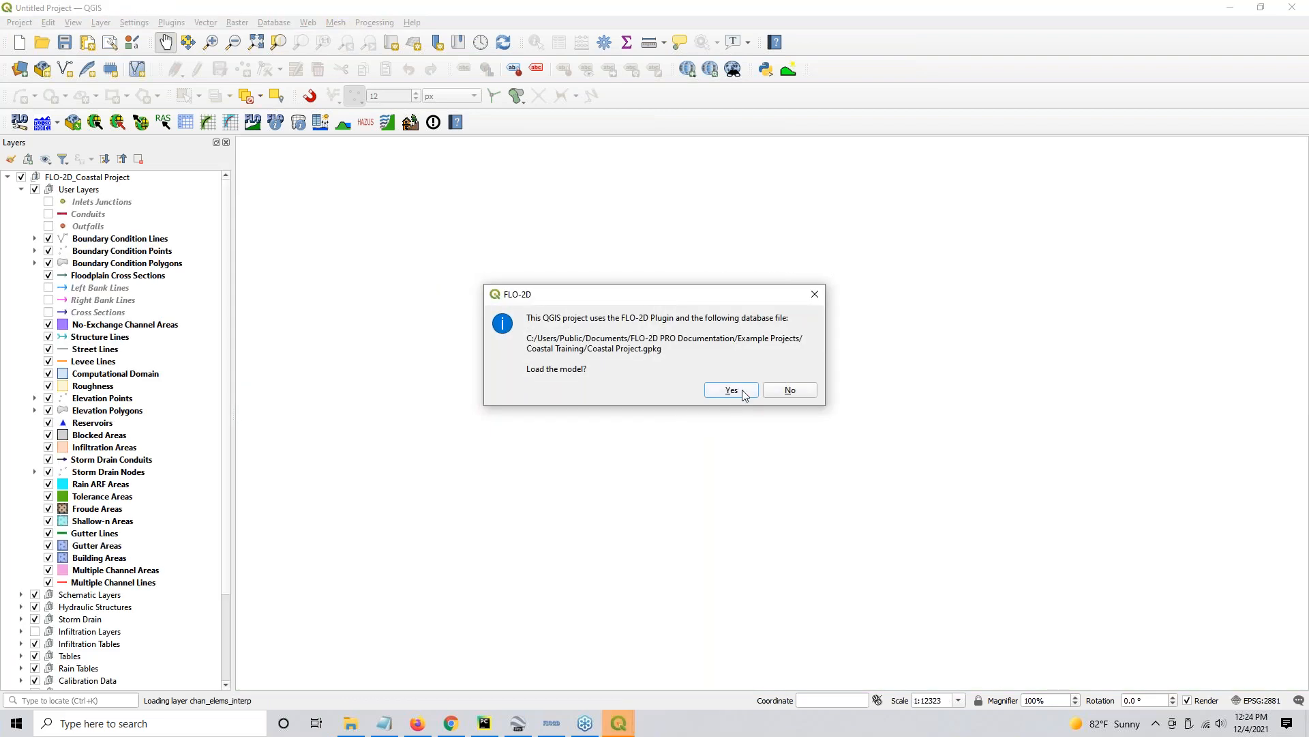
pyautogui.click(734, 390)
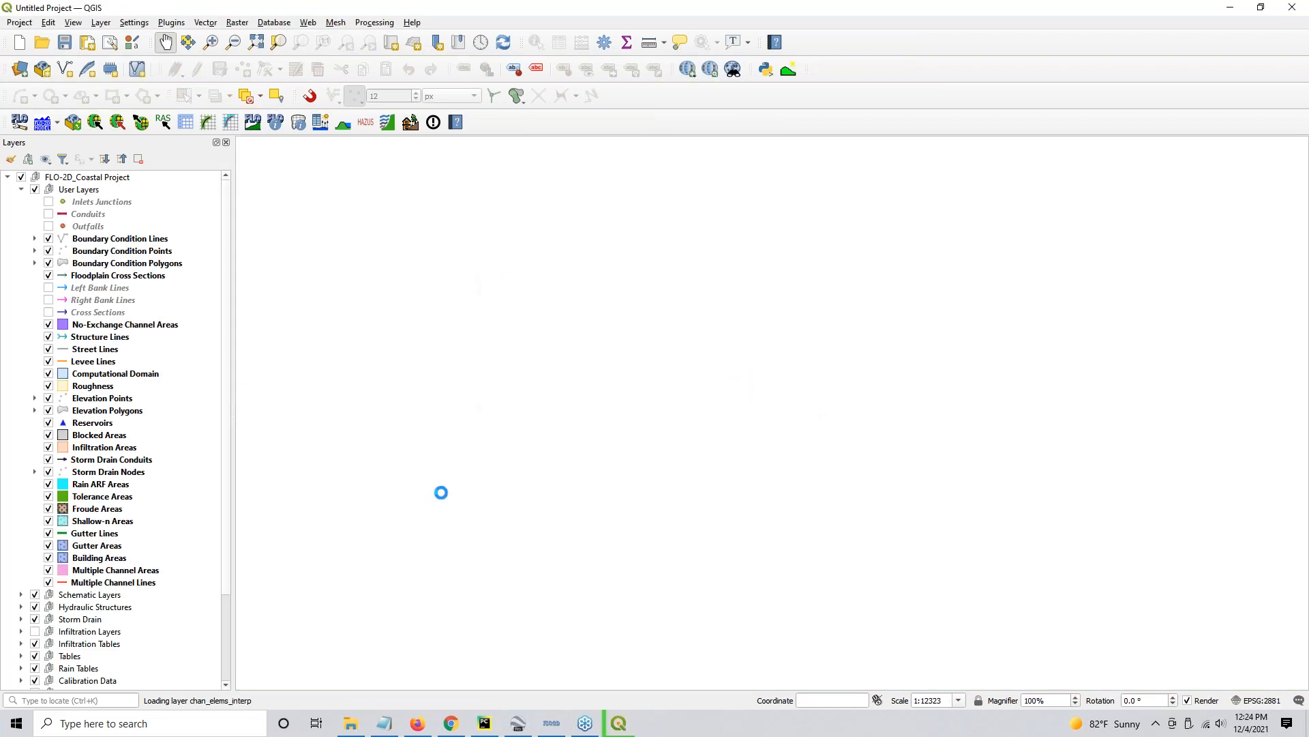